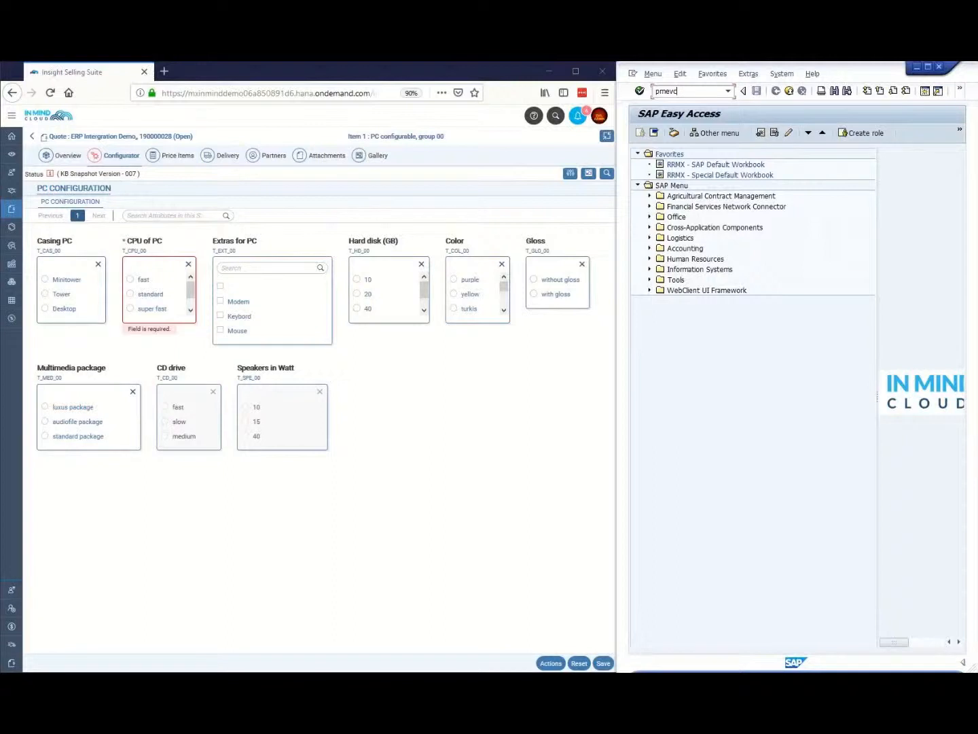
Open the PMEVC configuration model for material T-VPC00 and expand its PROFIL_PF0, 300 T_VPC00 and TVPC00 nodes
{"action": "key", "text": "Return"}
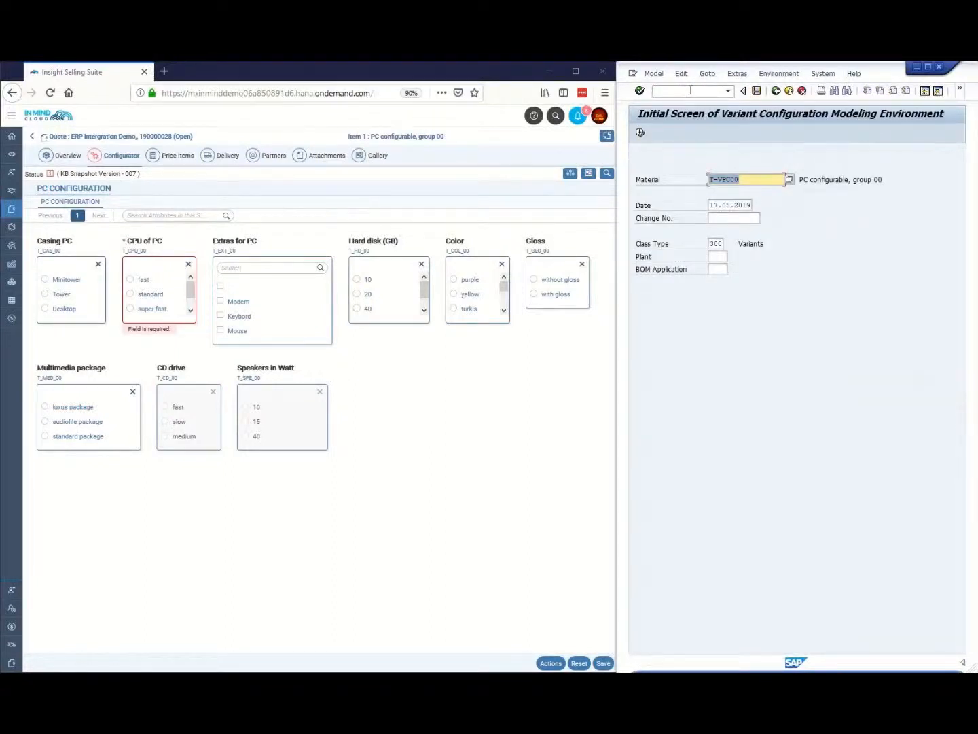
{"action": "key", "text": "Return"}
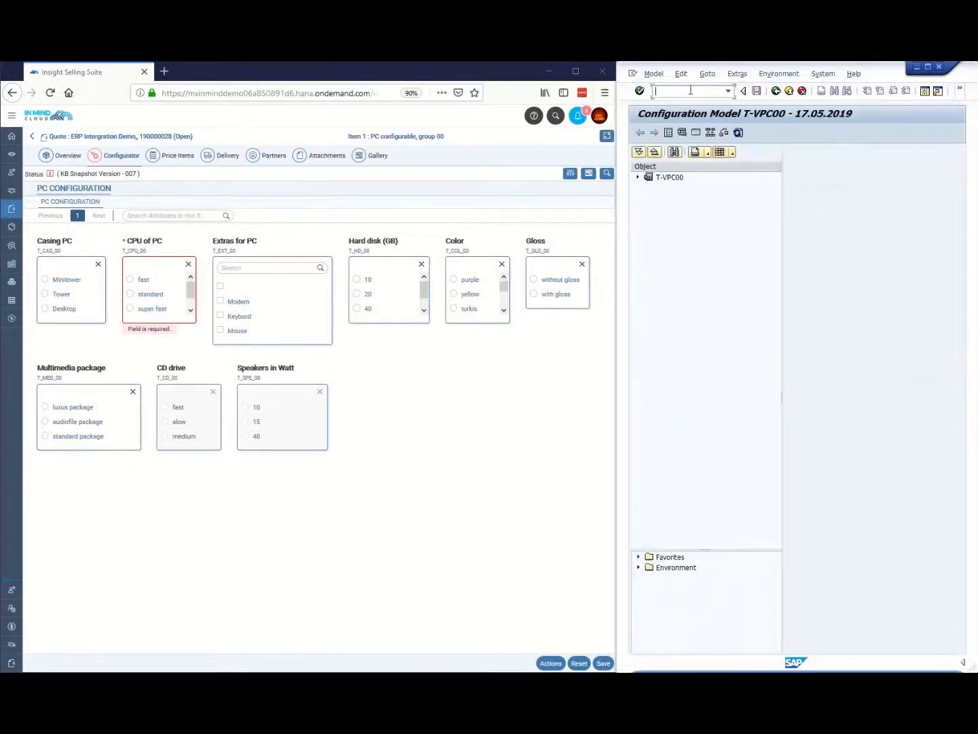
{"action": "left_click", "coordinate": [637, 177]}
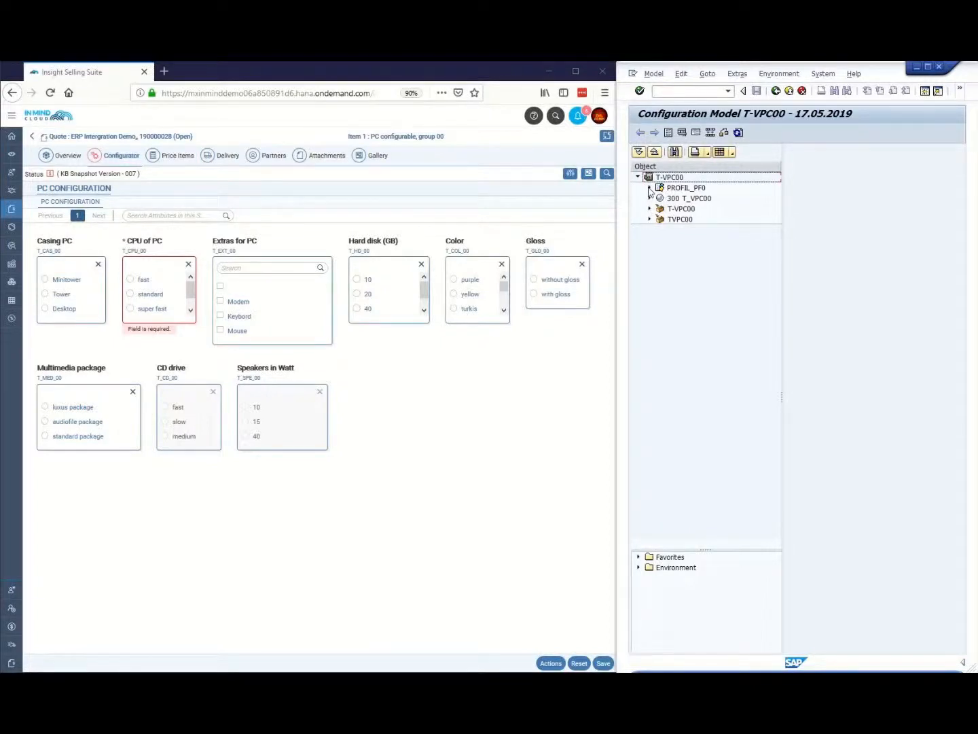
{"action": "left_click", "coordinate": [650, 188]}
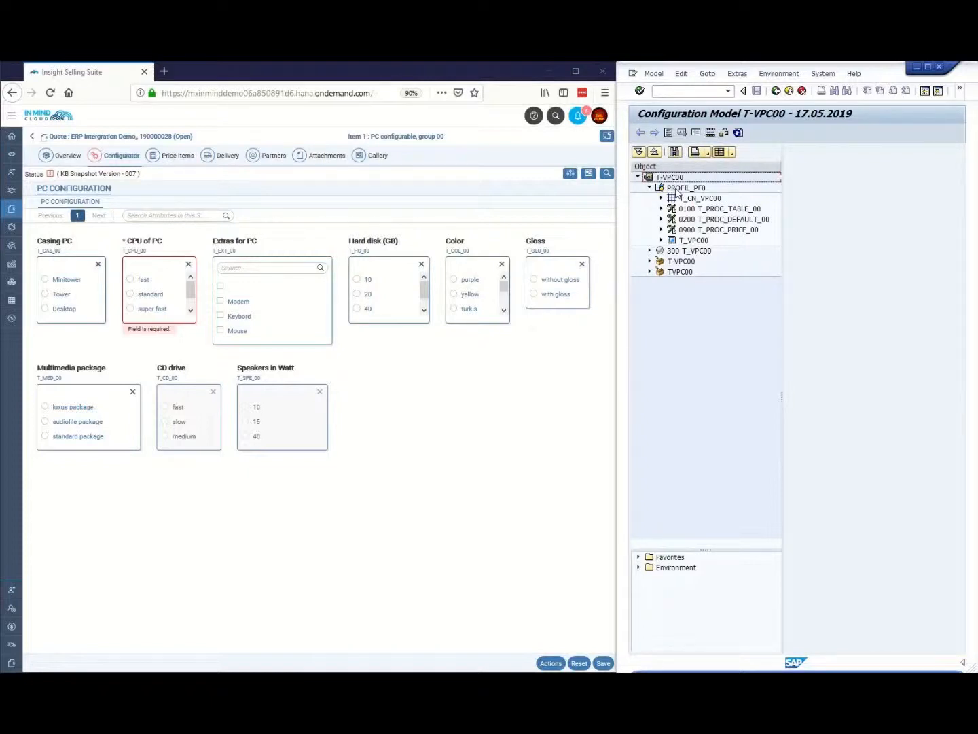
{"action": "left_click", "coordinate": [649, 251]}
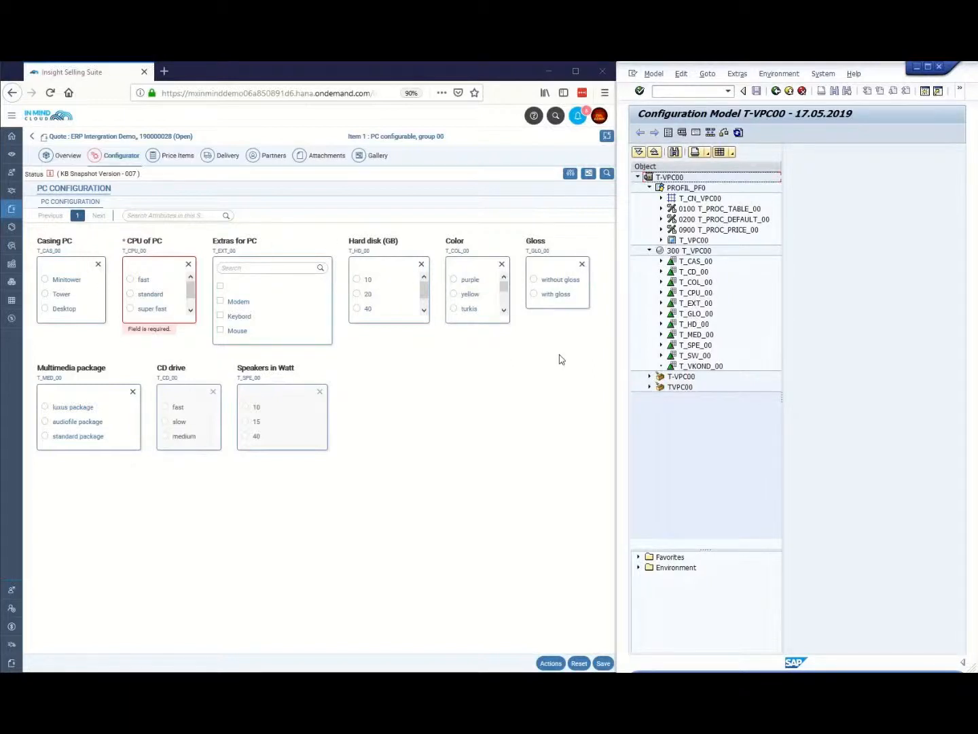
{"action": "left_click", "coordinate": [650, 387]}
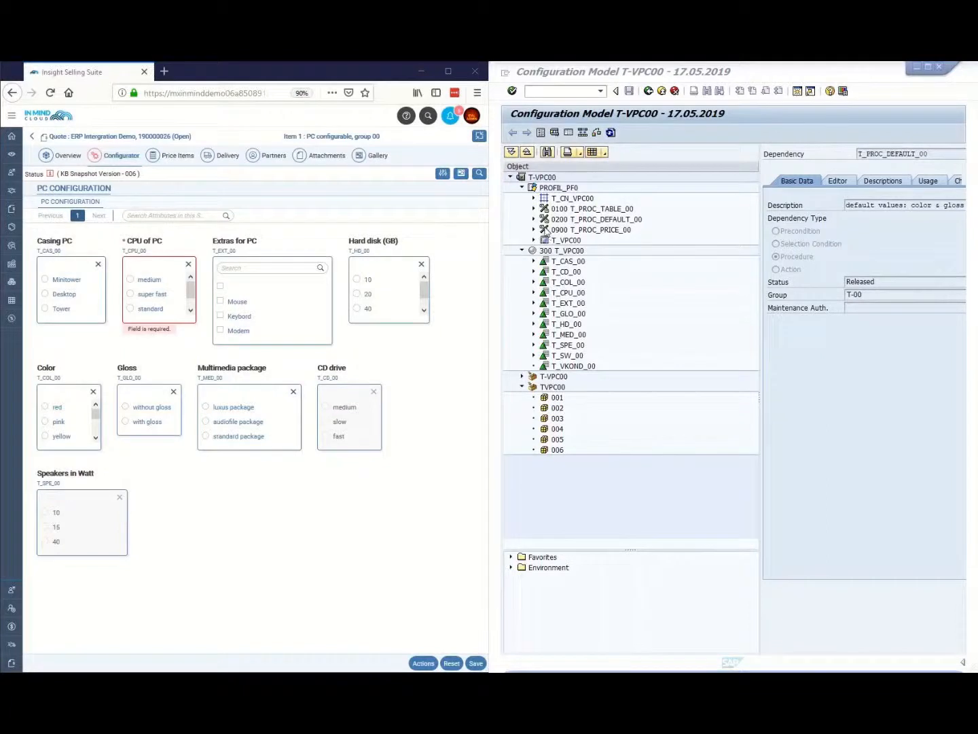
Open the source code of procedure T_PROC_DEFAULT_00 and widen the code area to read the full default rule
{"action": "left_click", "coordinate": [534, 218]}
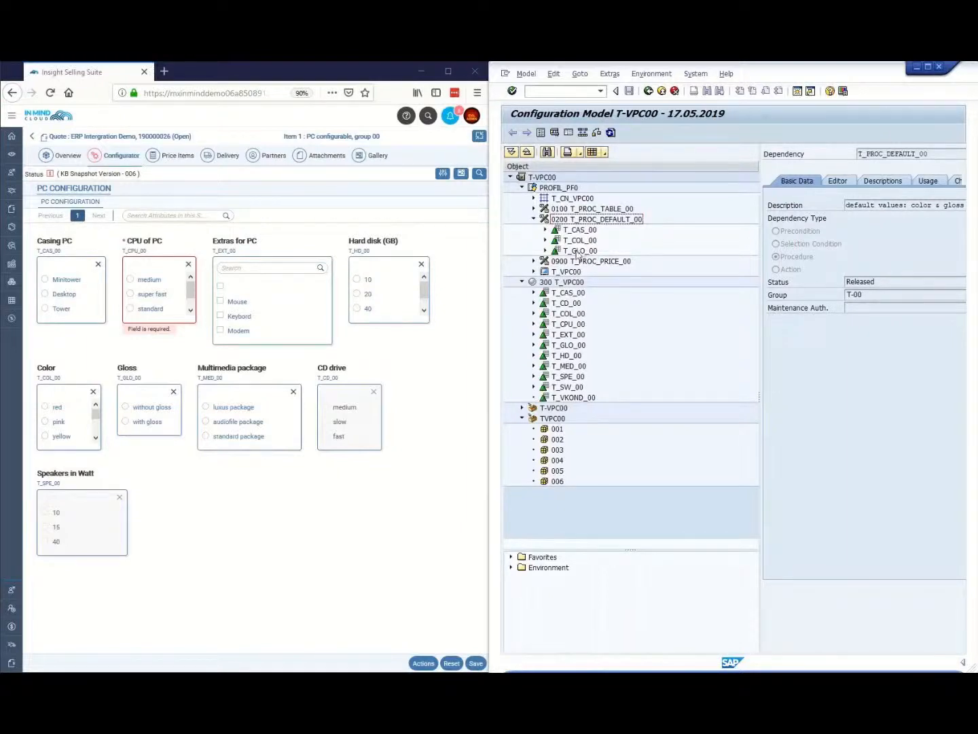
{"action": "left_click", "coordinate": [596, 219]}
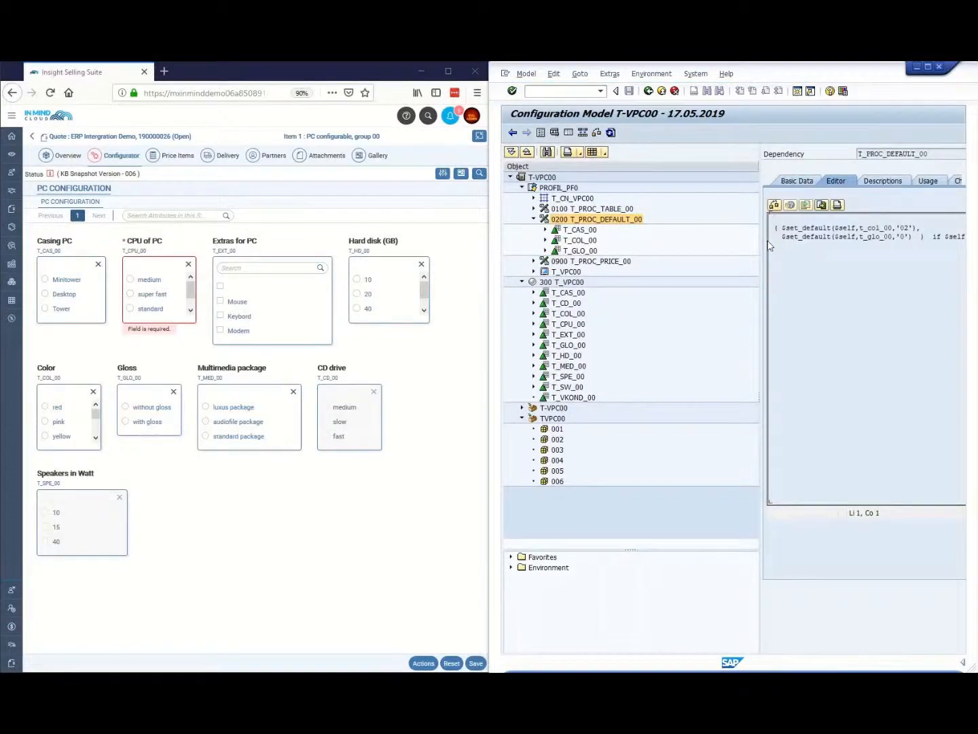
{"action": "left_click_drag", "start_coordinate": [758, 243], "coordinate": [654, 243]}
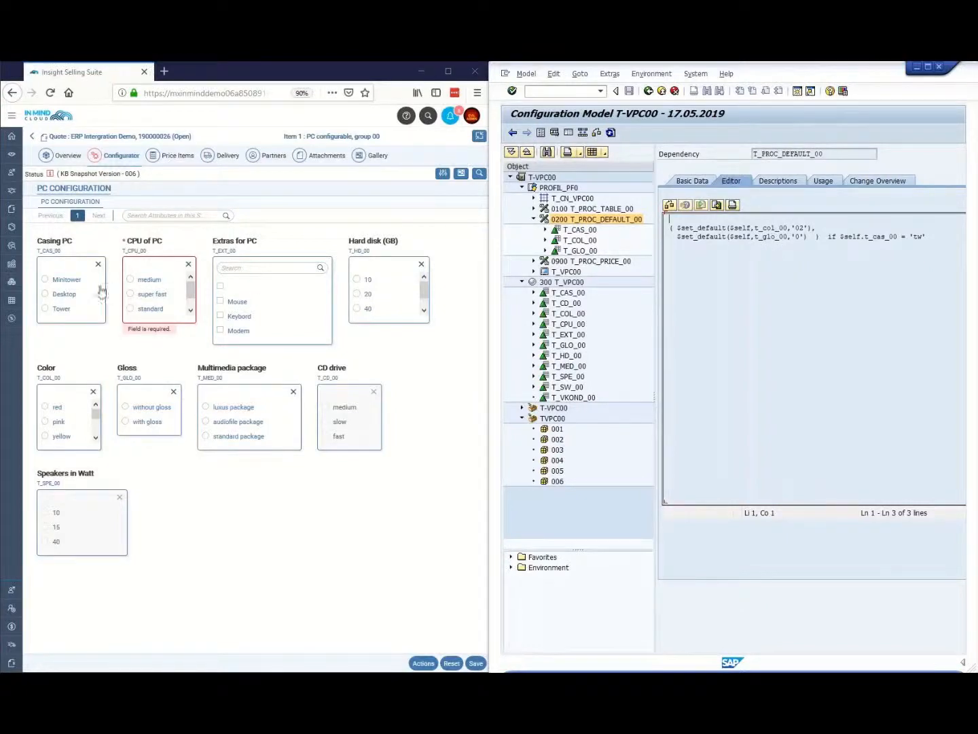
In the Insight Selling Suite configurator, choose the Tower casing, check the default color, and set the color to red
{"action": "left_click", "coordinate": [47, 308]}
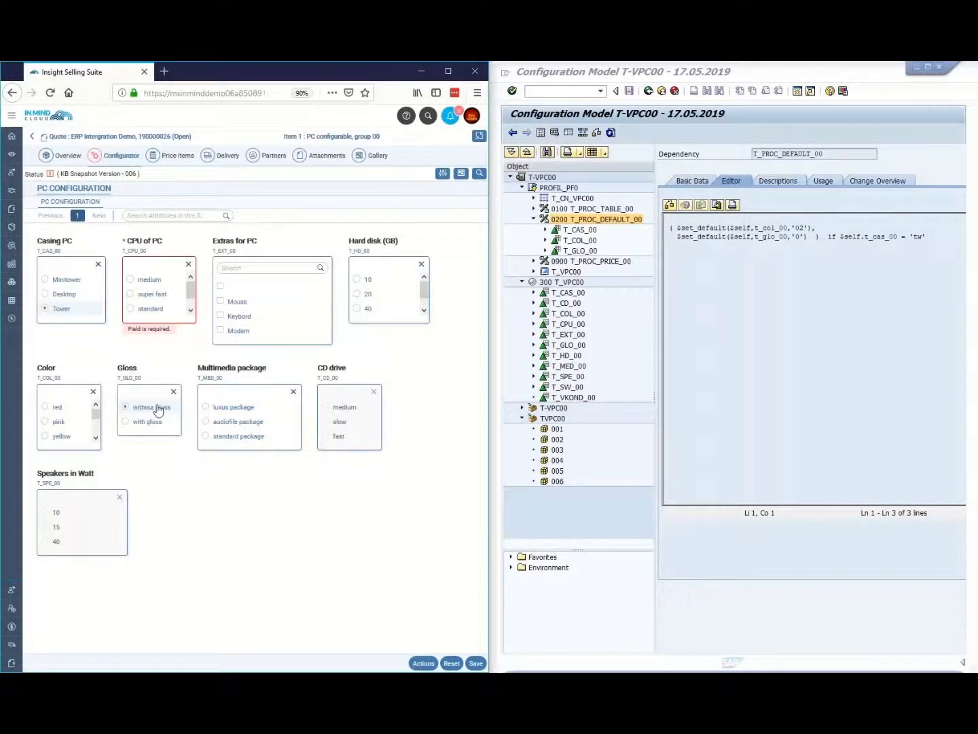
{"action": "left_click_drag", "start_coordinate": [95, 411], "coordinate": [94, 433]}
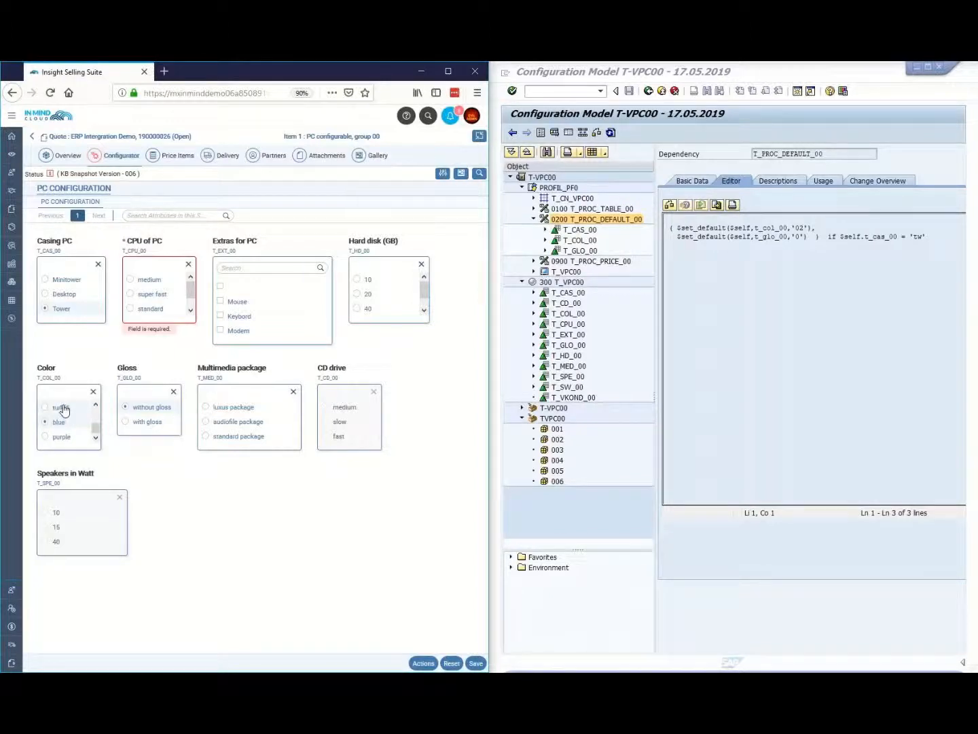
{"action": "scroll", "coordinate": [64, 411], "scroll_direction": "up", "scroll_amount": 3}
{"action": "left_click", "coordinate": [60, 417]}
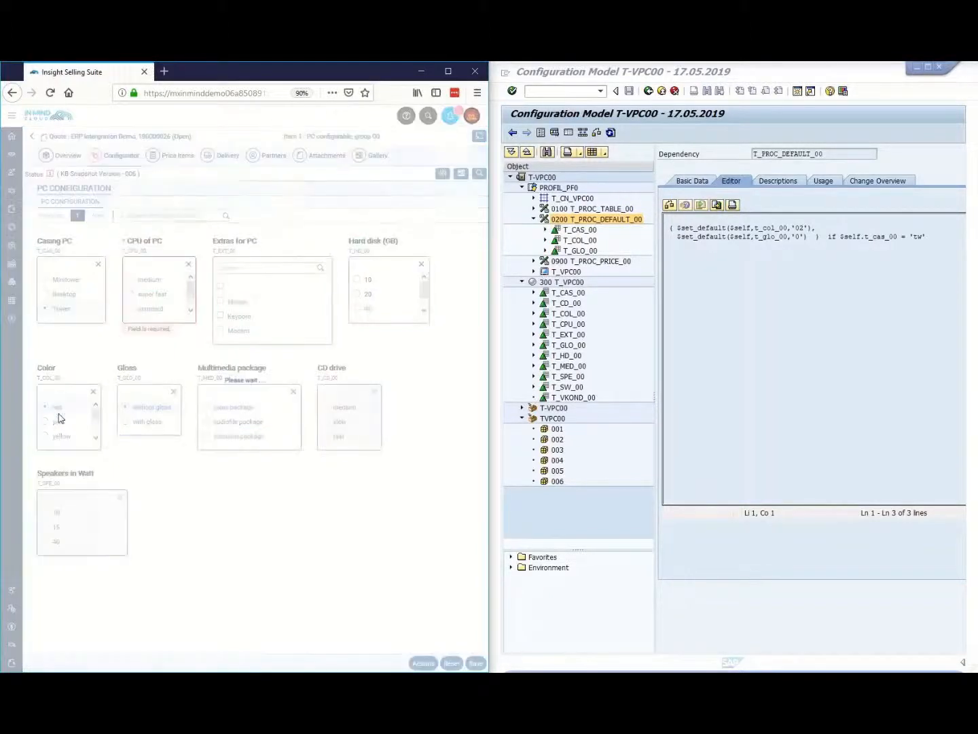
Test the gloss default by choosing with gloss and clearing the value, clear it again under the Desktop casing, and return to Tower
{"action": "left_click", "coordinate": [136, 421]}
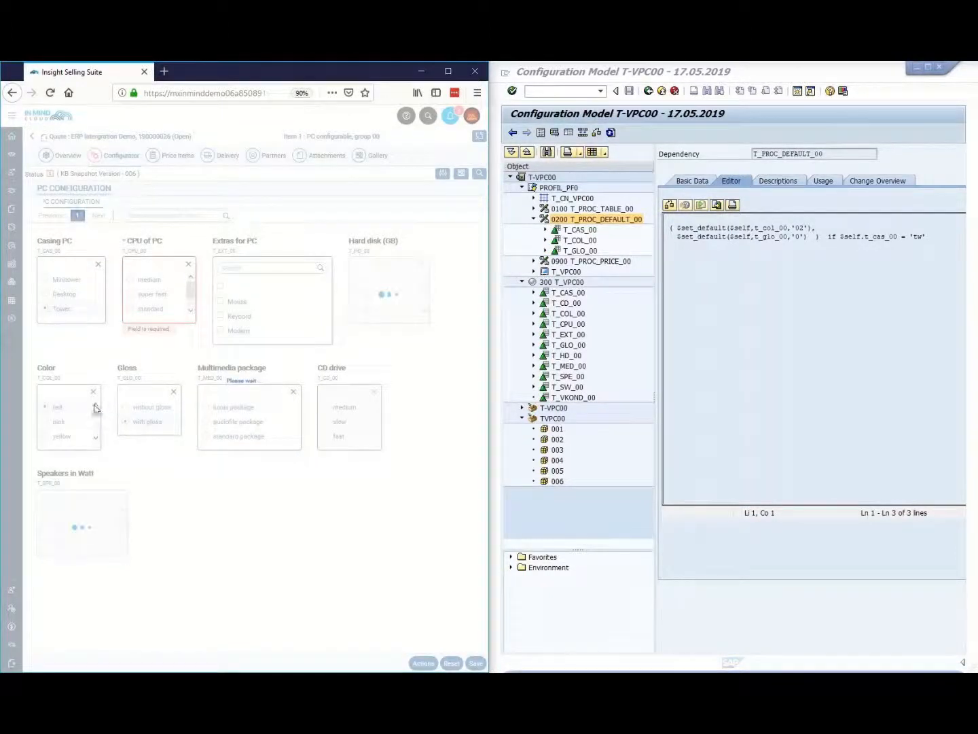
{"action": "left_click", "coordinate": [174, 392]}
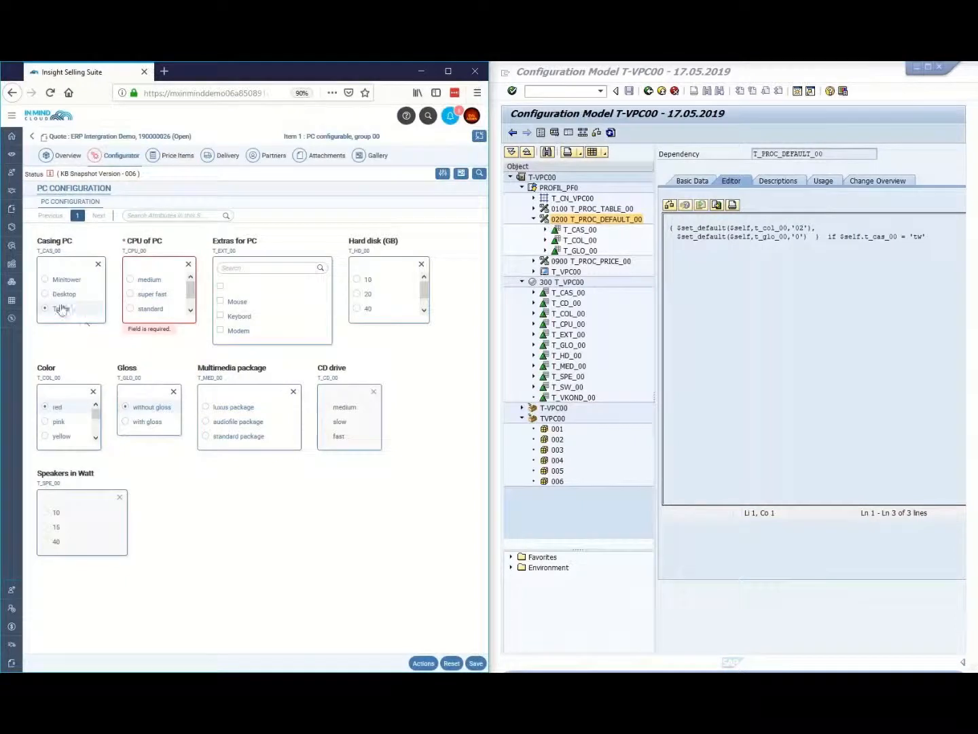
{"action": "left_click", "coordinate": [54, 296]}
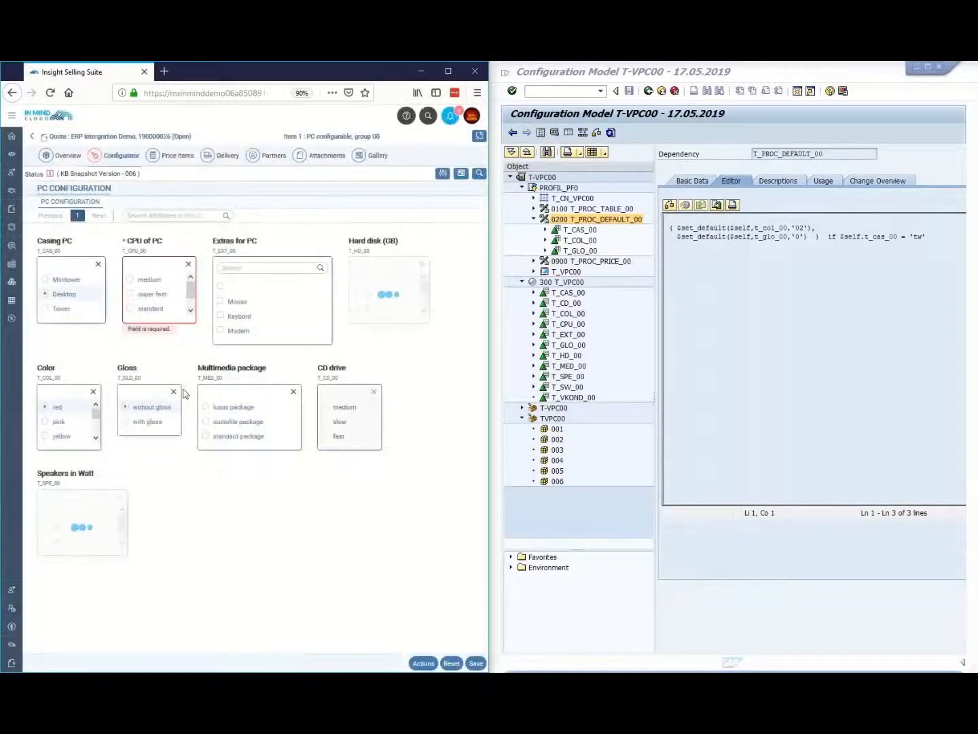
{"action": "left_click", "coordinate": [174, 392]}
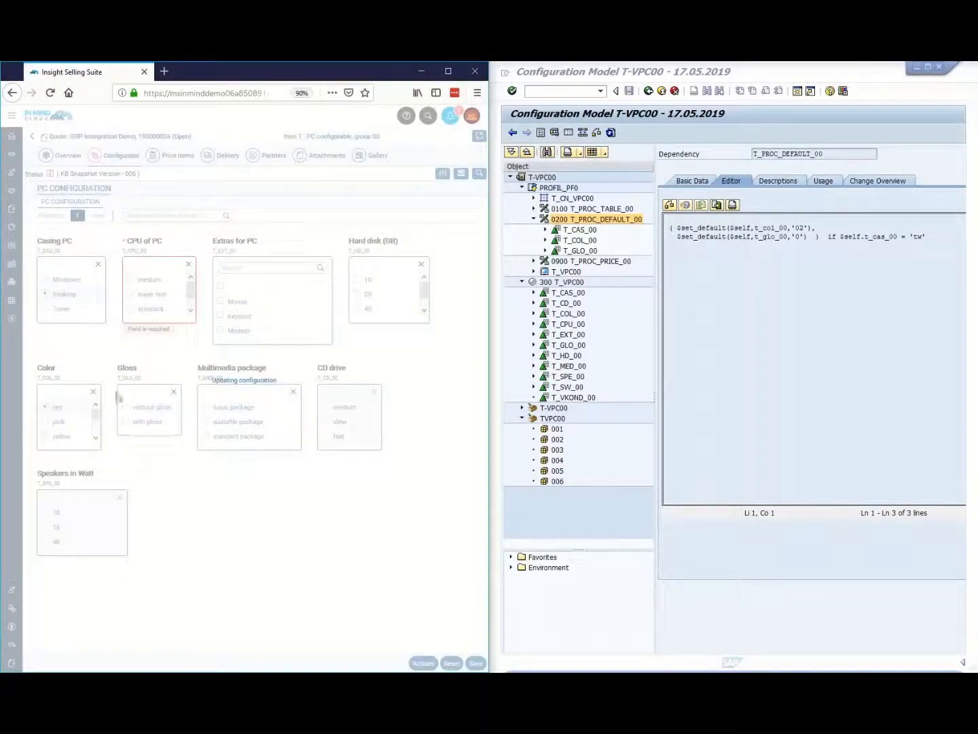
{"action": "left_click", "coordinate": [58, 309]}
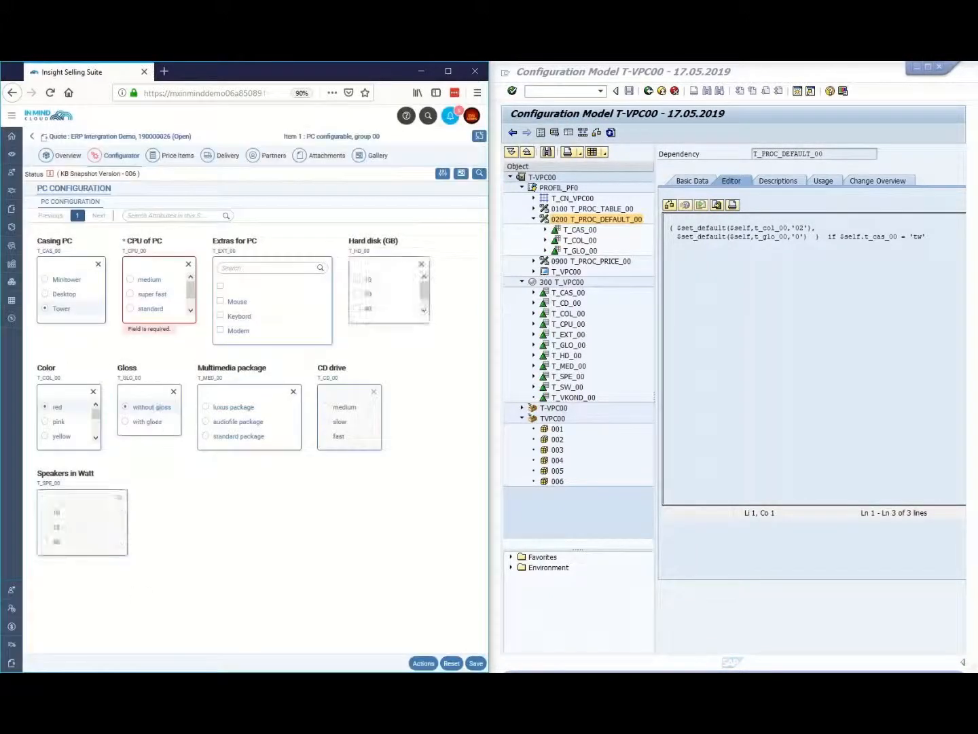
In the SAP model, examine the code of procedure T_PROC_TABLE_00 and the contents of its variant table T_TAB_VPC00
{"action": "left_click", "coordinate": [523, 328]}
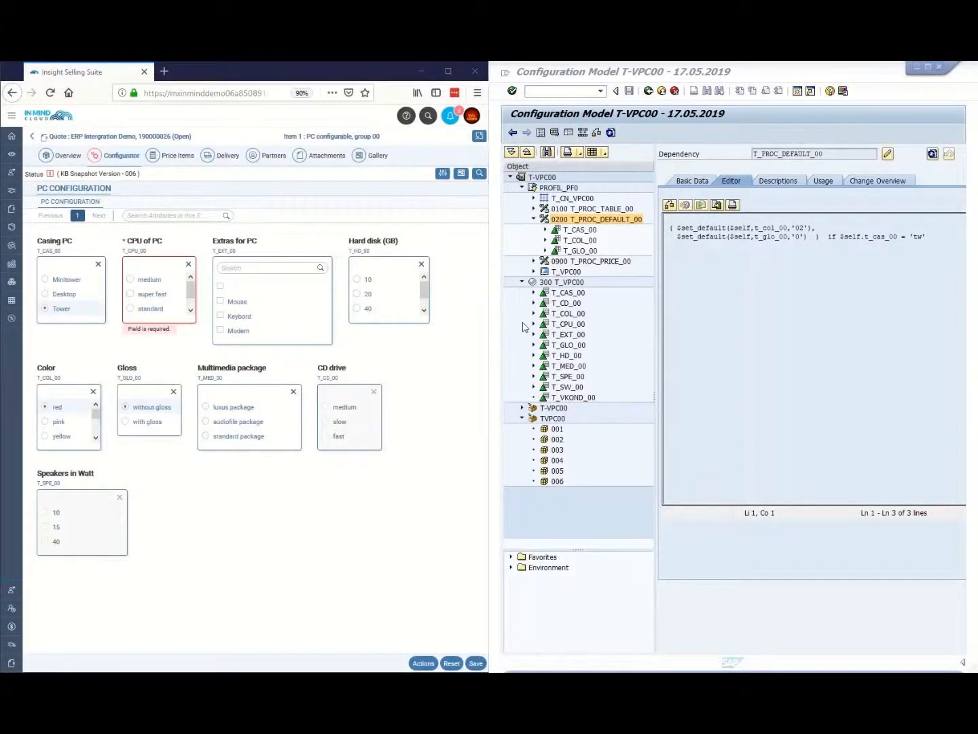
{"action": "left_click", "coordinate": [535, 209]}
{"action": "left_click", "coordinate": [600, 211]}
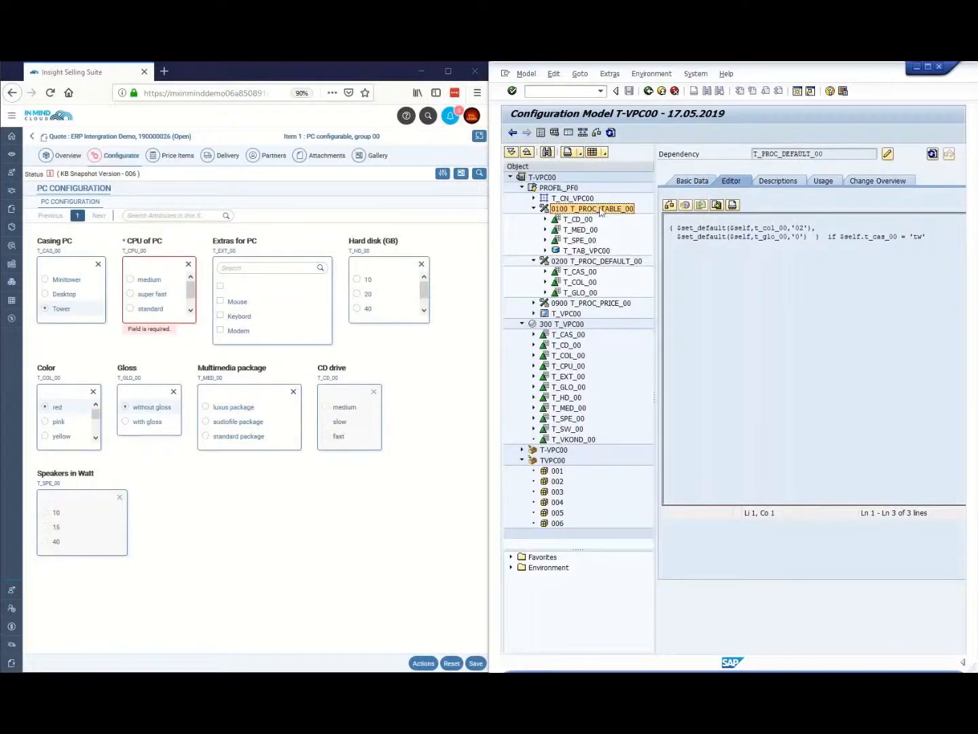
{"action": "double_click", "coordinate": [598, 210]}
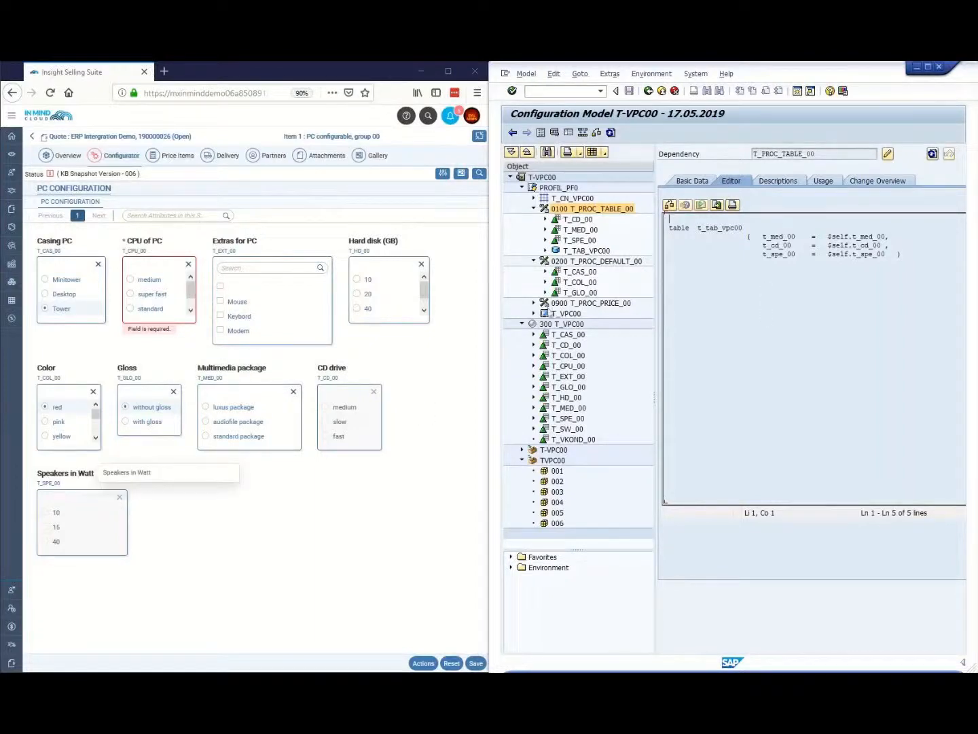
{"action": "double_click", "coordinate": [588, 251]}
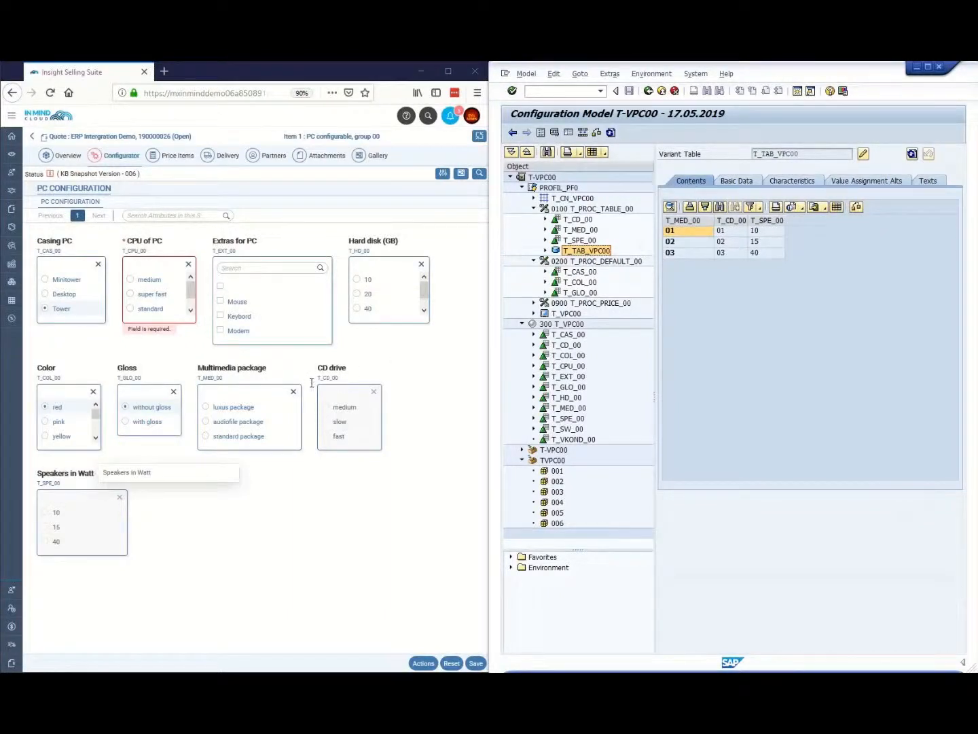
In the configurator, switch the multimedia package through standard and audiofile to luxus, and set the hard disk to 10 GB
{"action": "left_click", "coordinate": [206, 436]}
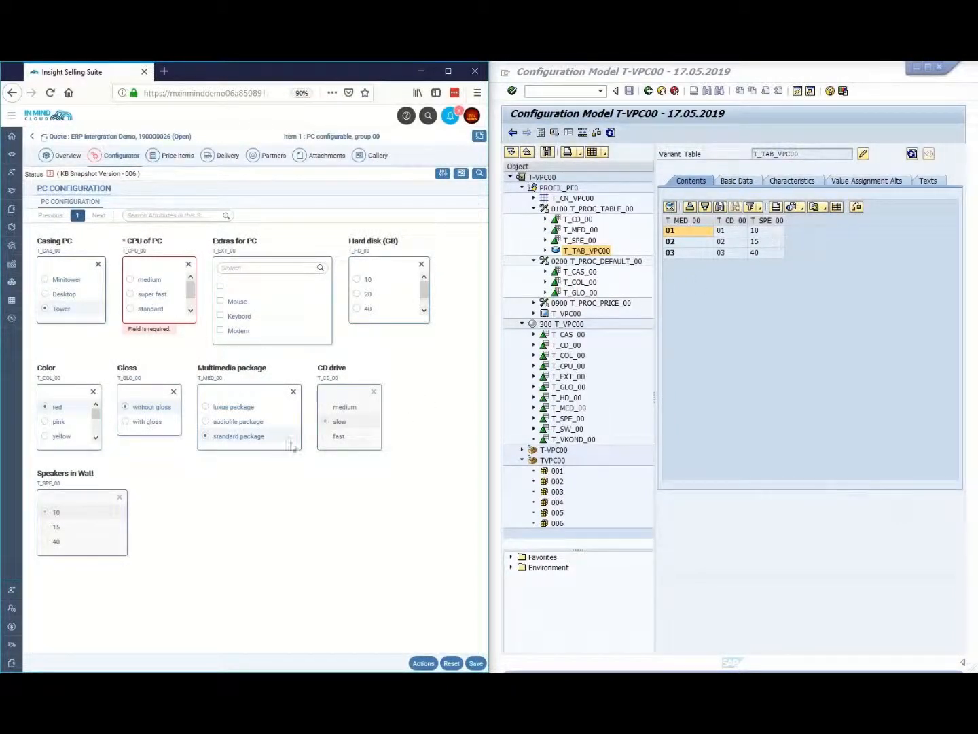
{"action": "left_click", "coordinate": [46, 513]}
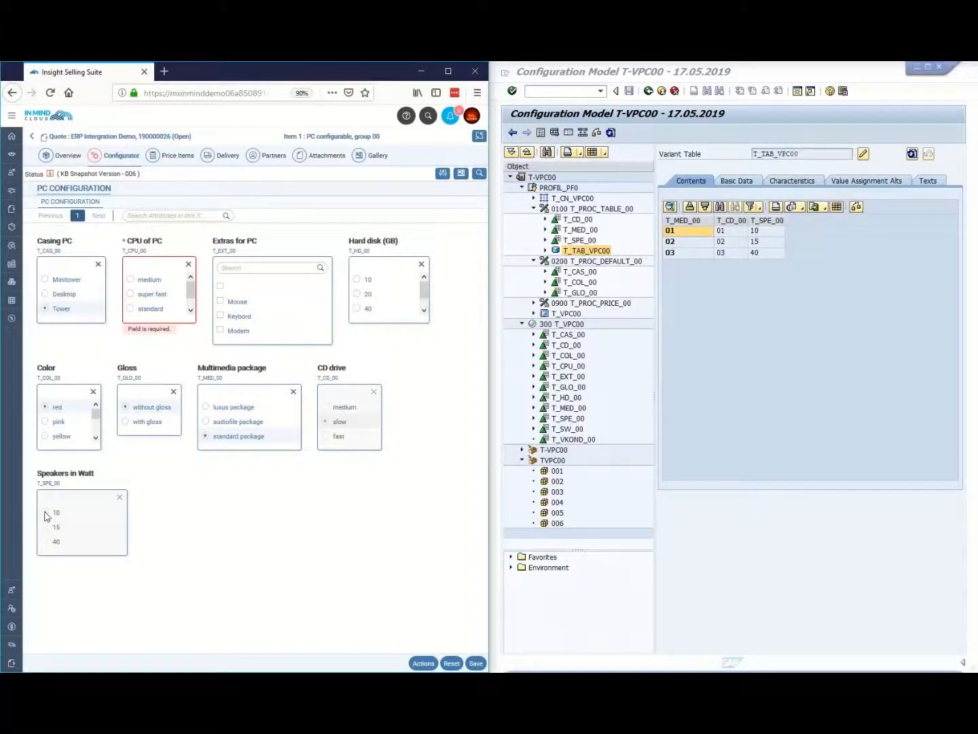
{"action": "left_click", "coordinate": [224, 425]}
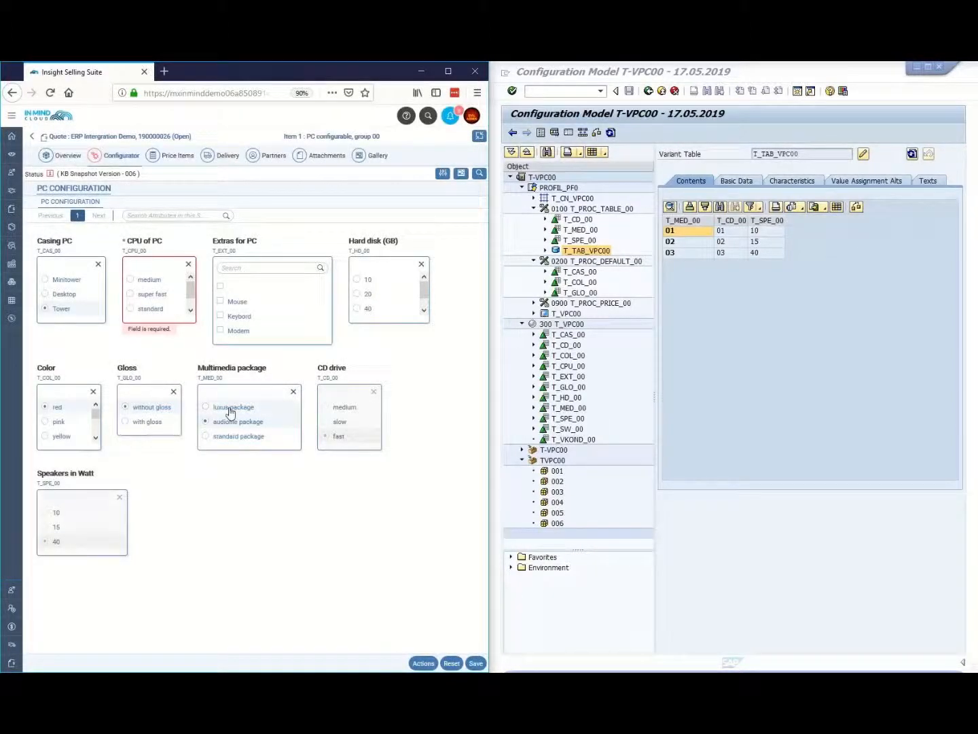
{"action": "left_click", "coordinate": [231, 411]}
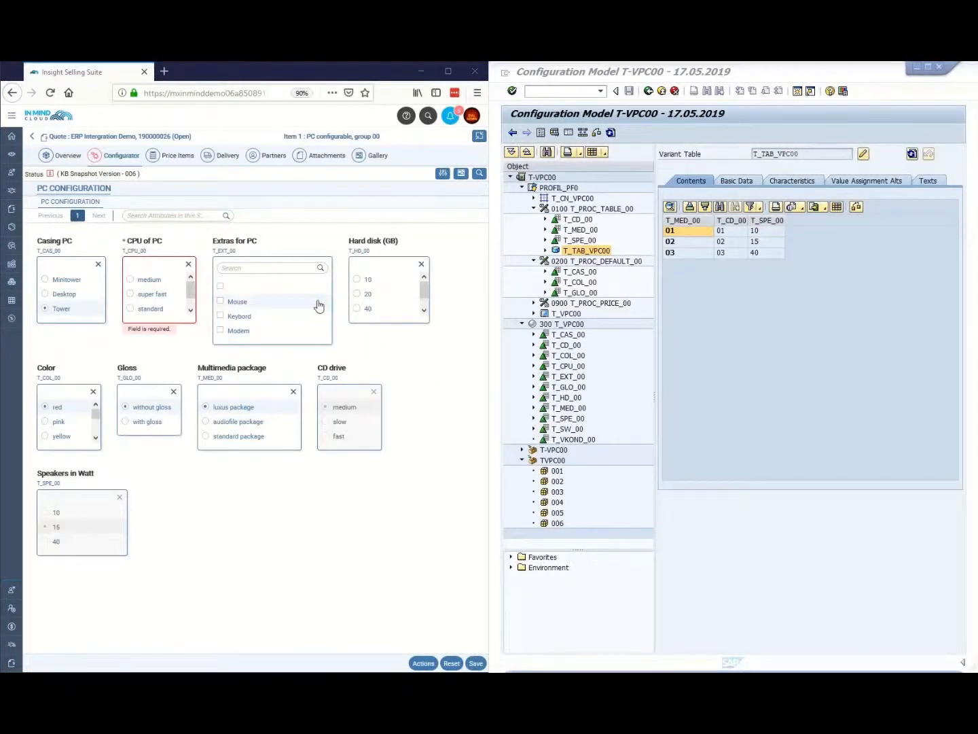
{"action": "left_click", "coordinate": [361, 286]}
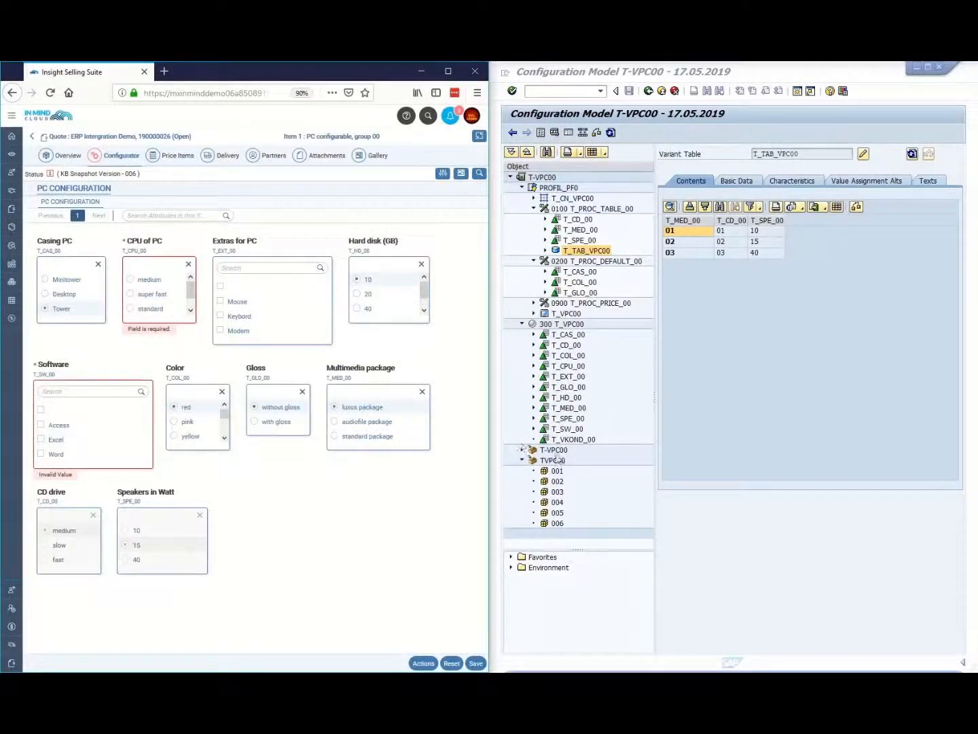
Examine the T_PRE_HD_00 precondition assigned to characteristic T_SW_00 in the SAP model
{"action": "left_click", "coordinate": [557, 432]}
{"action": "double_click", "coordinate": [566, 429]}
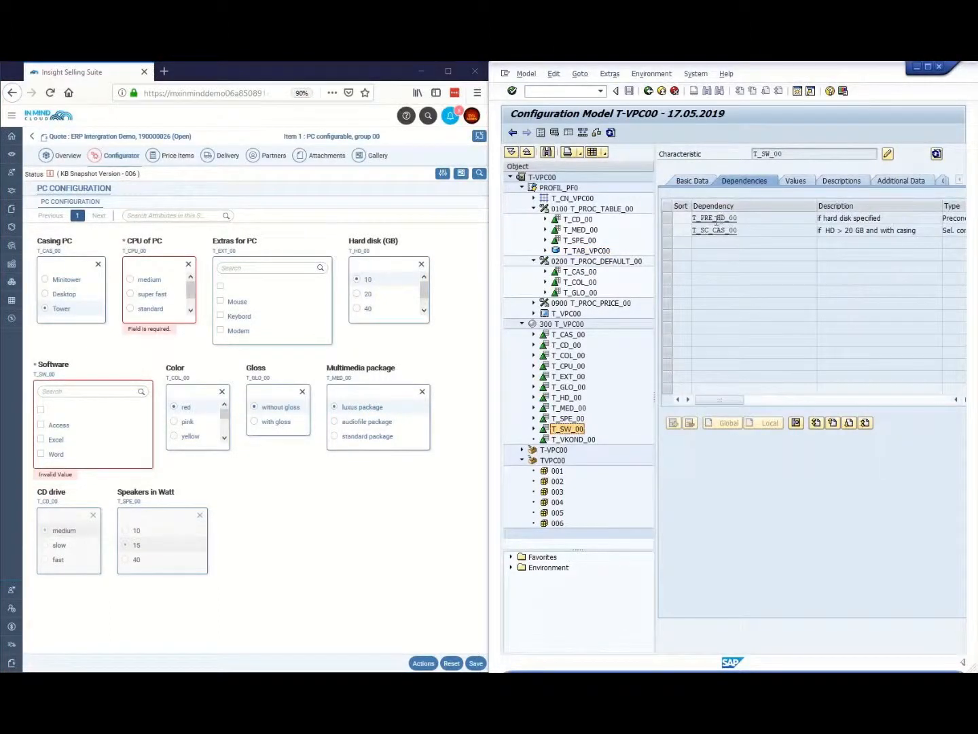
{"action": "left_click", "coordinate": [716, 219]}
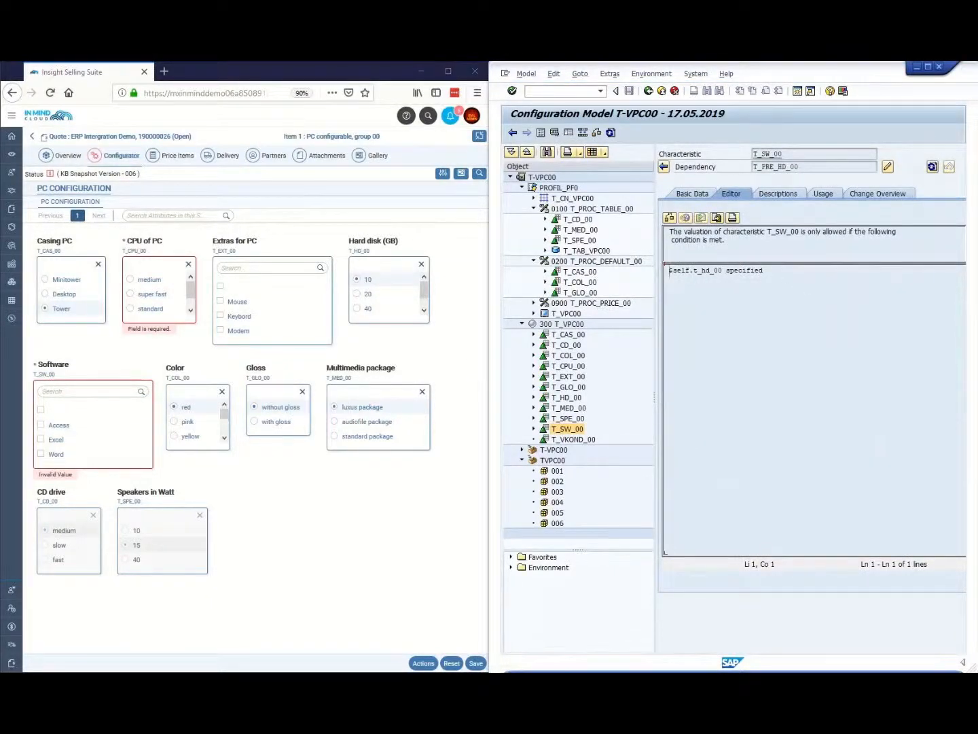
{"action": "left_click", "coordinate": [484, 258]}
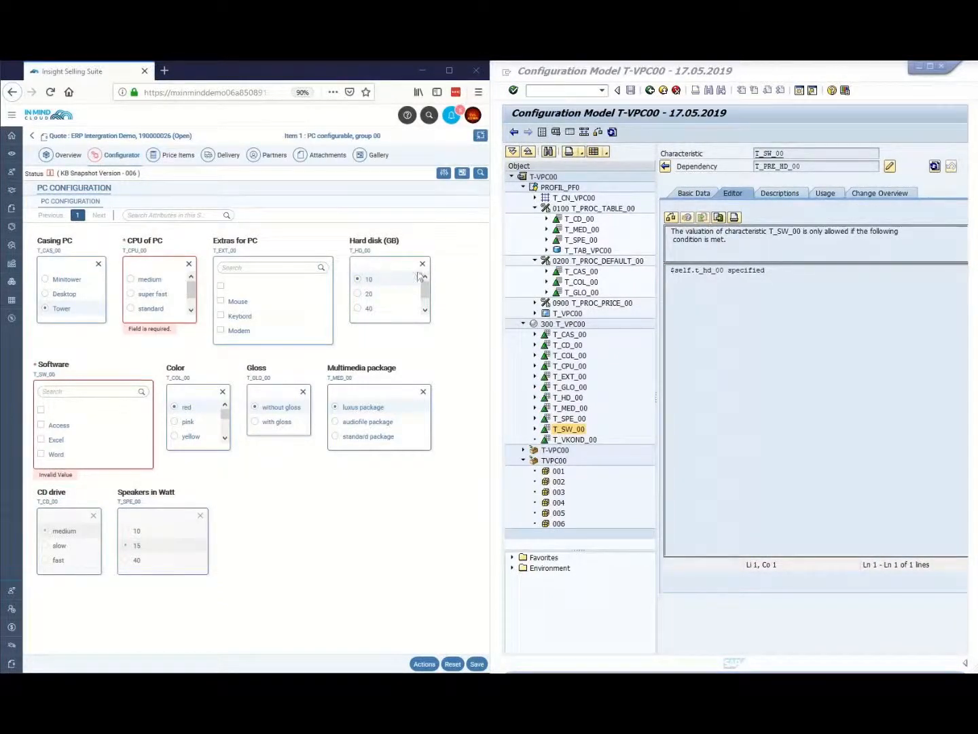
Expand characteristic T_HD_00 and examine the T_PRE_CPU23_00 precondition of its value 40
{"action": "left_click", "coordinate": [535, 399]}
{"action": "left_click", "coordinate": [570, 430]}
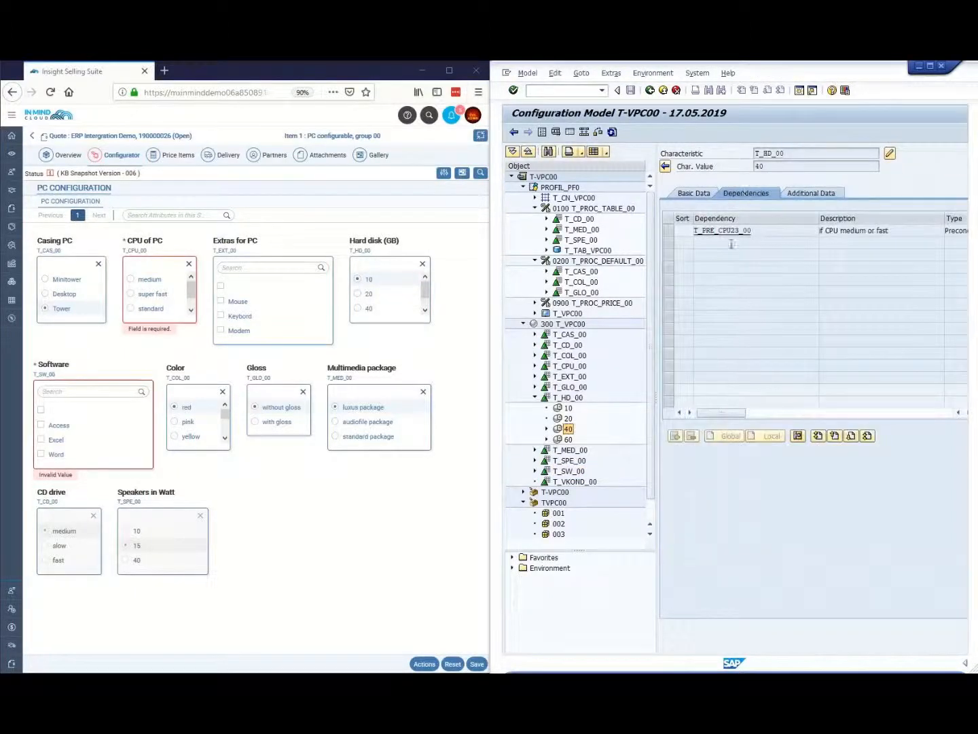
{"action": "left_click", "coordinate": [723, 232]}
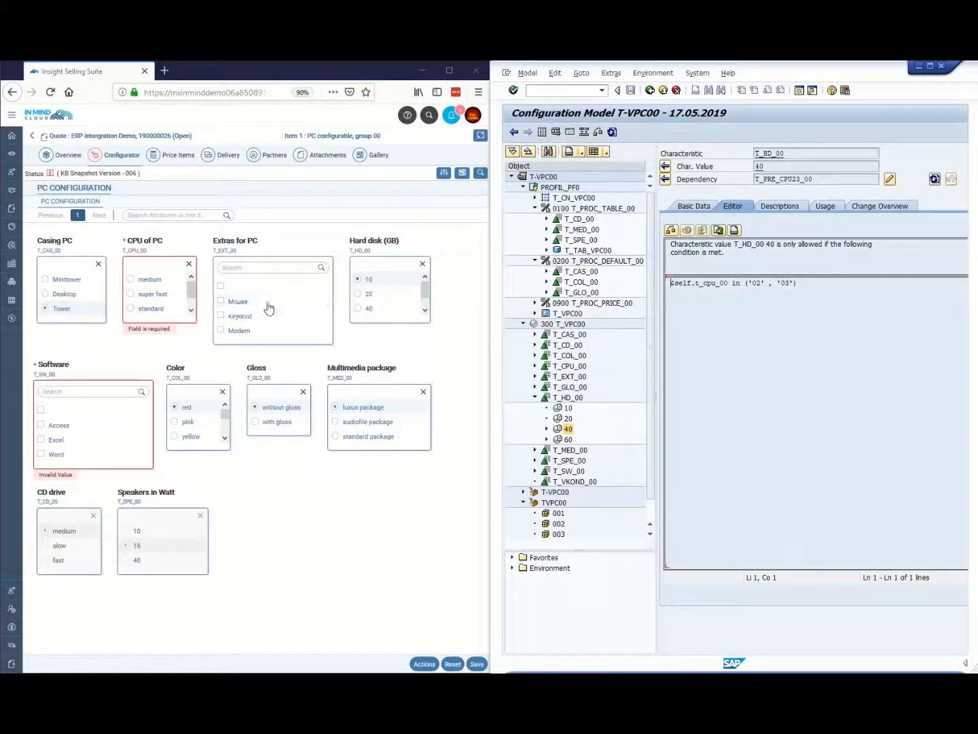
In the configurator, set the CPU of the PC to fast and the hard disk to 60 GB
{"action": "scroll", "coordinate": [193, 303], "scroll_direction": "down", "scroll_amount": 1}
{"action": "left_click", "coordinate": [191, 303]}
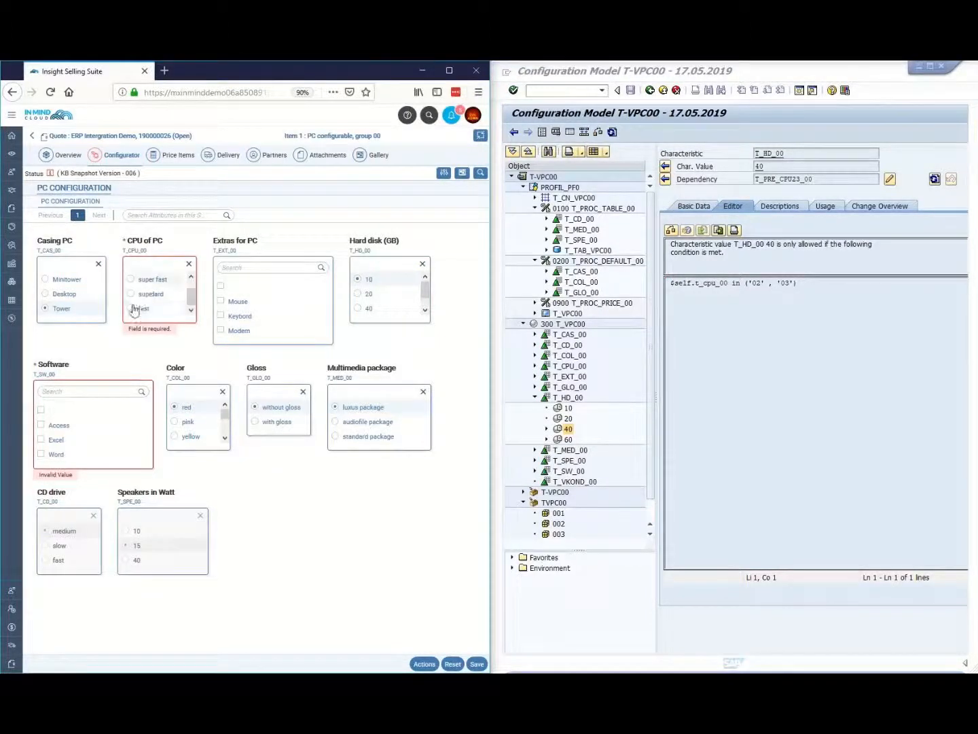
{"action": "left_click", "coordinate": [134, 294]}
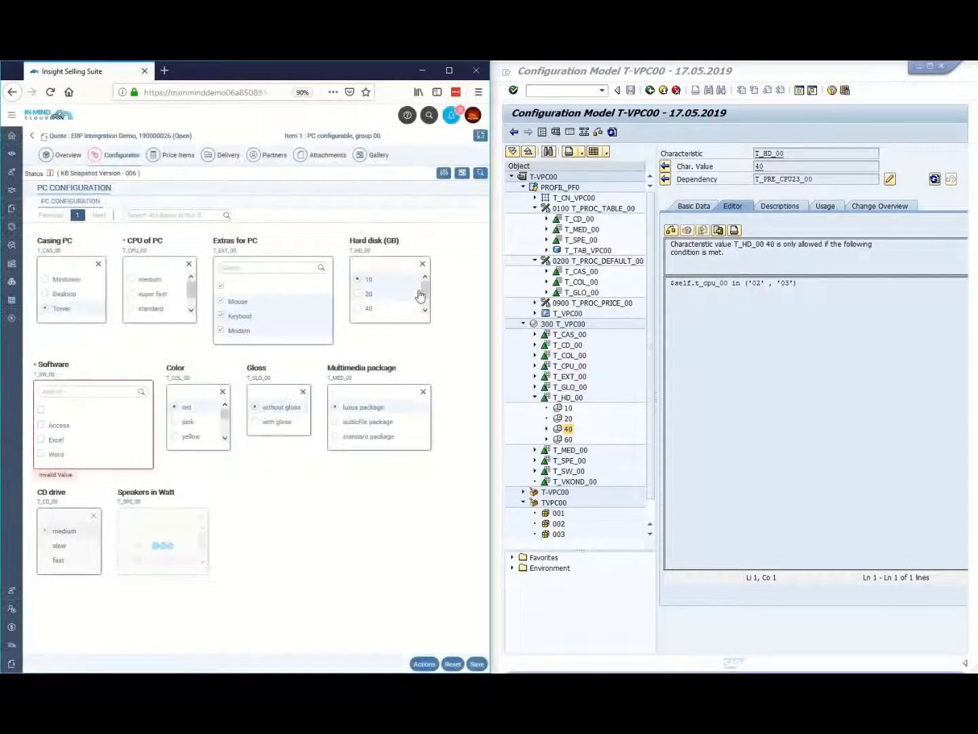
{"action": "left_click_drag", "start_coordinate": [425, 290], "coordinate": [425, 304]}
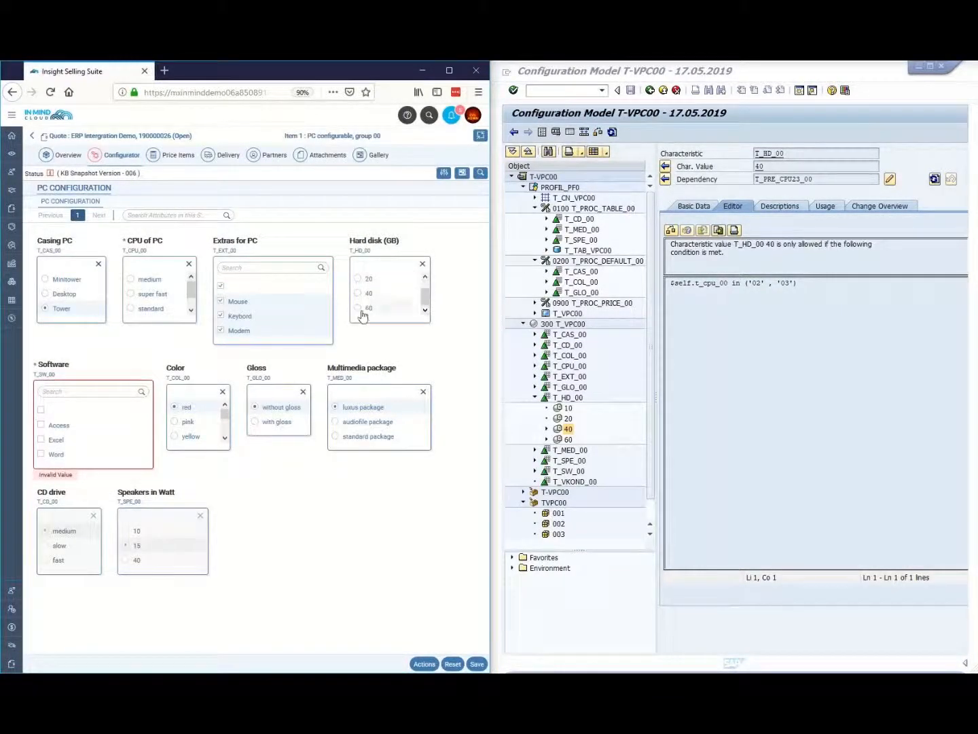
{"action": "left_click", "coordinate": [358, 308]}
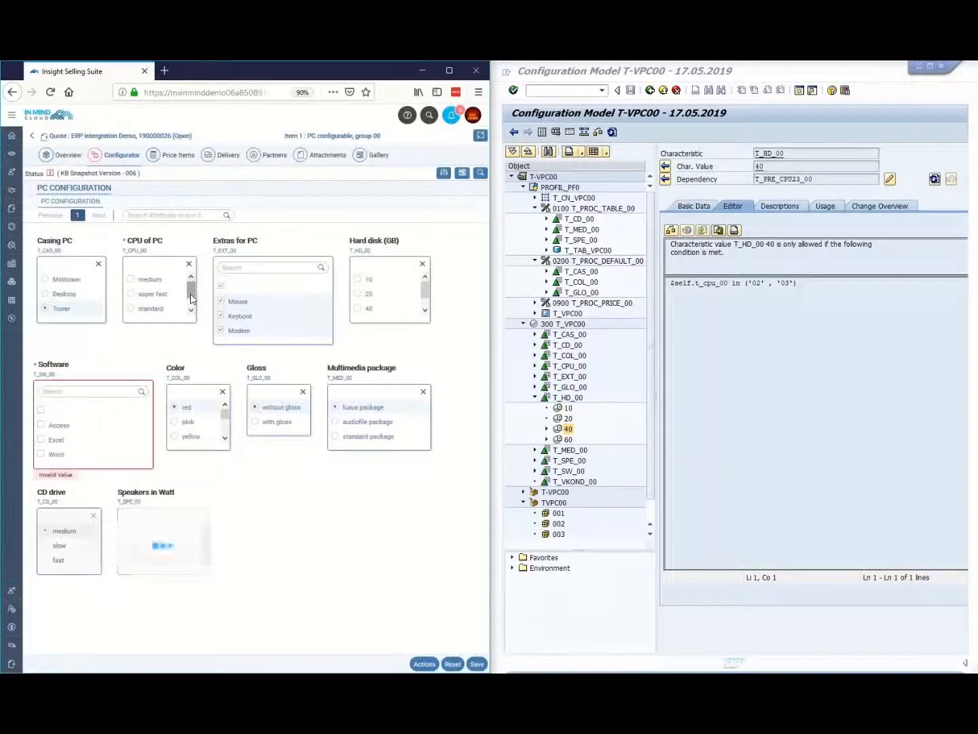
In the configurator, switch the CPU of the PC to medium and to super fast, and set the hard disk to 20 GB
{"action": "left_click", "coordinate": [151, 282]}
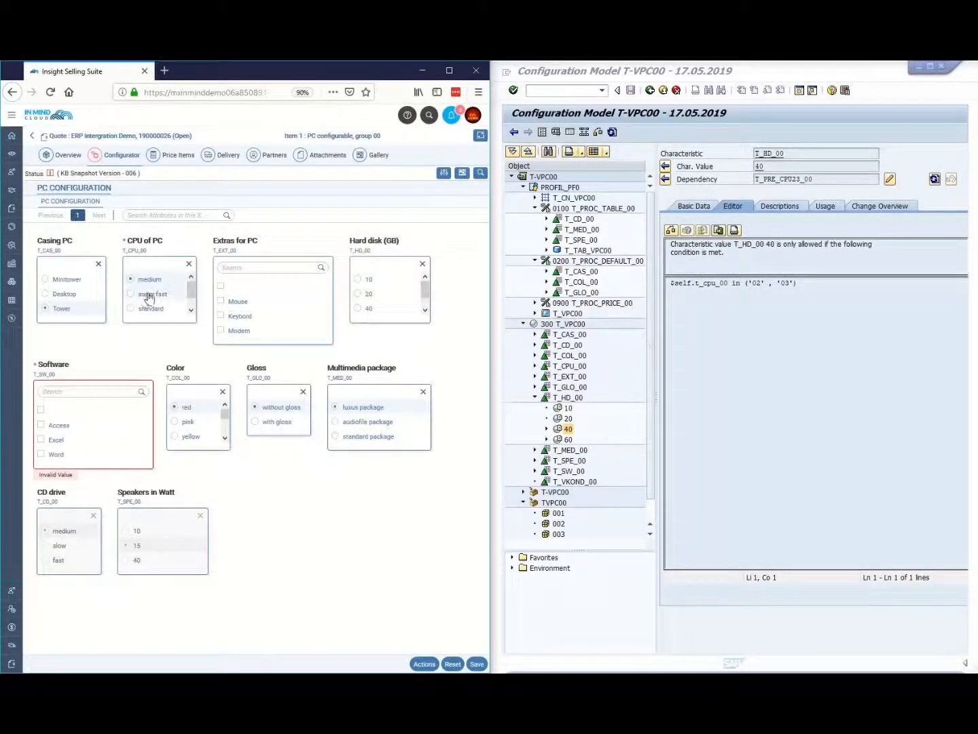
{"action": "left_click", "coordinate": [146, 295]}
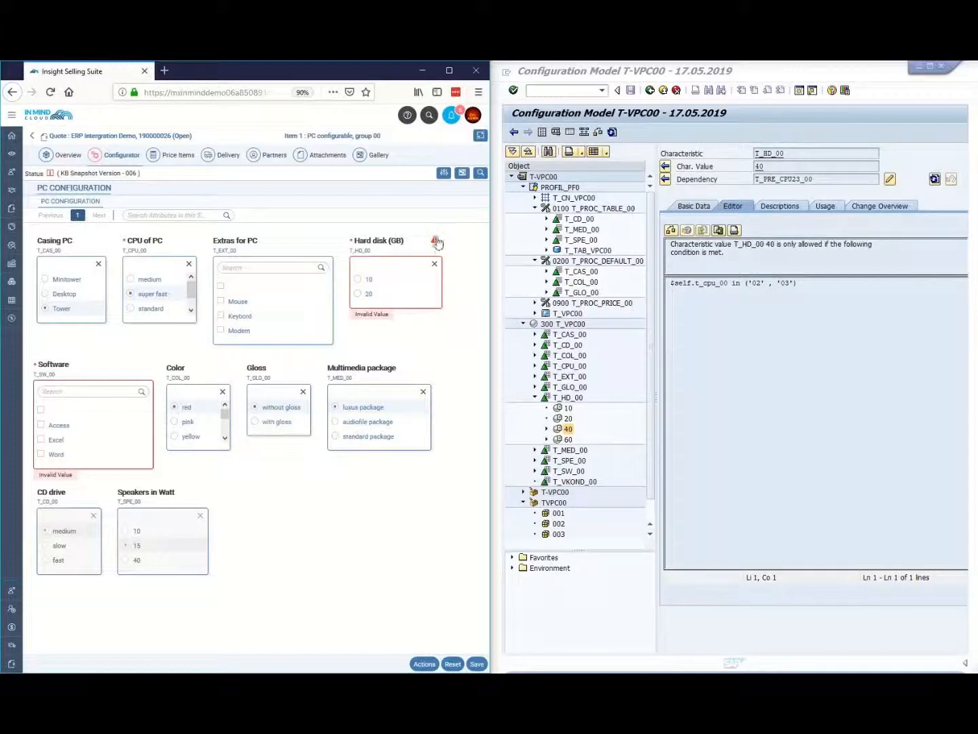
{"action": "mouse_move", "coordinate": [436, 241]}
{"action": "left_click", "coordinate": [361, 294]}
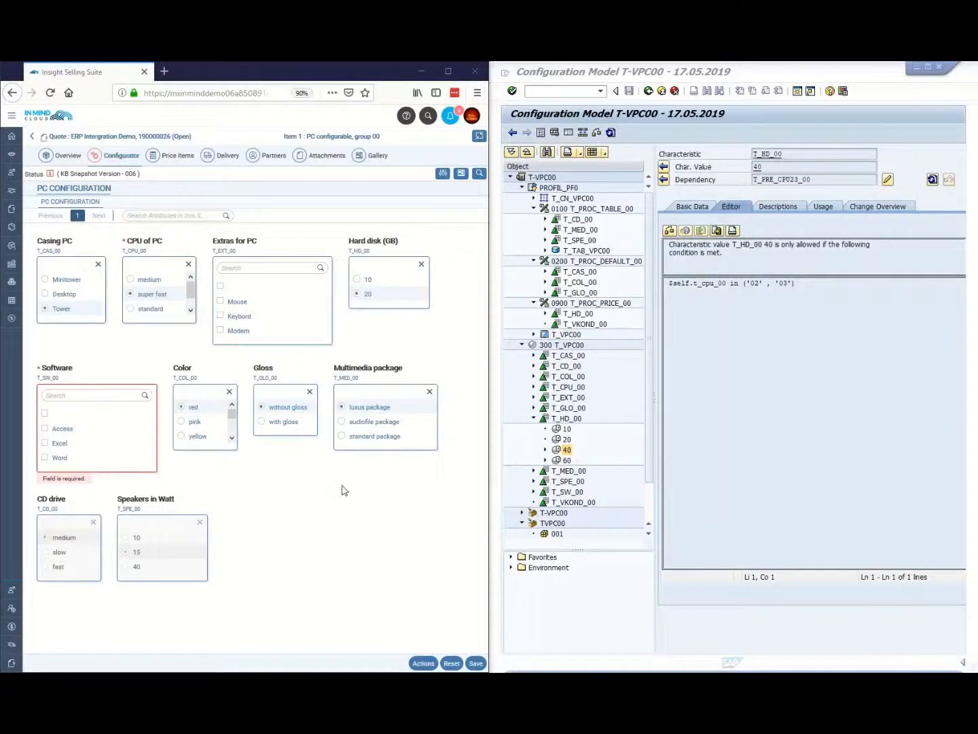
Examine the T_PROC_PRICE_00 procedure in the SAP model and compare it with the 1GB00 and TW00 price items of the quote
{"action": "left_click", "coordinate": [581, 305]}
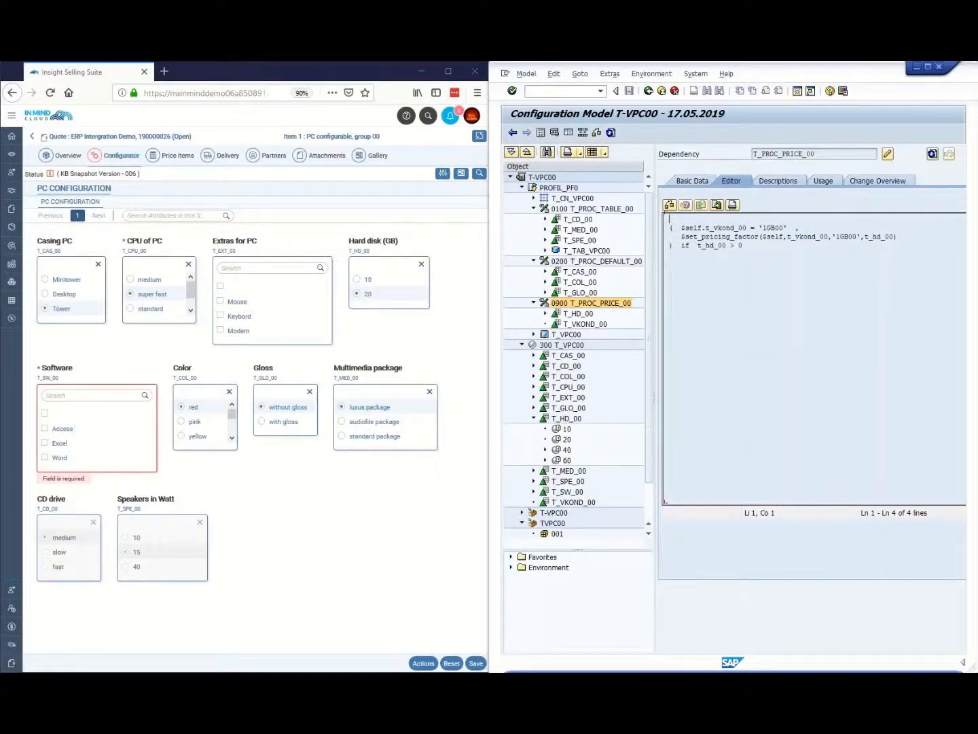
{"action": "left_click", "coordinate": [384, 296]}
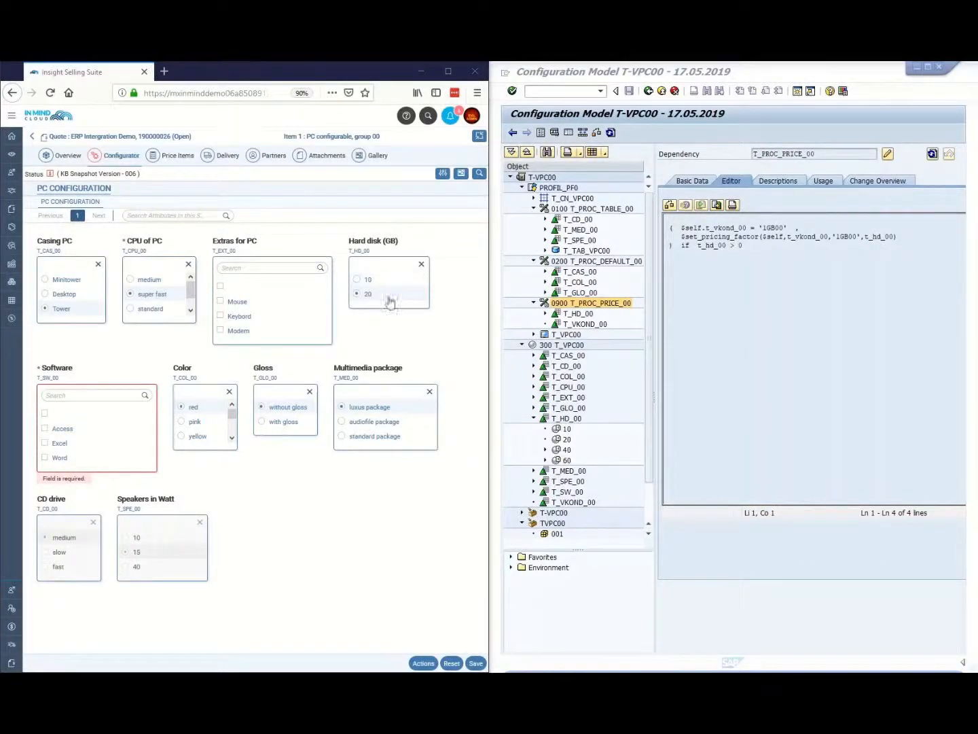
{"action": "left_click", "coordinate": [155, 156]}
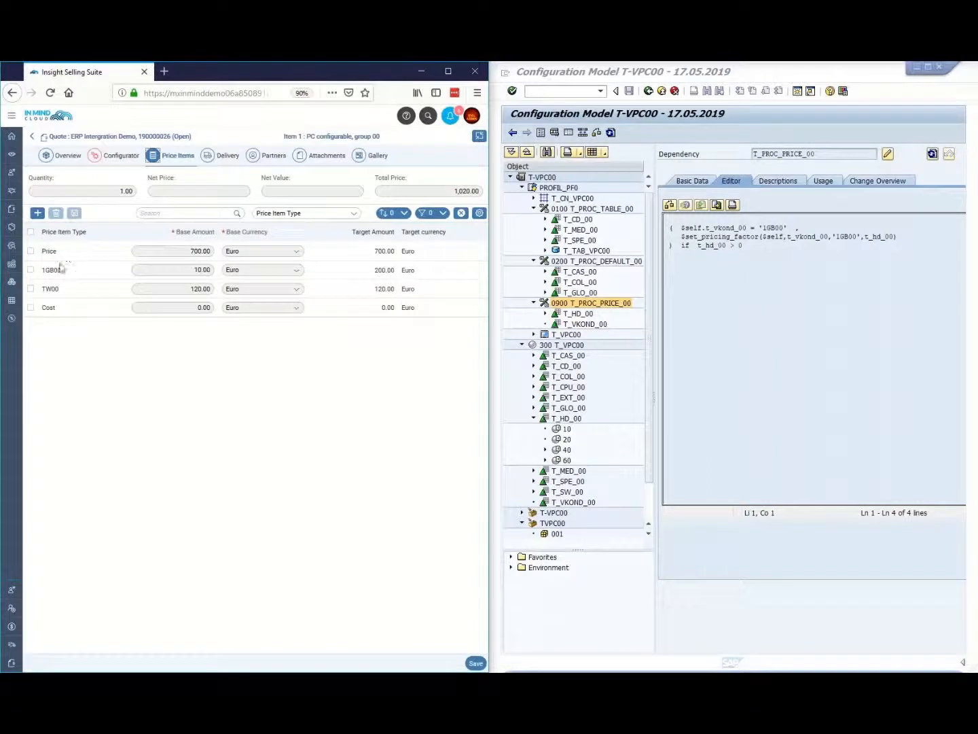
{"action": "left_click_drag", "start_coordinate": [46, 269], "coordinate": [90, 274]}
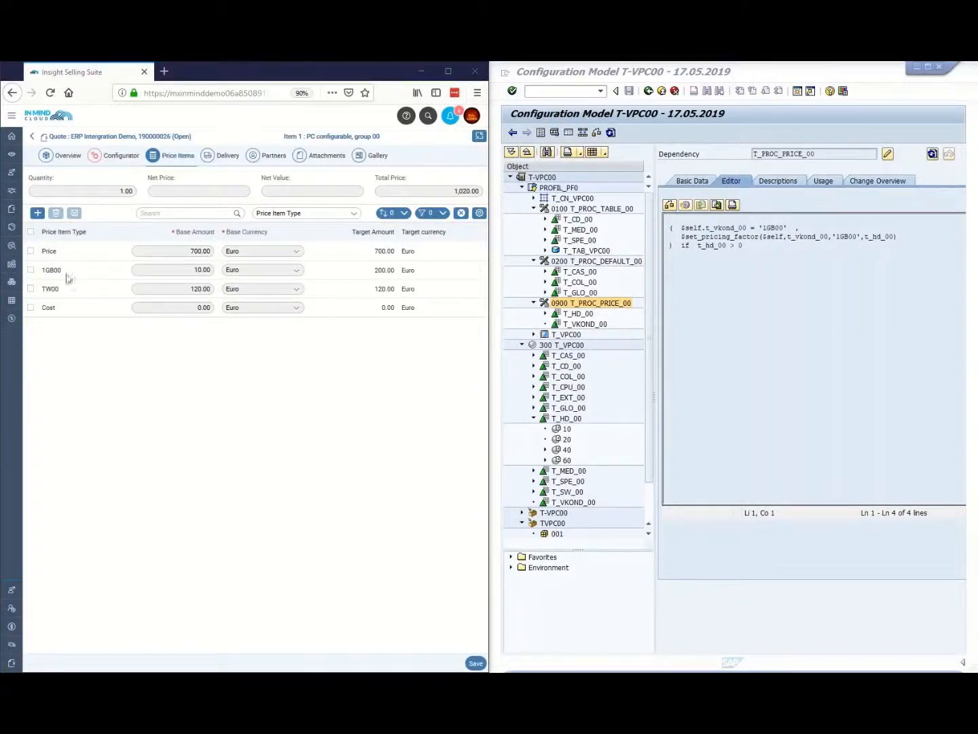
{"action": "left_click_drag", "start_coordinate": [44, 288], "coordinate": [82, 295]}
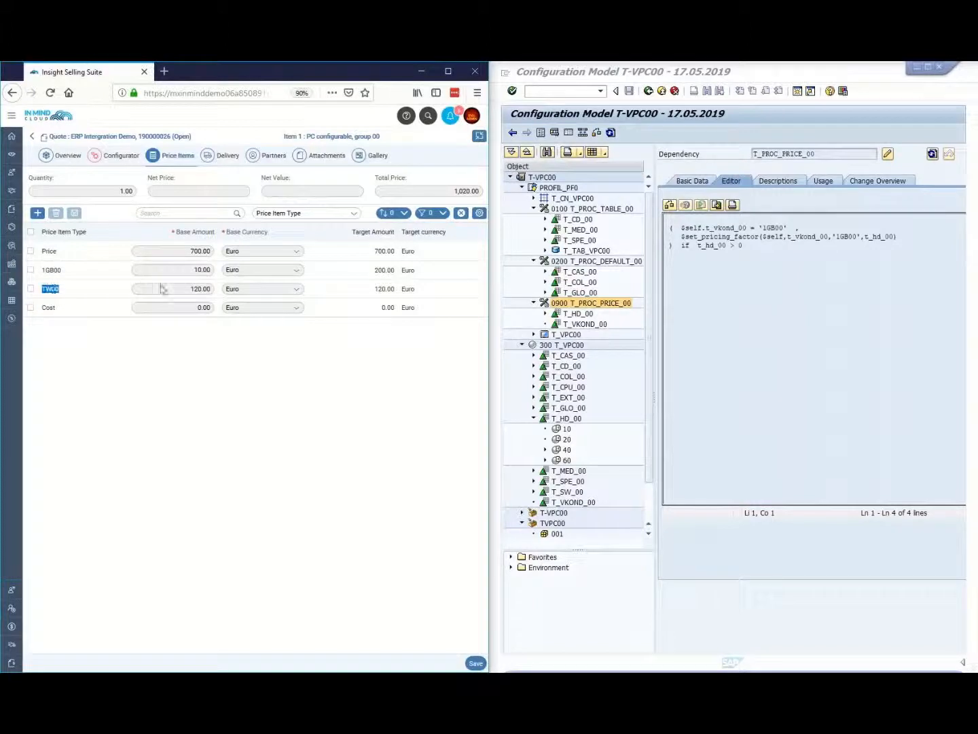
{"action": "left_click_drag", "start_coordinate": [370, 289], "coordinate": [401, 289]}
{"action": "left_click", "coordinate": [95, 156]}
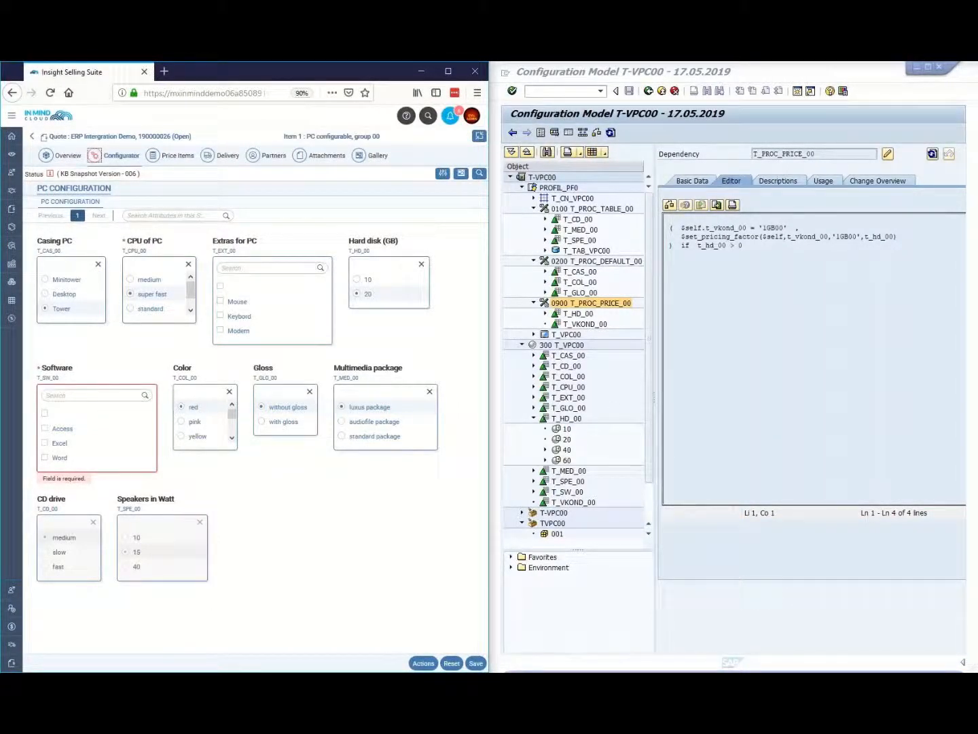
Open the characteristic value assignment for T-VPC00 in SAP and compare the conditions of the Casing PC values with the TW00 price item
{"action": "left_click", "coordinate": [556, 203]}
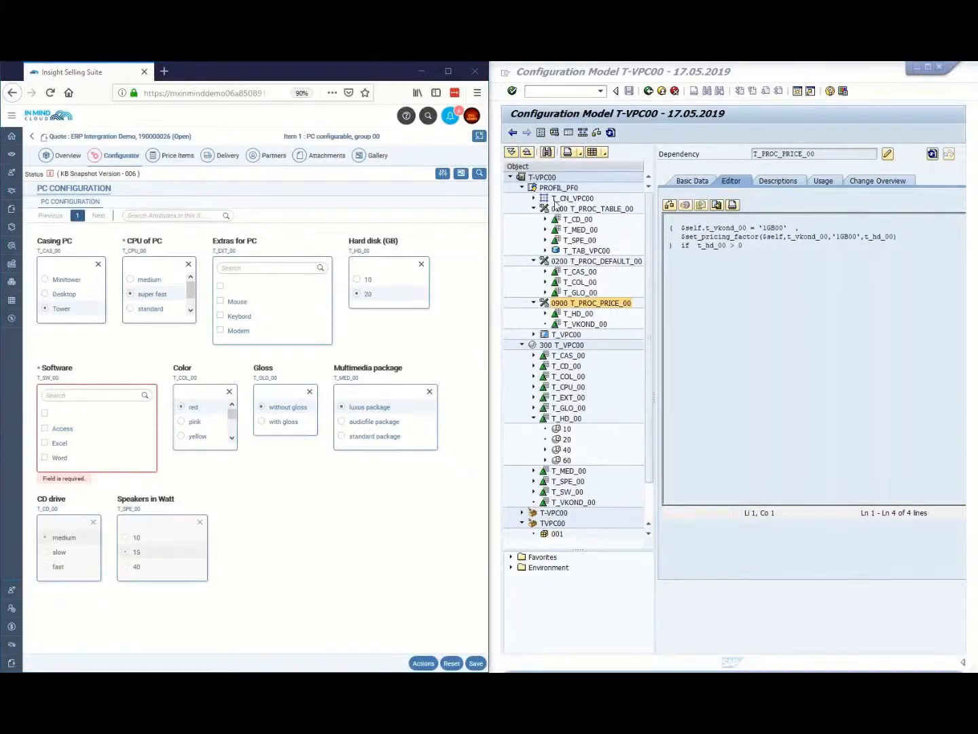
{"action": "left_click", "coordinate": [567, 133]}
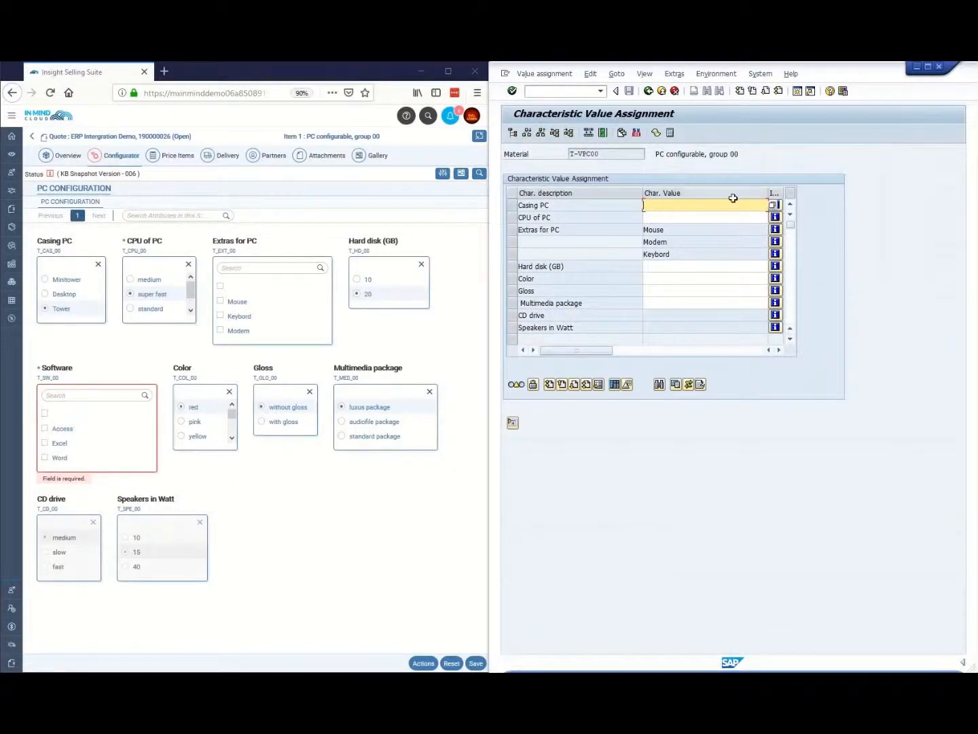
{"action": "left_click", "coordinate": [773, 205]}
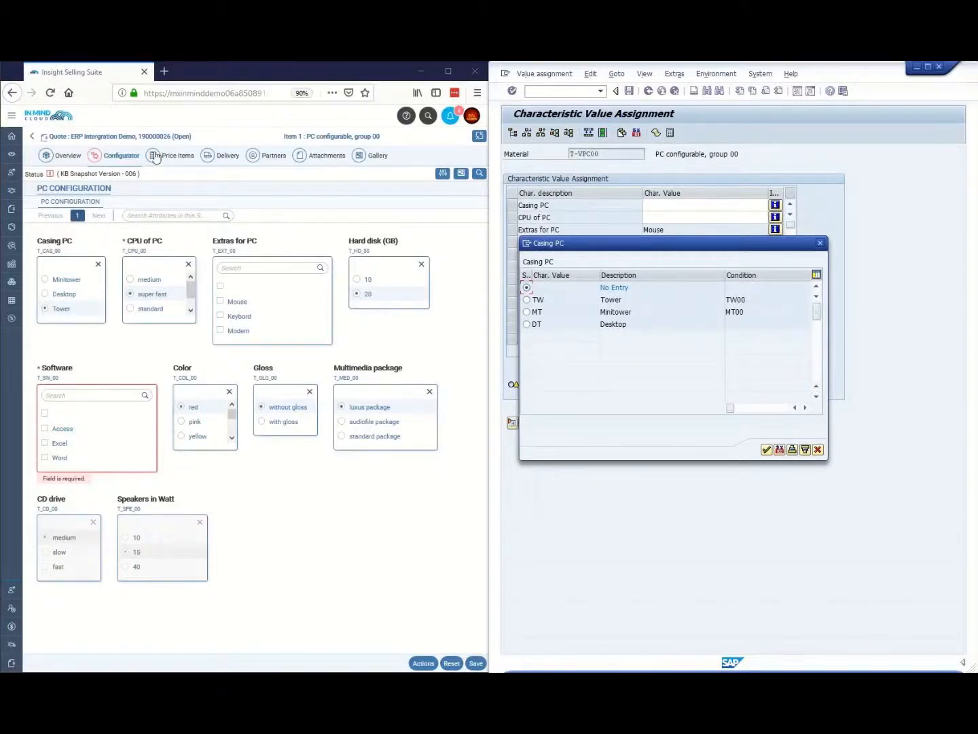
{"action": "left_click", "coordinate": [156, 156]}
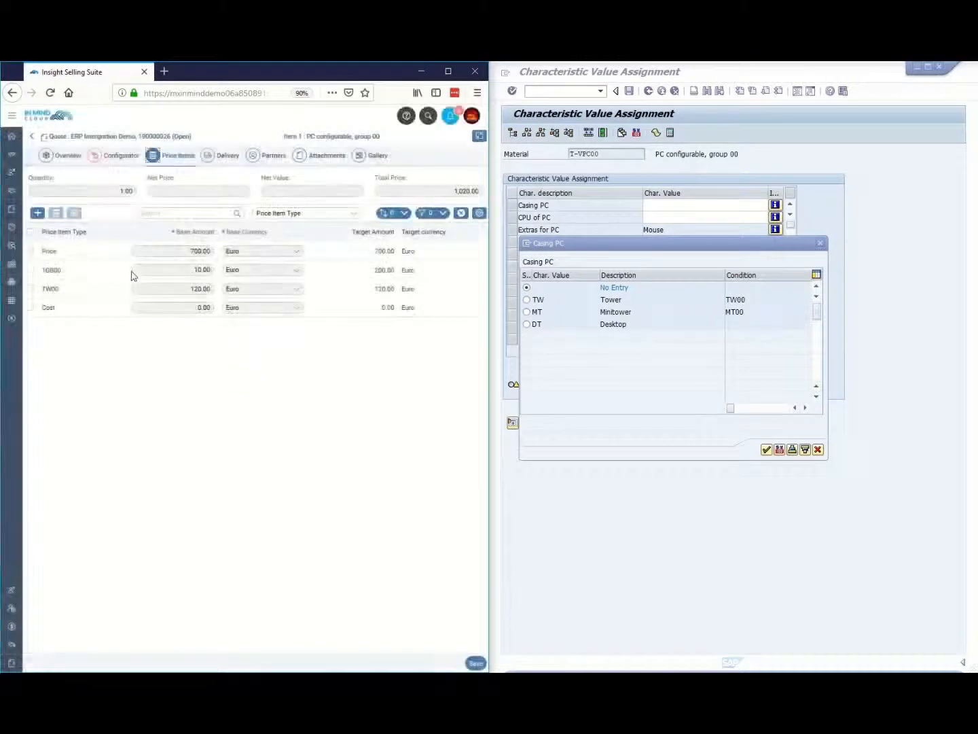
{"action": "left_click_drag", "start_coordinate": [49, 289], "coordinate": [86, 292]}
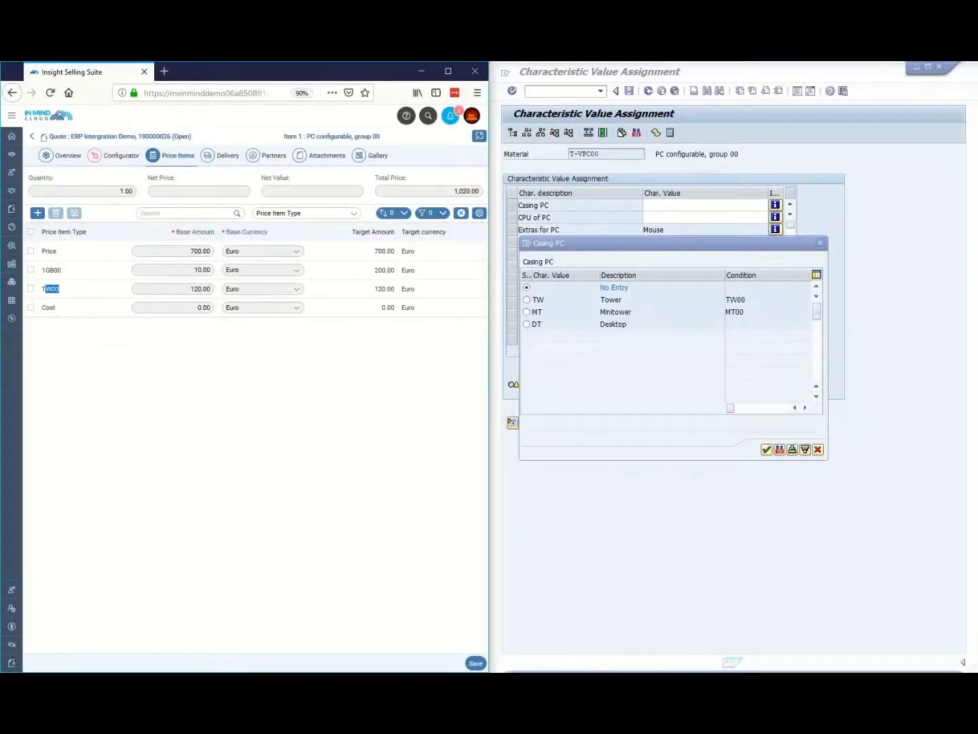
{"action": "key", "text": "alt+Tab"}
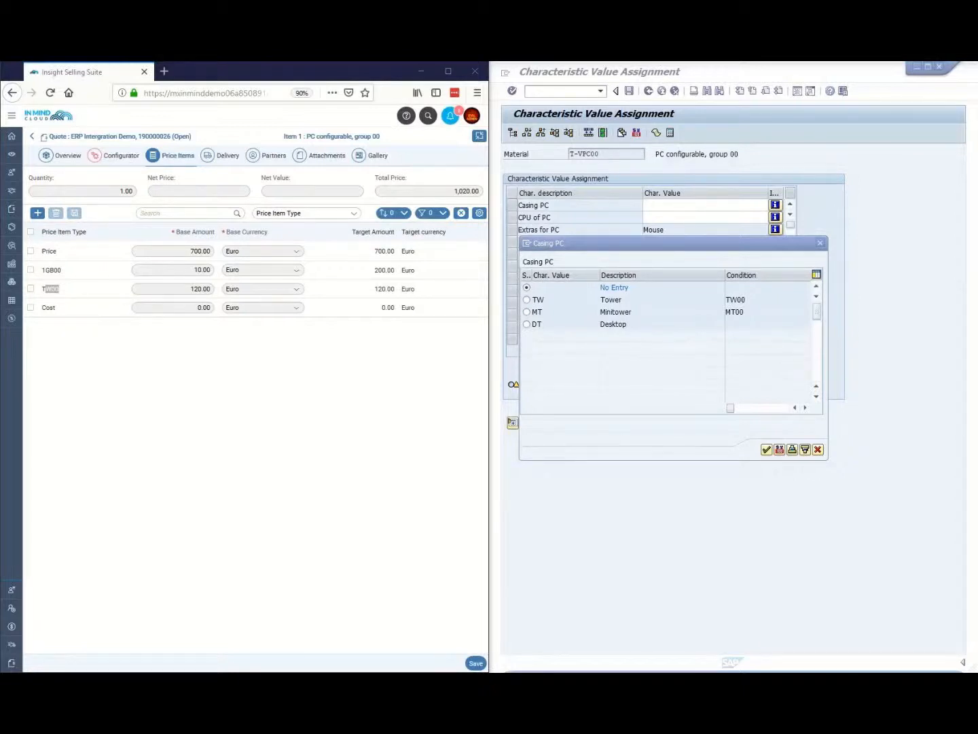
{"action": "left_click", "coordinate": [818, 450]}
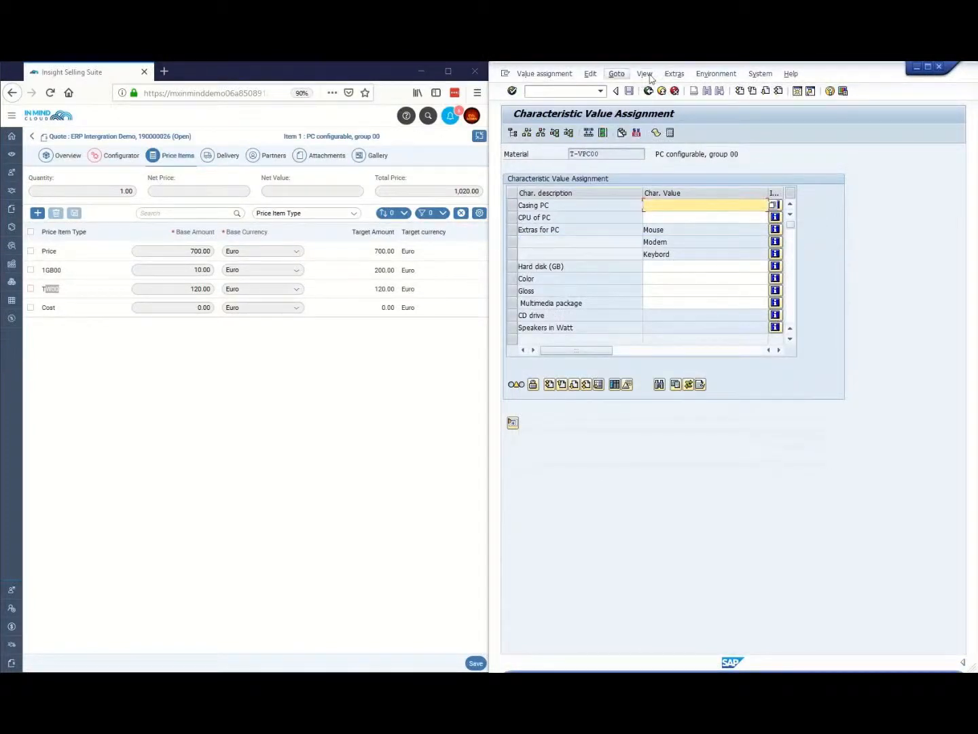
Open a new SAP GUI window, start transaction vk13 for displaying condition records, and place the window beside the browser
{"action": "left_click", "coordinate": [753, 76]}
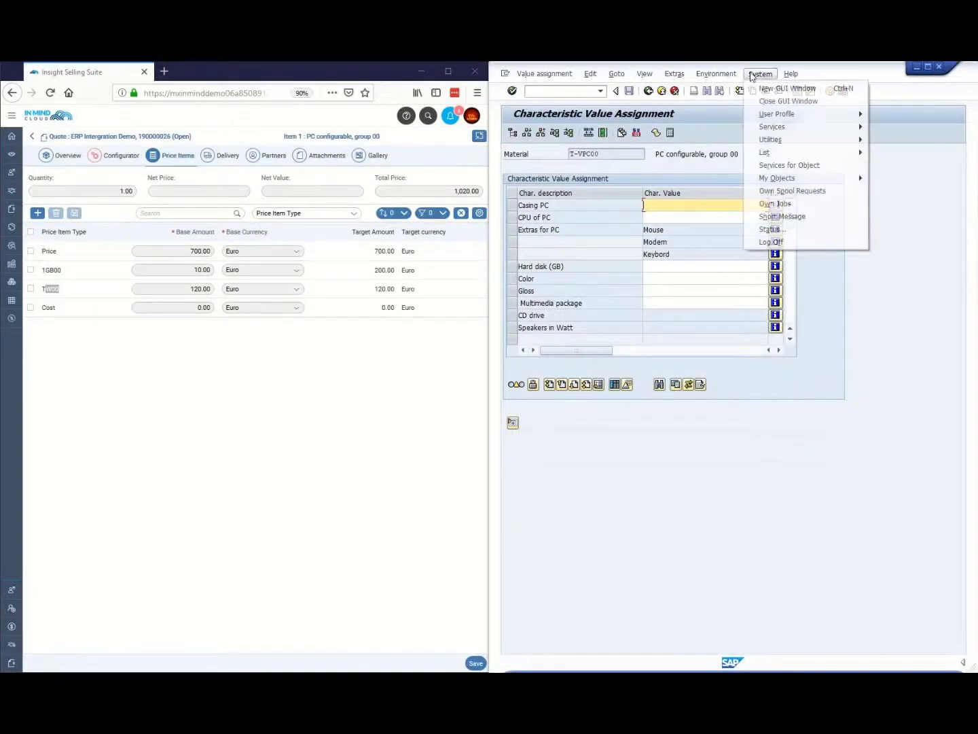
{"action": "left_click", "coordinate": [780, 88]}
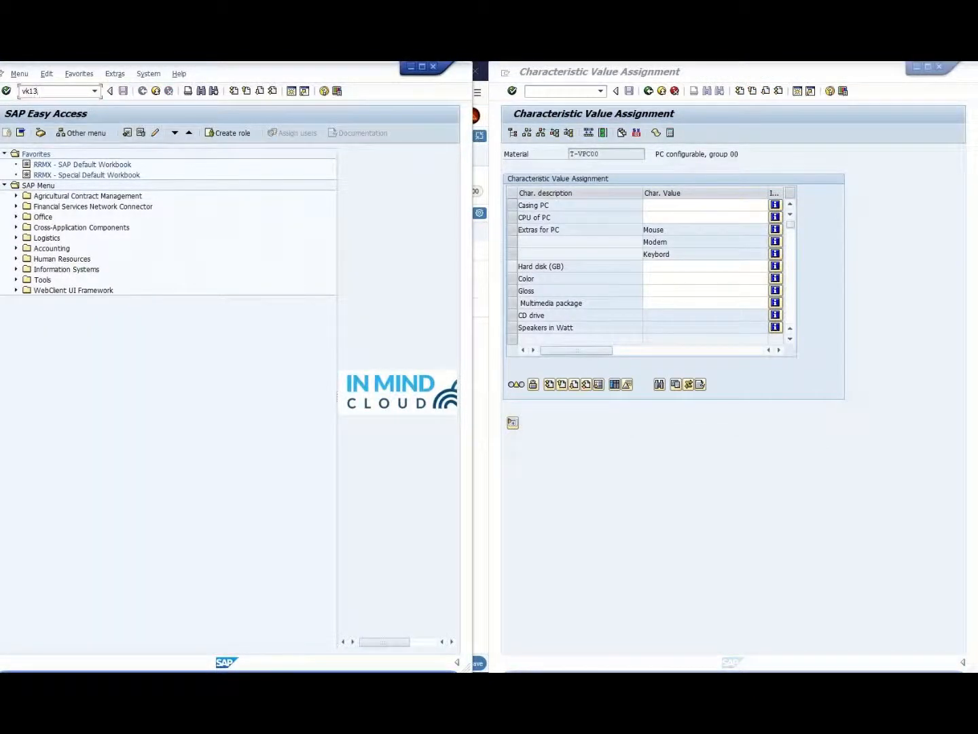
{"action": "key", "text": "Return"}
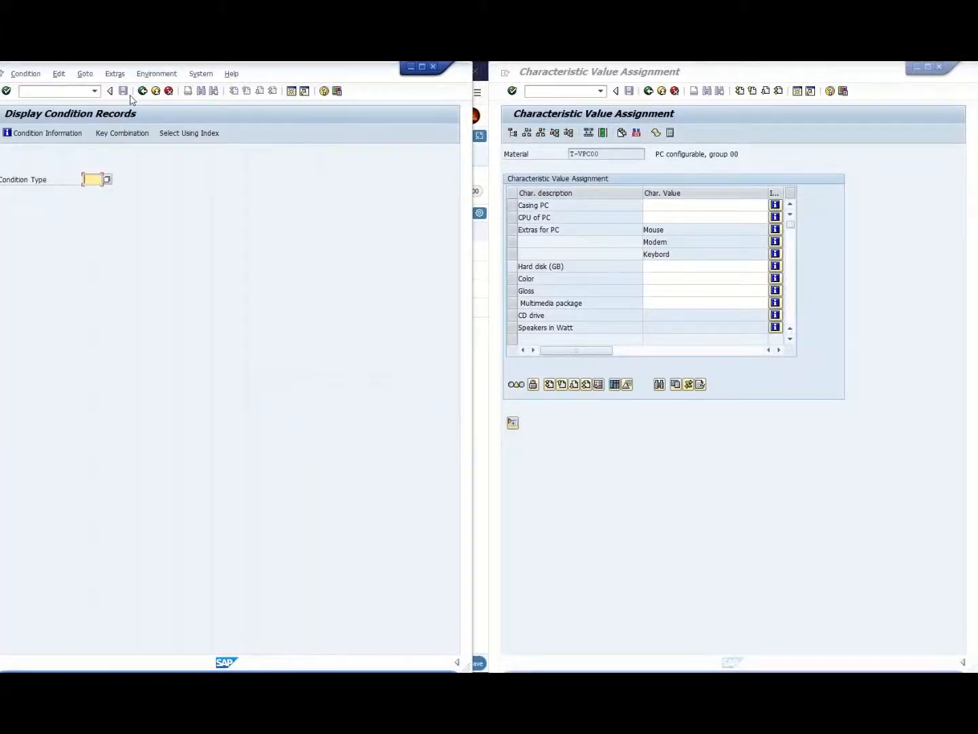
{"action": "key", "text": "super+Right"}
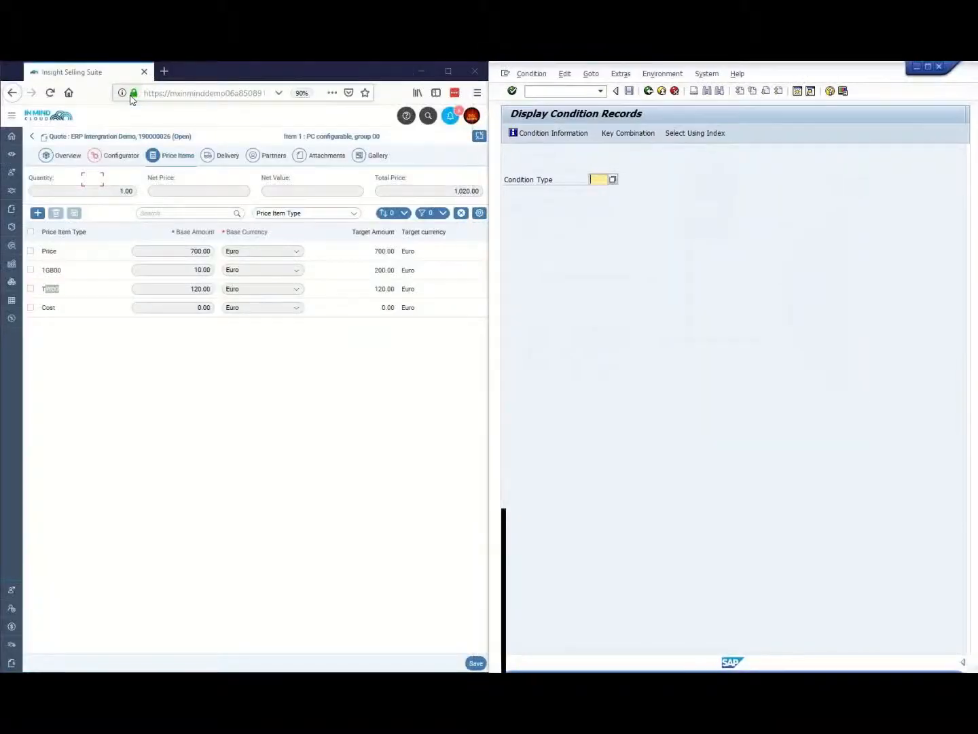
Open the selection for condition type PR00 with the key combination Material with release status
{"action": "type", "text": "PR"}
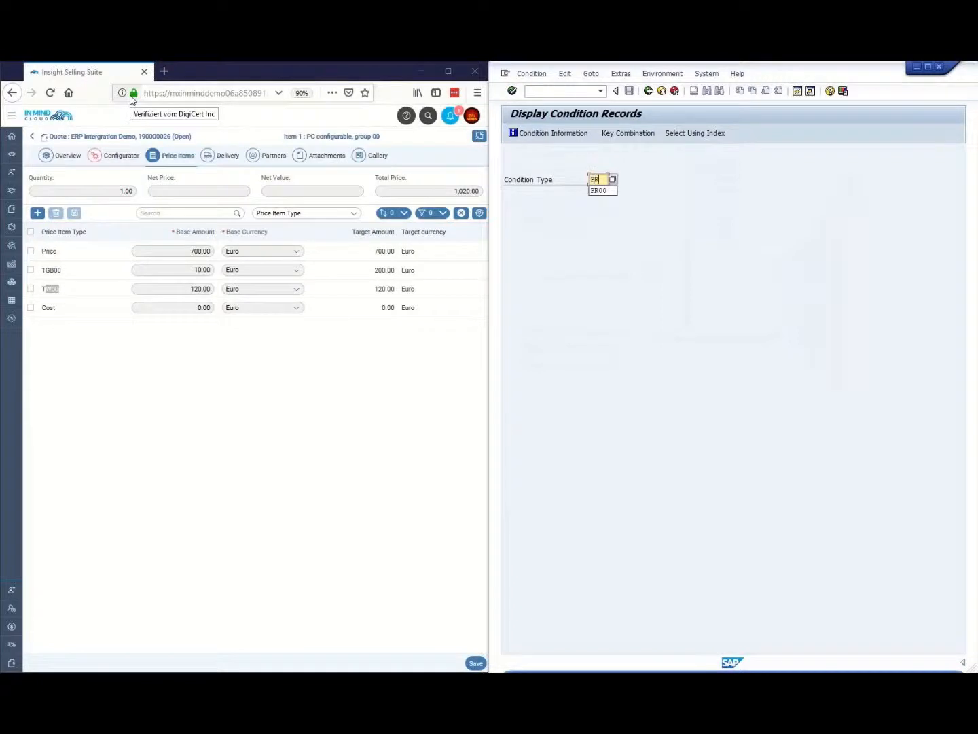
{"action": "type", "text": "00"}
{"action": "key", "text": "Return"}
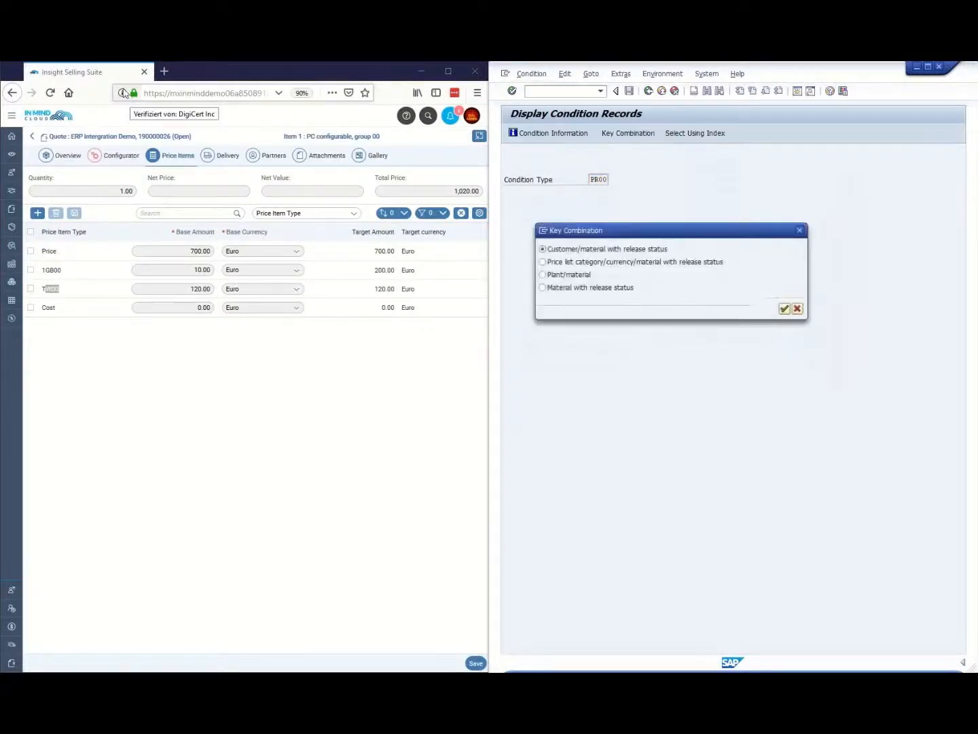
{"action": "left_click", "coordinate": [555, 291]}
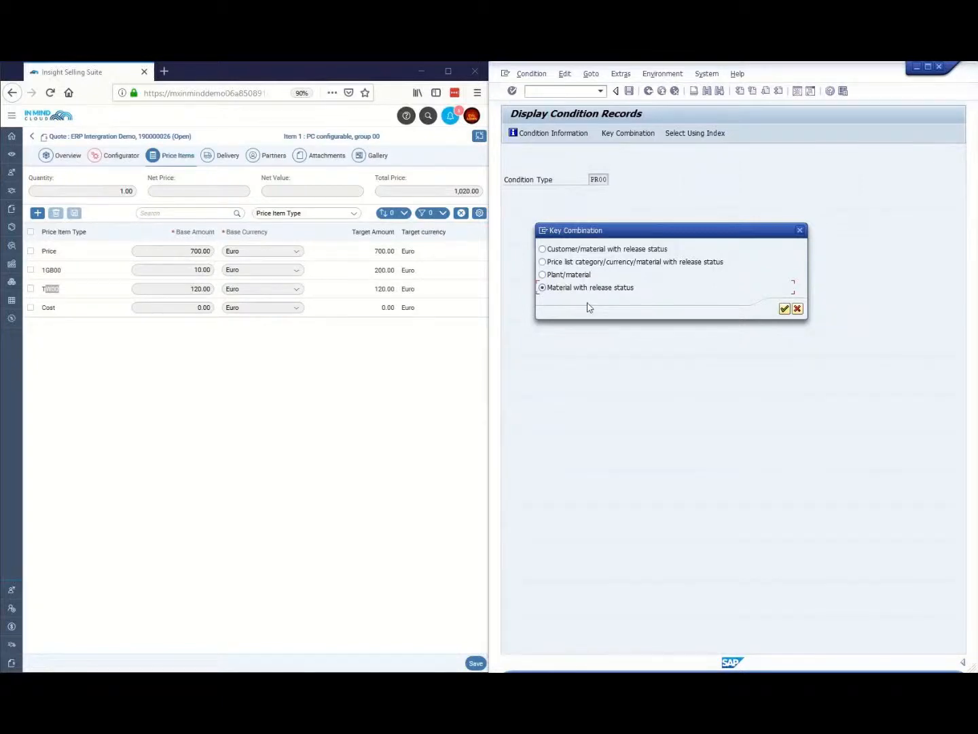
{"action": "left_click", "coordinate": [785, 310]}
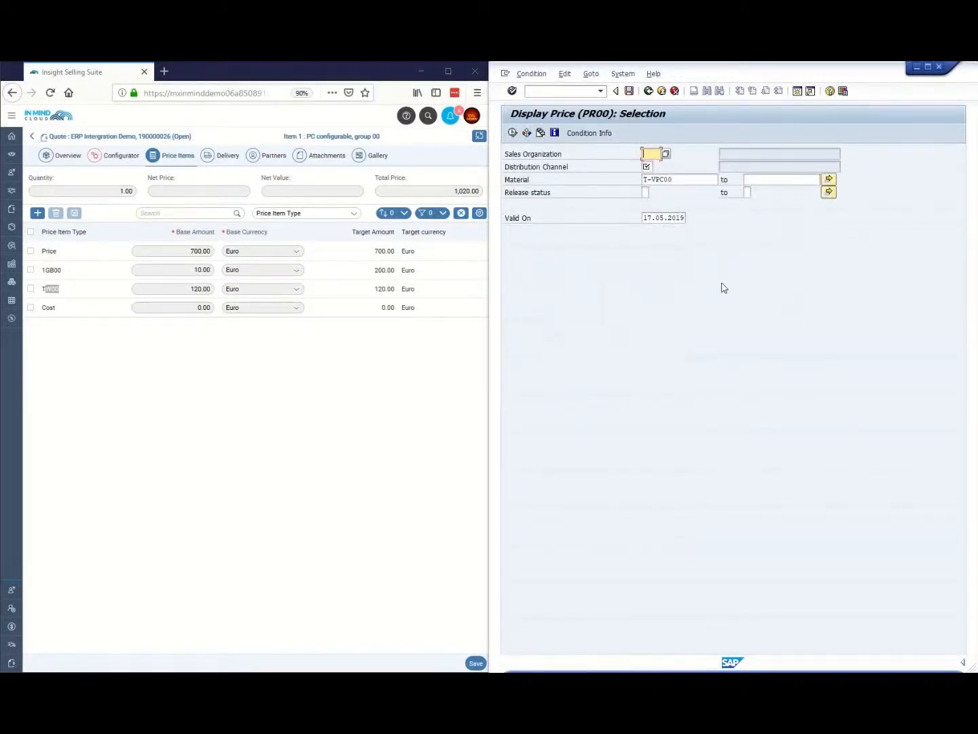
Examine the PR00 price record of material T-VPC00 for sales organization 1000 and distribution channel 10, and return to the condition type entry
{"action": "type", "text": "1000"}
{"action": "left_click", "coordinate": [649, 168]}
{"action": "key", "text": "Return"}
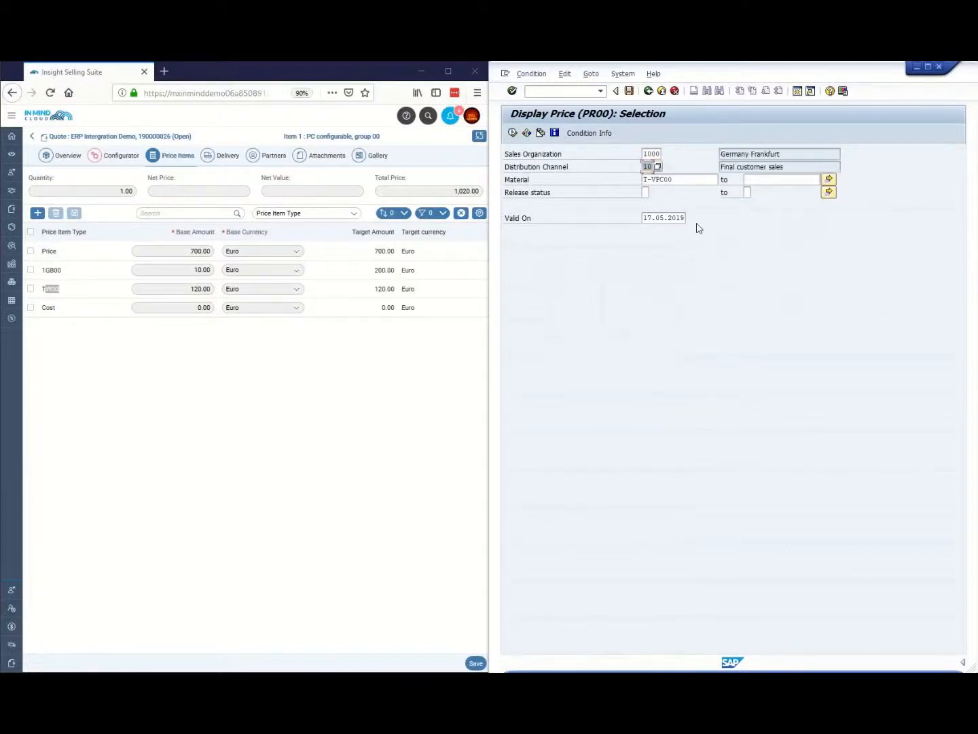
{"action": "left_click", "coordinate": [514, 133]}
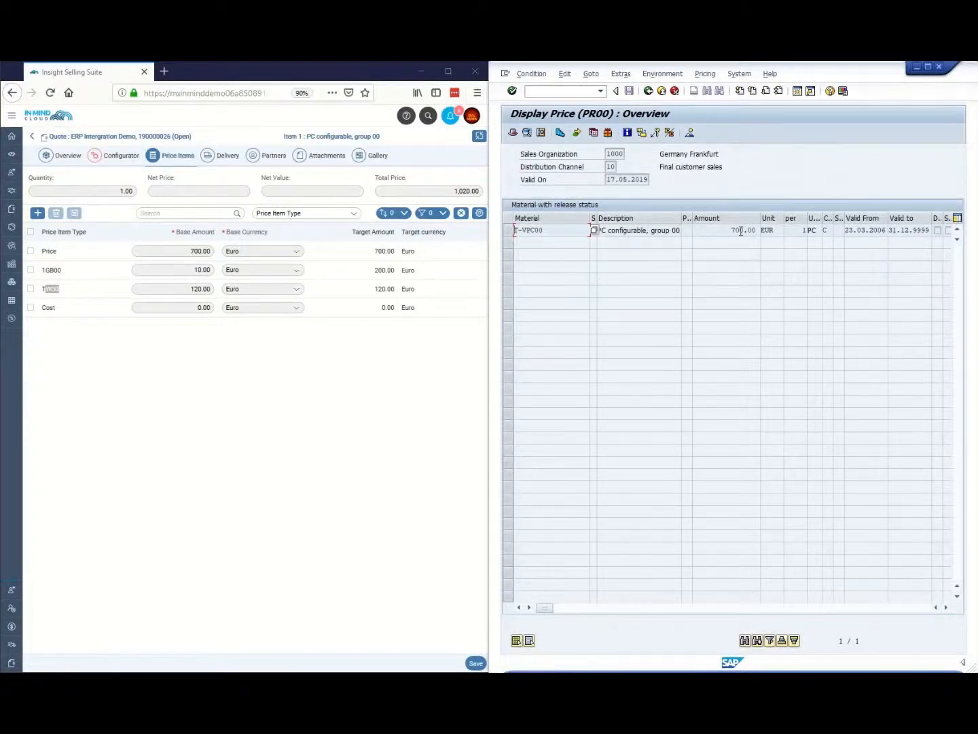
{"action": "left_click", "coordinate": [566, 91]}
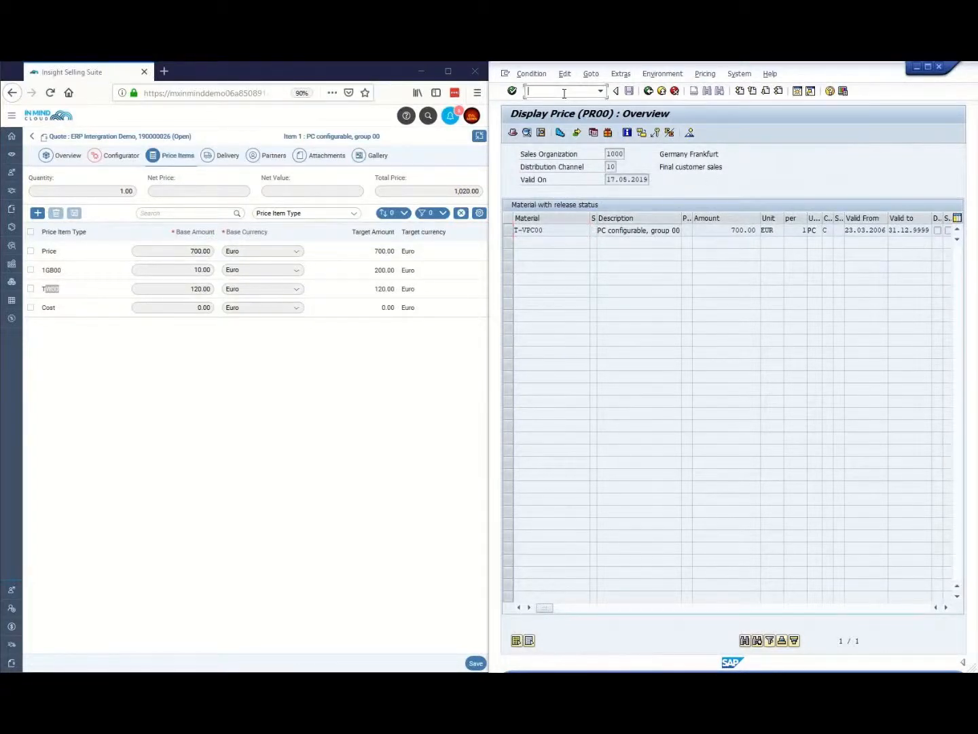
{"action": "left_click", "coordinate": [647, 91]}
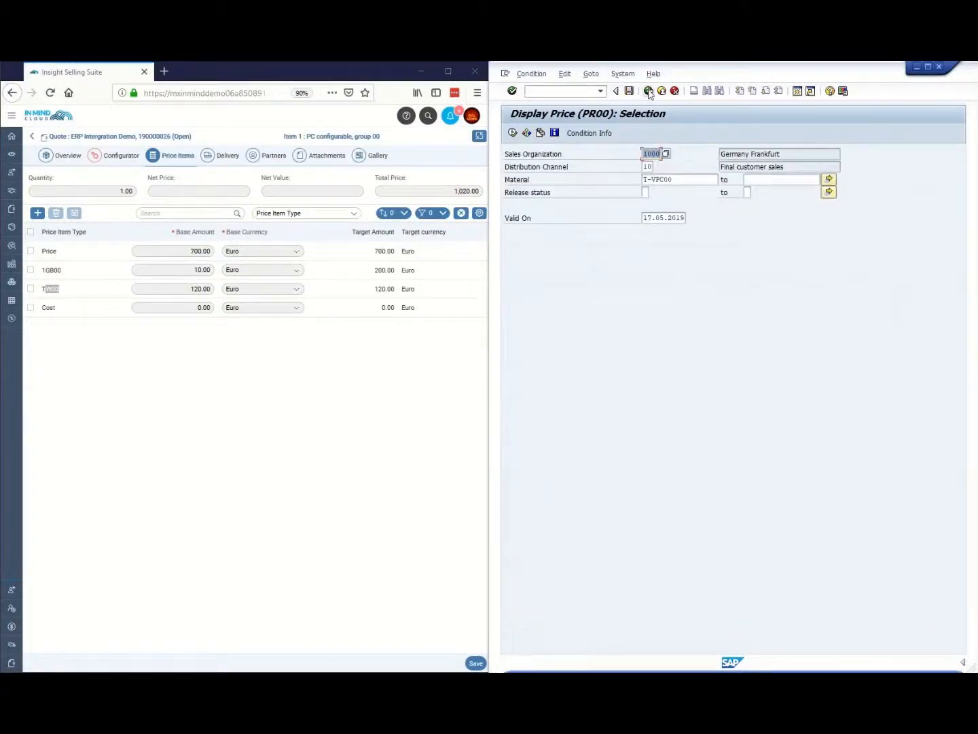
{"action": "left_click", "coordinate": [649, 91]}
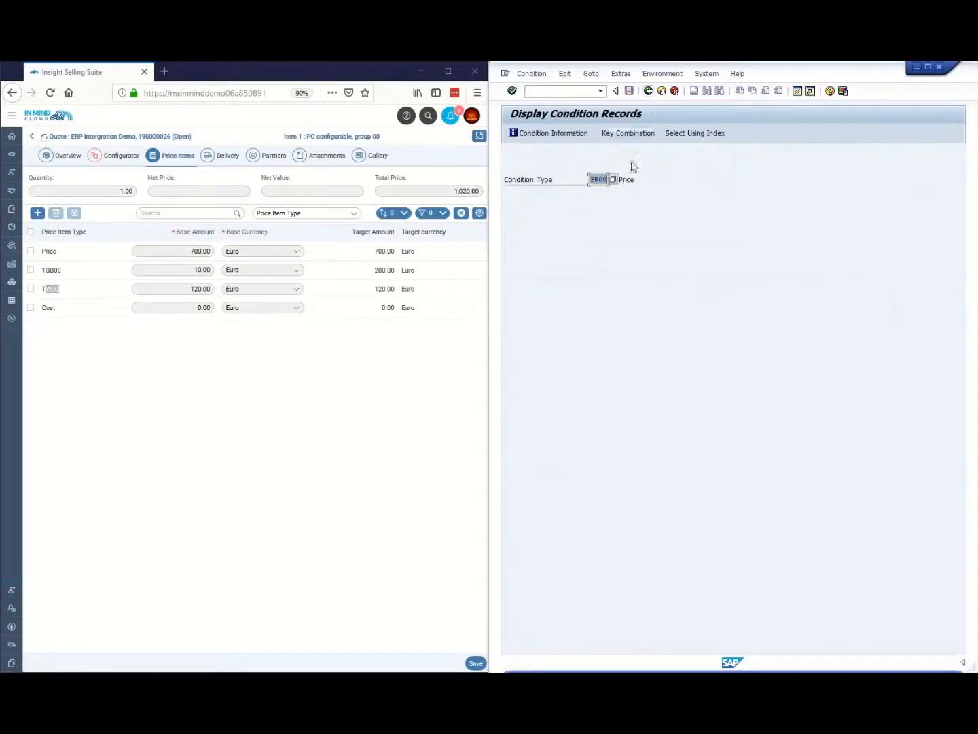
Examine the VA00 condition record of variant TW00 for material T-VPC00 and return to the selection
{"action": "type", "text": "VA00"}
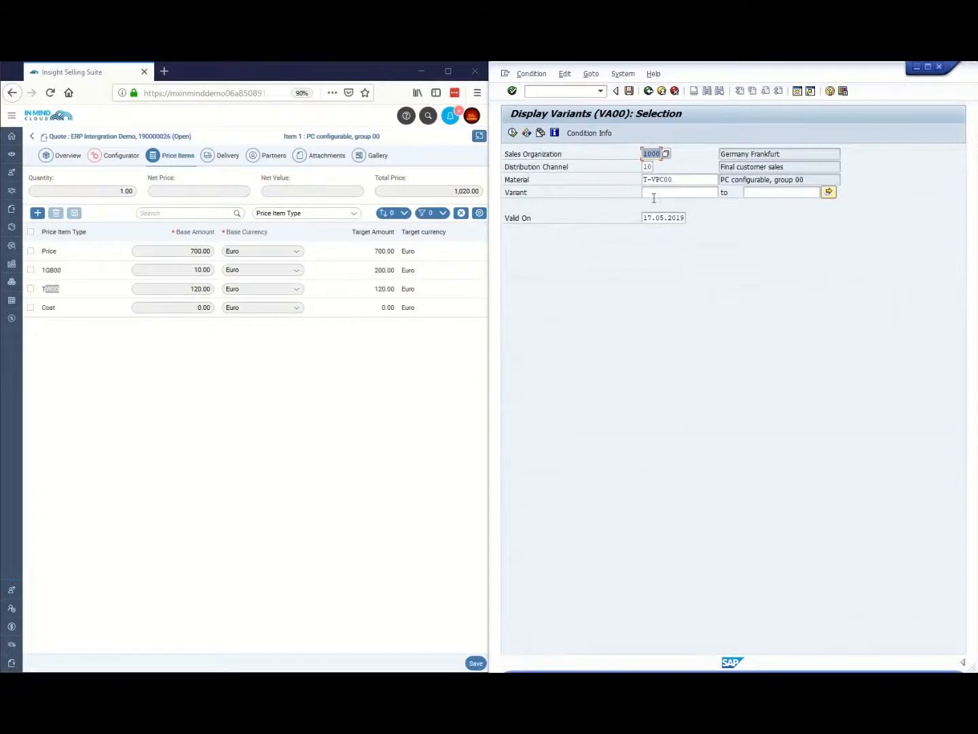
{"action": "left_click", "coordinate": [653, 194]}
{"action": "type", "text": "T"}
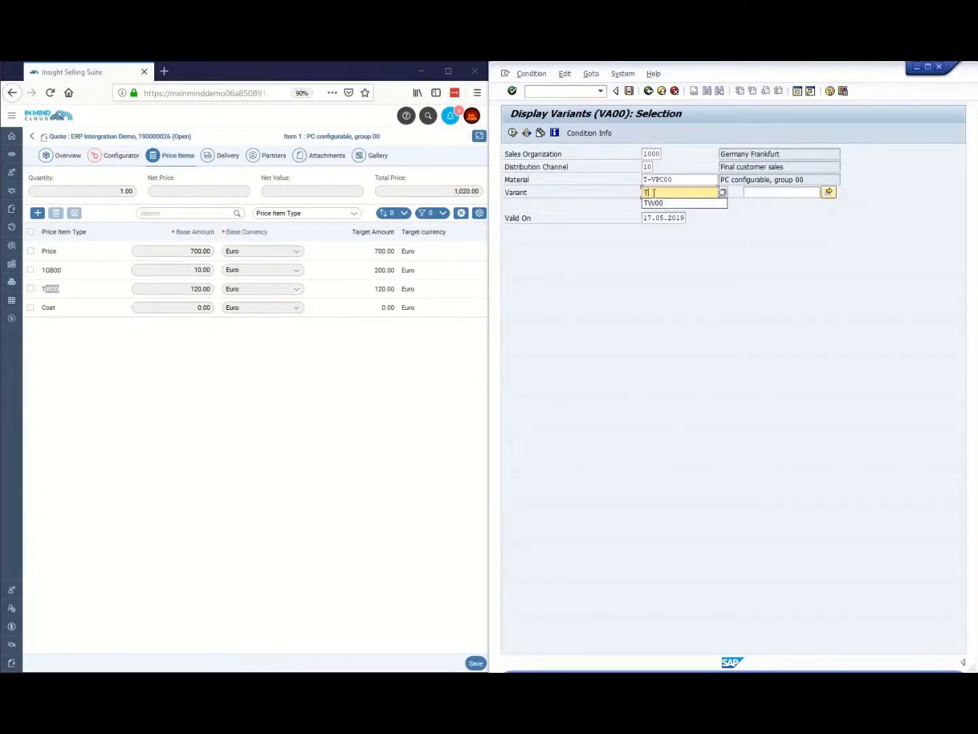
{"action": "type", "text": "W00"}
{"action": "key", "text": "Return"}
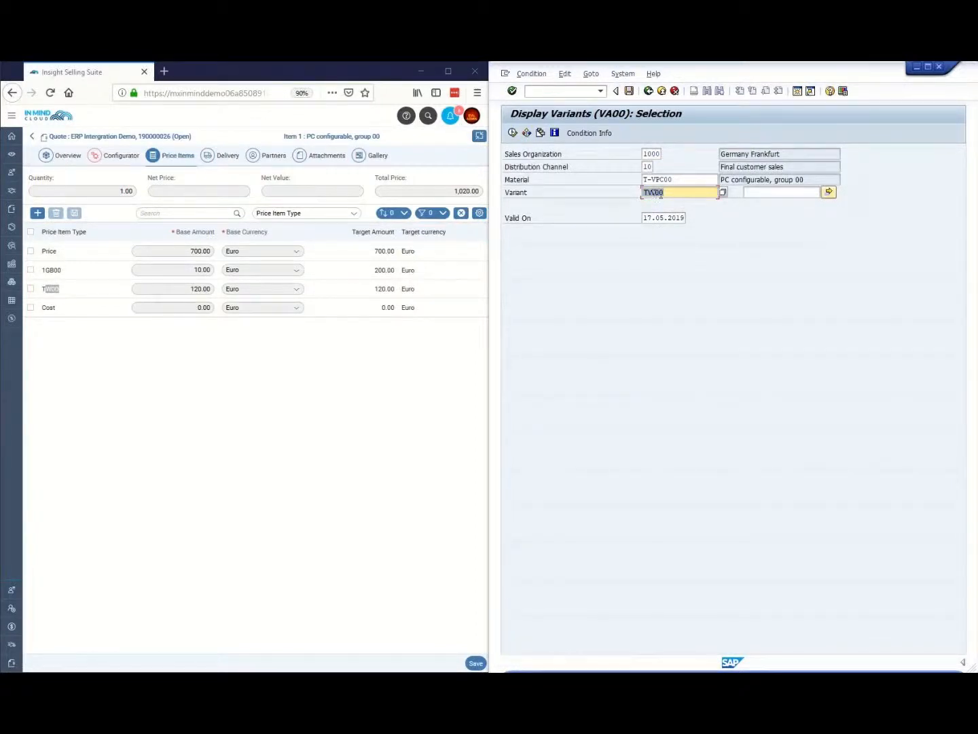
{"action": "key", "text": "F8"}
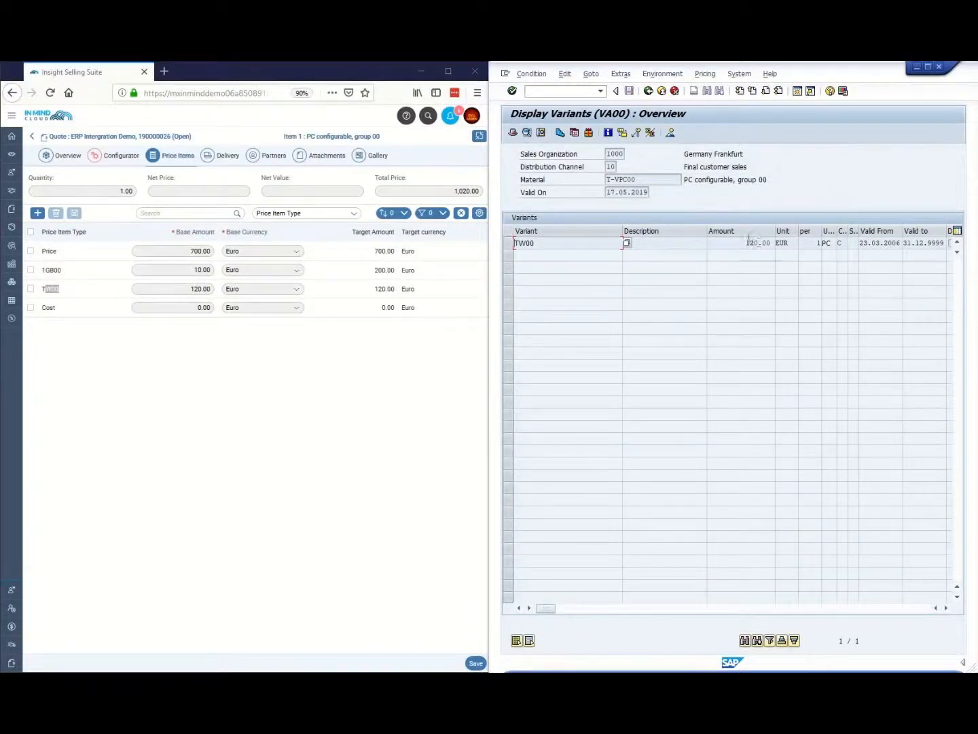
{"action": "left_click", "coordinate": [648, 90]}
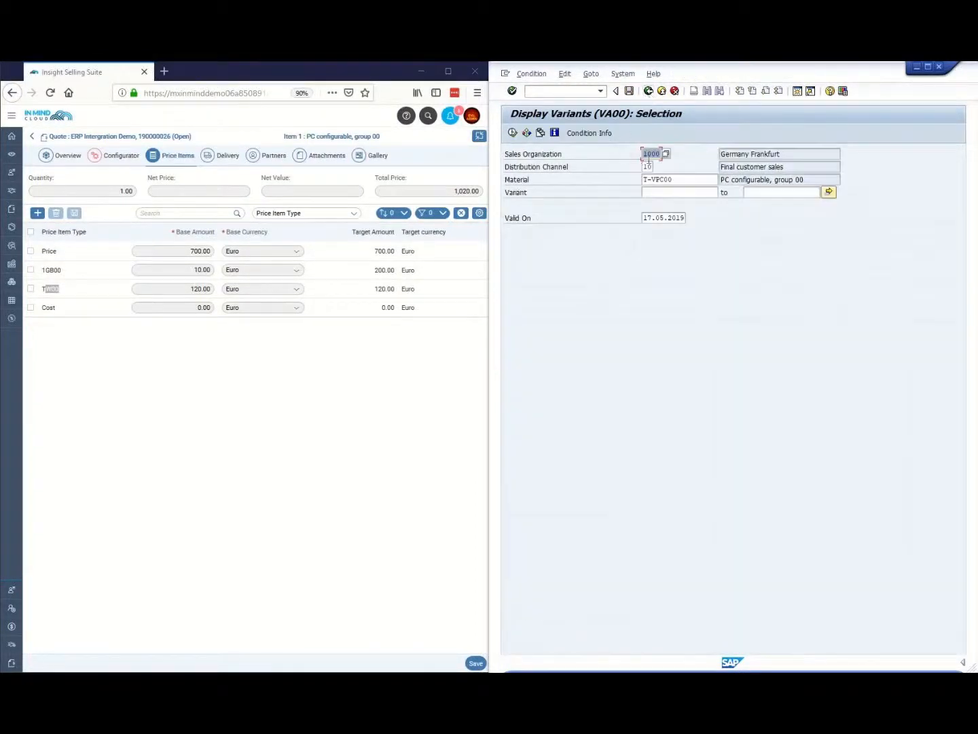
Display the VA00 condition record of variant 1GB00 for material T-VPC00
{"action": "left_click", "coordinate": [661, 192]}
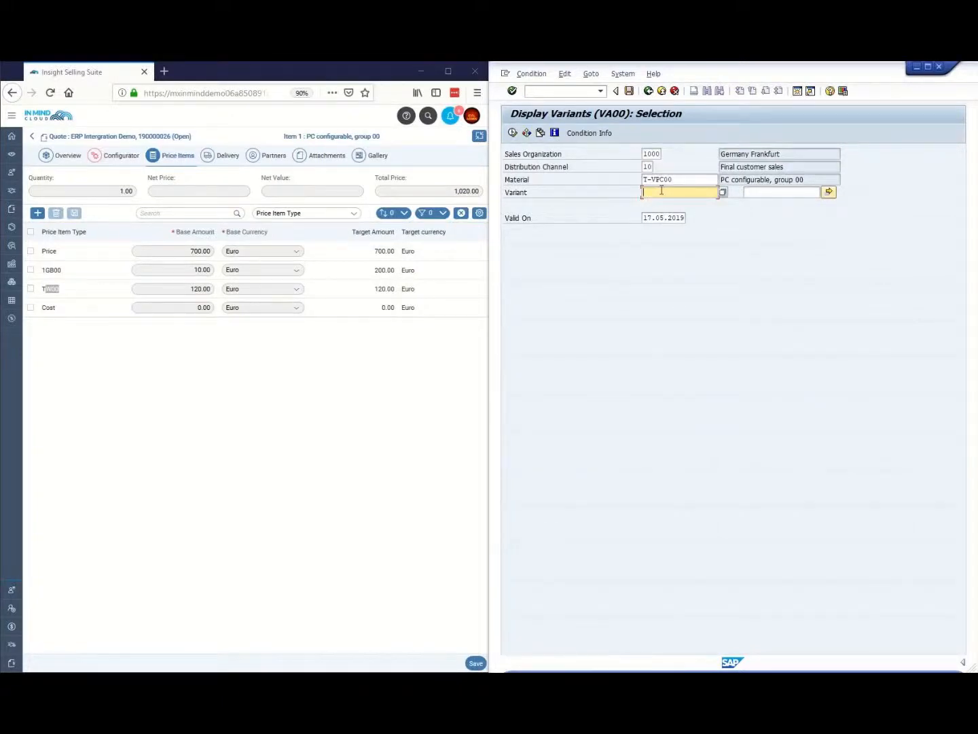
{"action": "type", "text": "1G"}
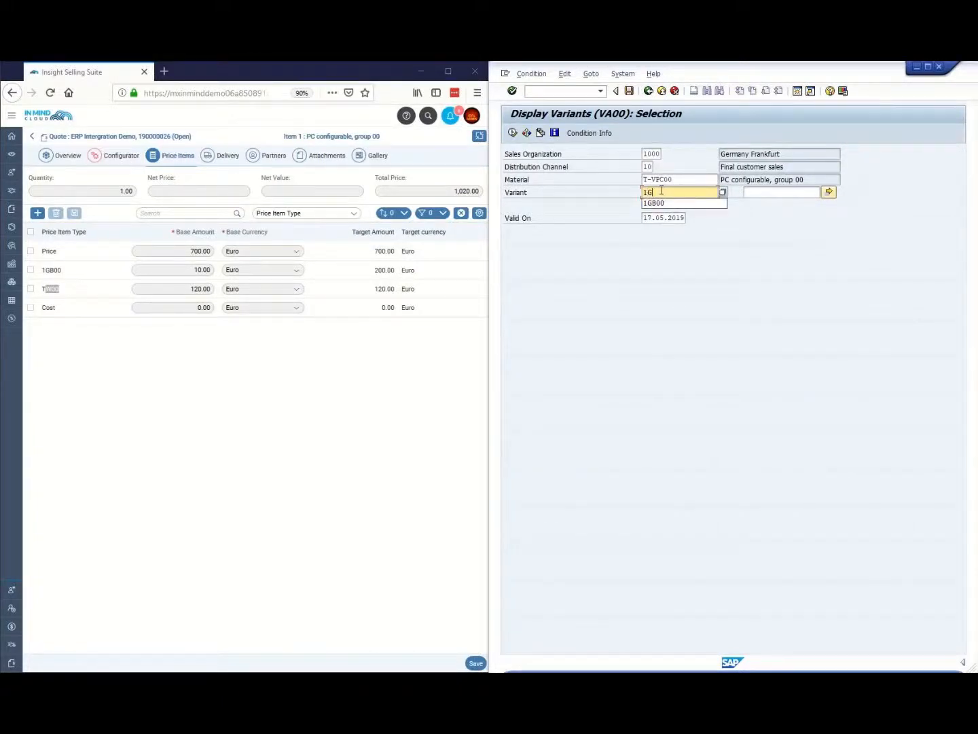
{"action": "type", "text": "B00"}
{"action": "double_click", "coordinate": [662, 191]}
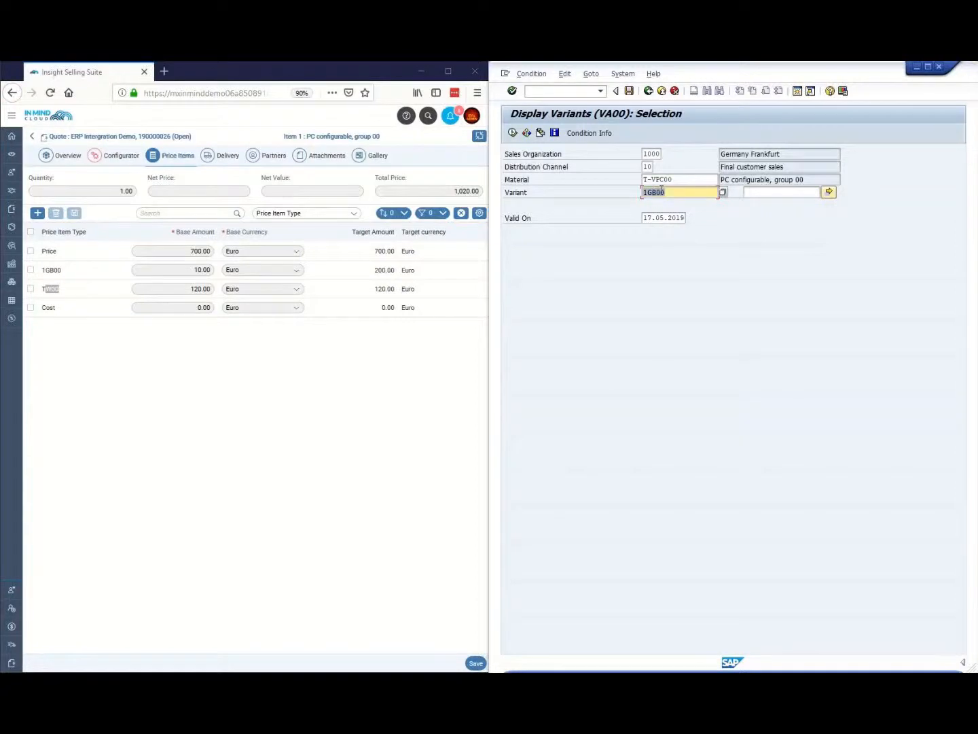
{"action": "left_click", "coordinate": [513, 132]}
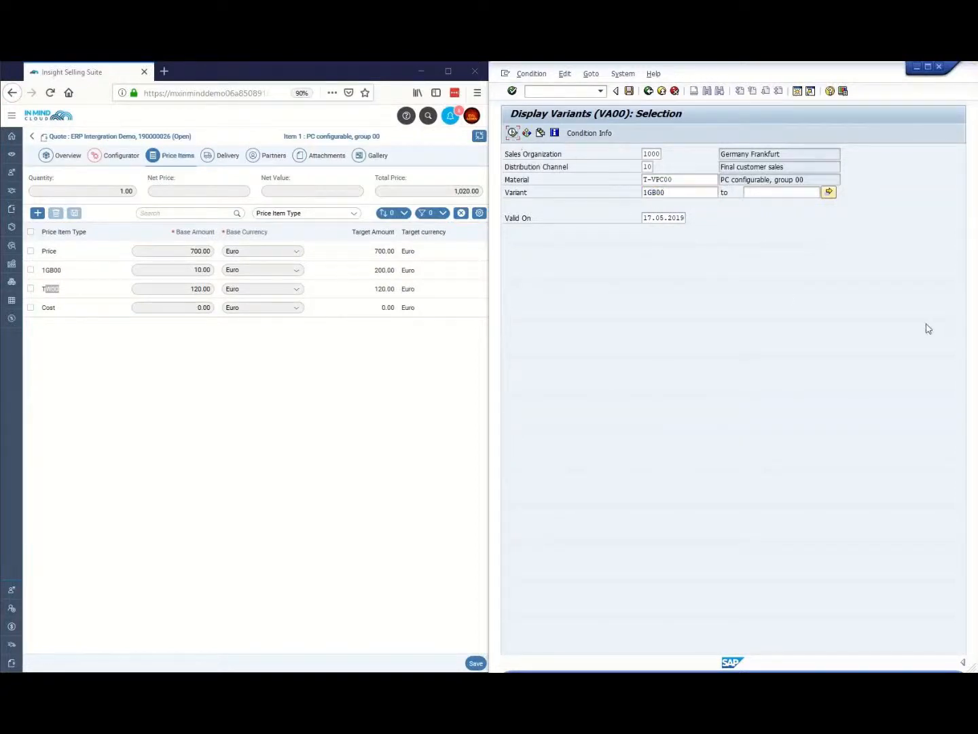
{"action": "left_click", "coordinate": [514, 132]}
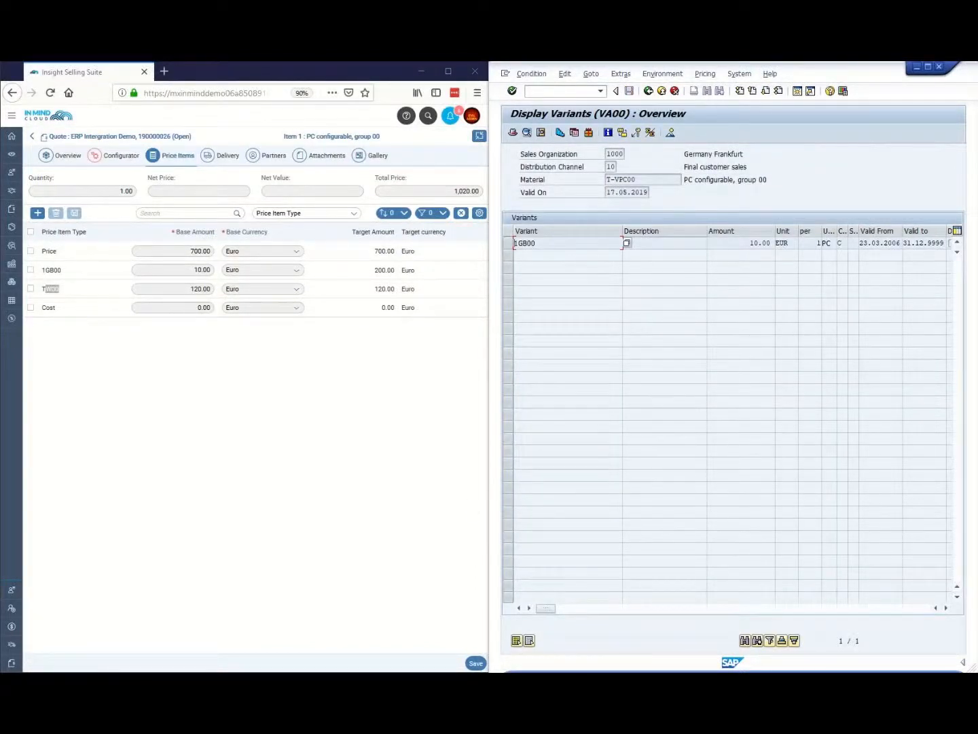
Show the quote item's configurator in the browser and start transaction cs03 in the SAP window for displaying a material BOM
{"action": "key", "text": "alt+Tab"}
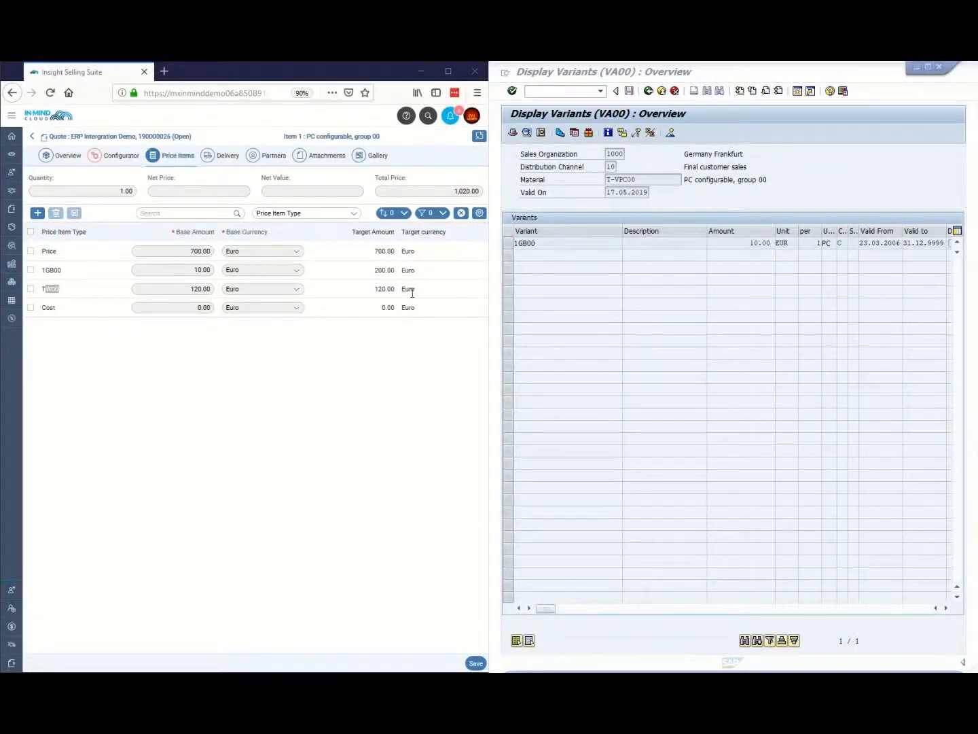
{"action": "left_click", "coordinate": [95, 162]}
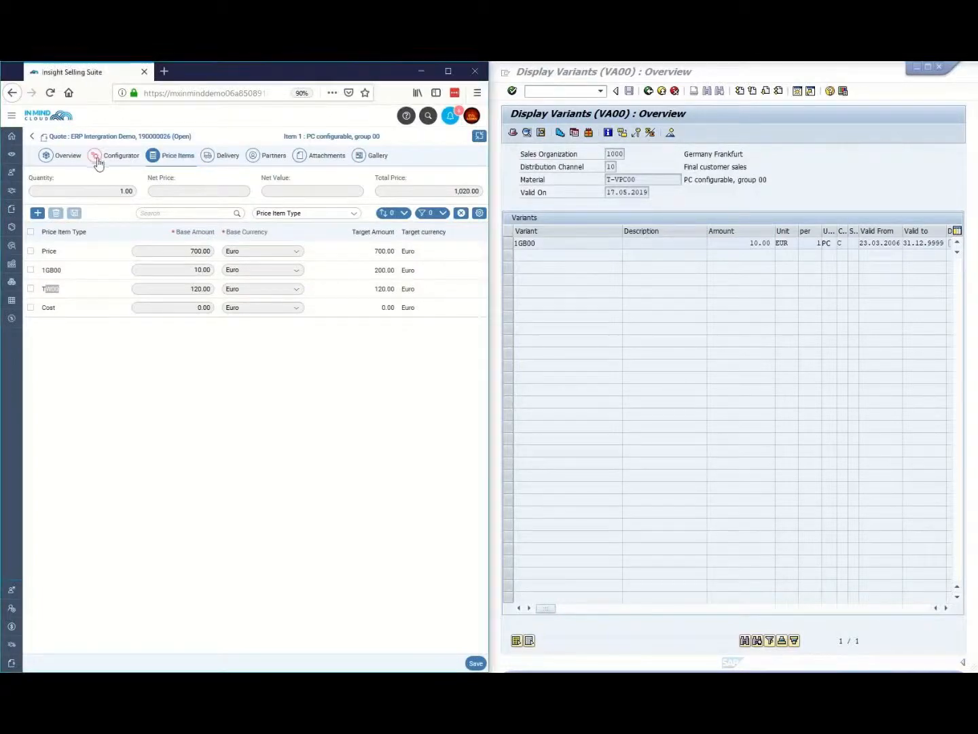
{"action": "left_click", "coordinate": [541, 93]}
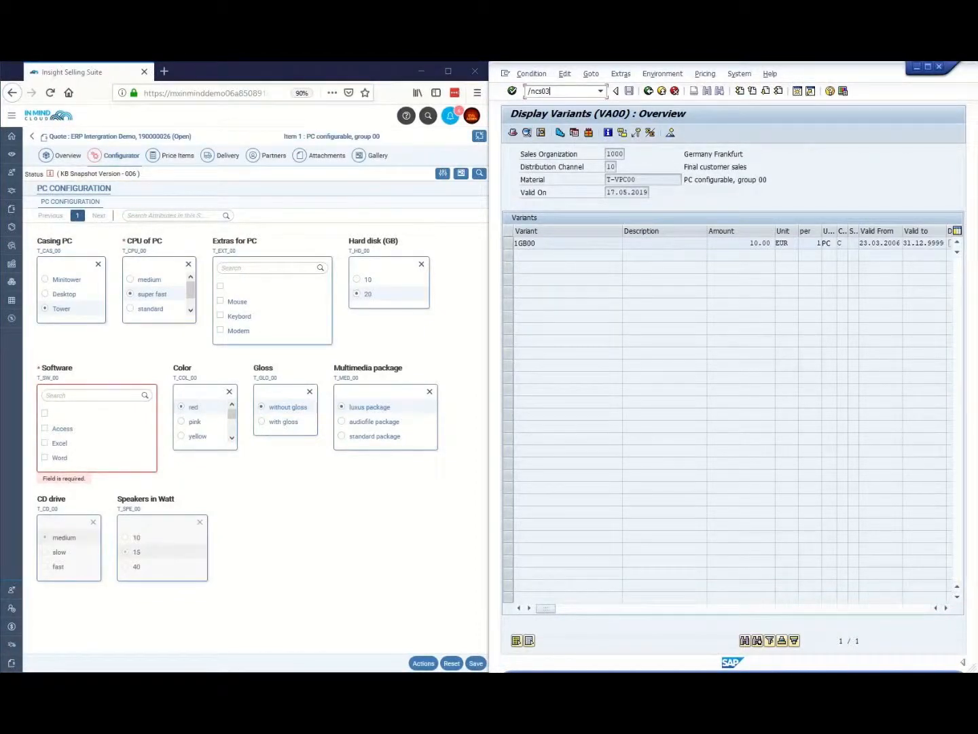
{"action": "key", "text": "Return"}
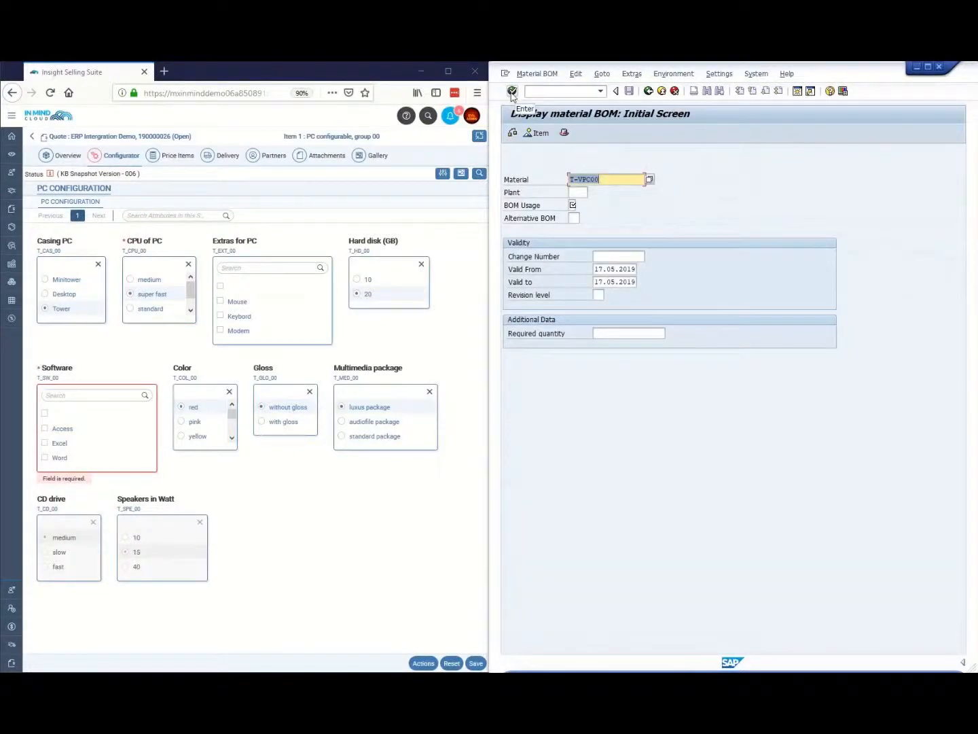
Display the BOM of material T-VPC00 for plant 1200 with BOM usage 1
{"action": "left_click", "coordinate": [583, 192]}
{"action": "type", "text": "1200"}
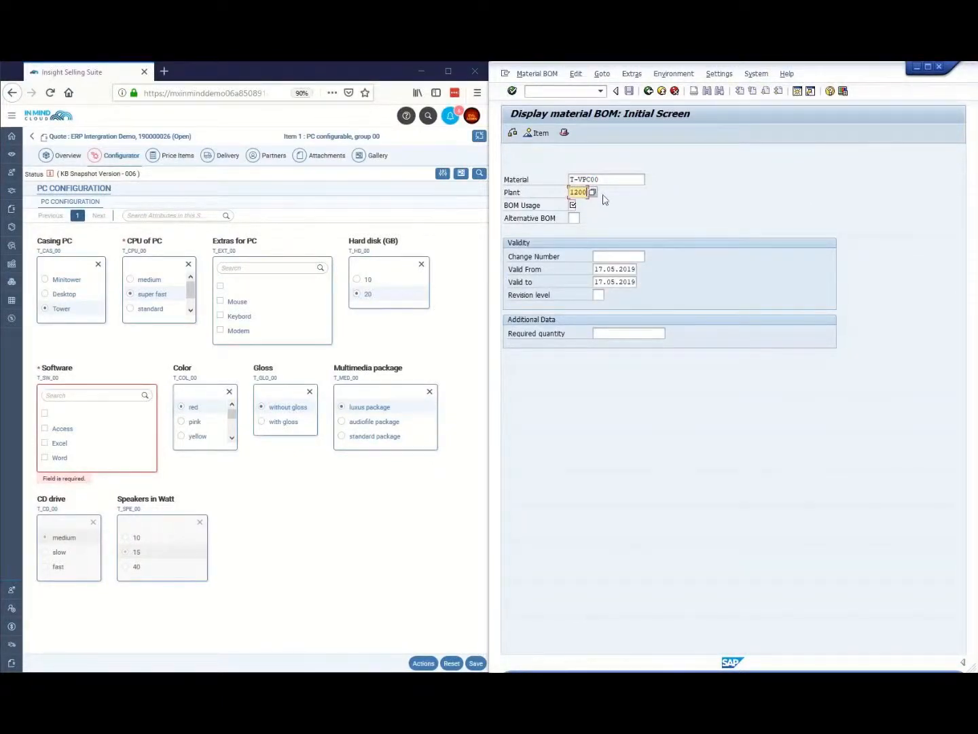
{"action": "key", "text": "Return"}
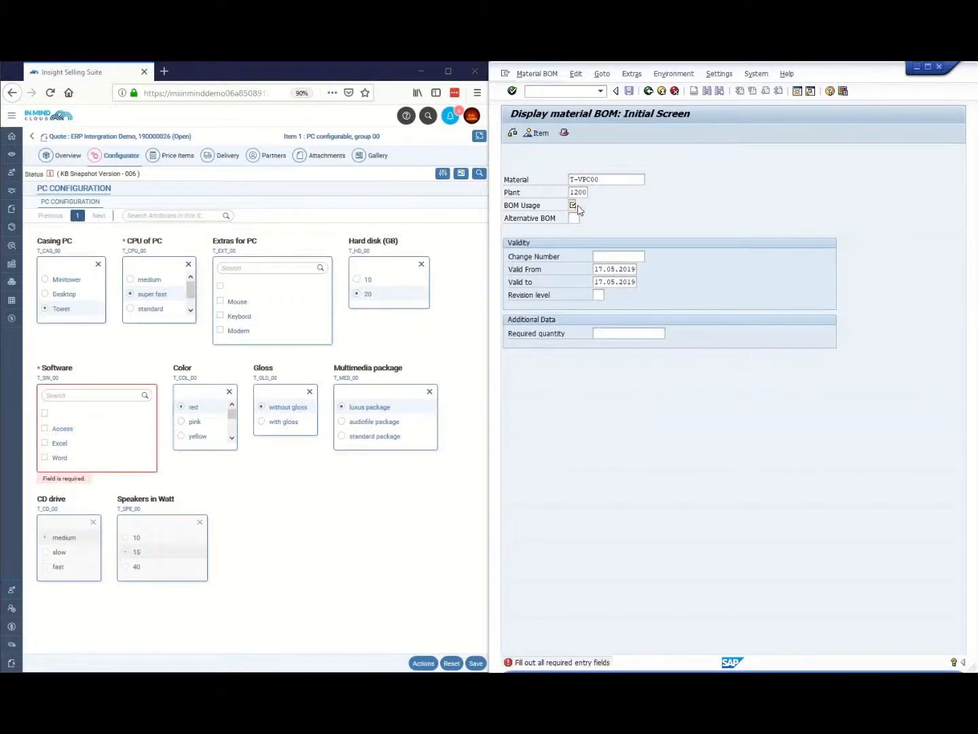
{"action": "left_click", "coordinate": [575, 206]}
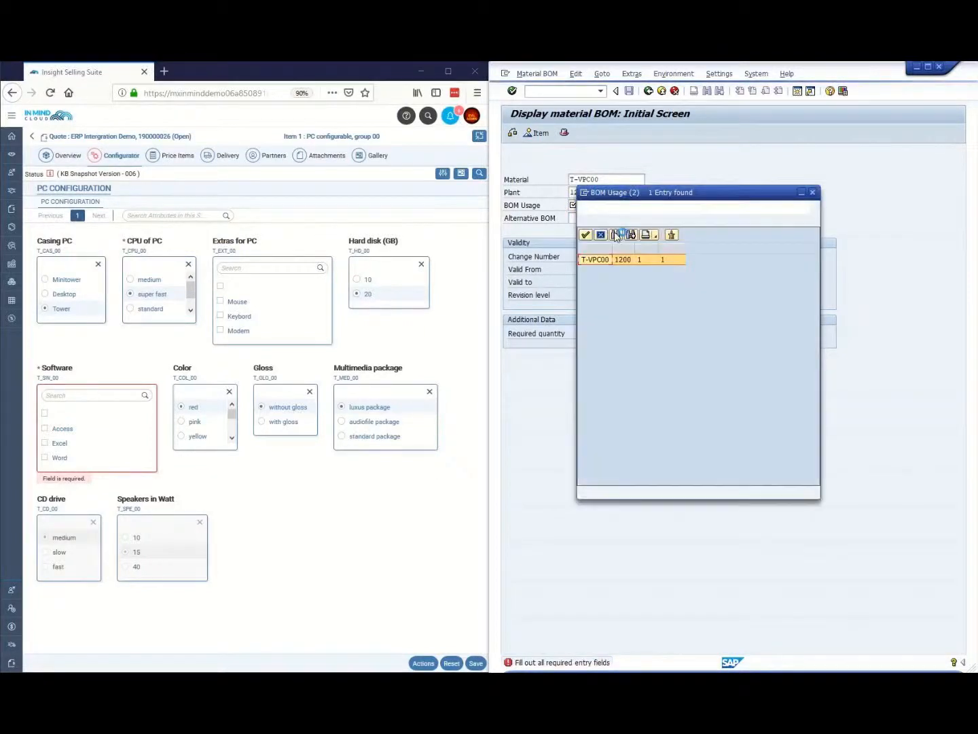
{"action": "double_click", "coordinate": [614, 259]}
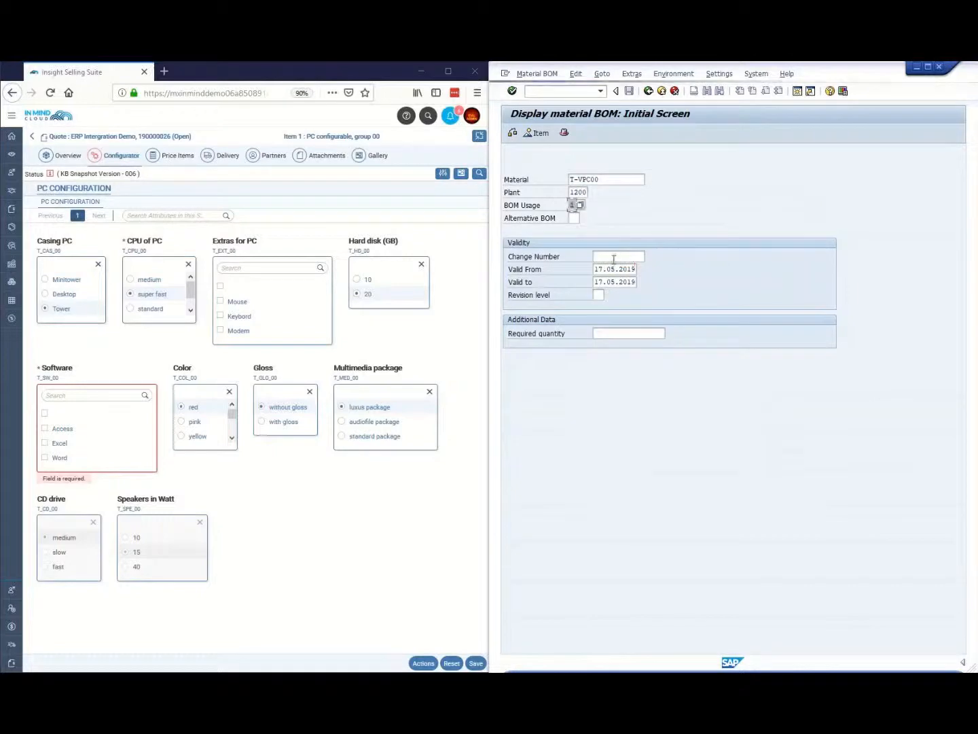
{"action": "key", "text": "Return"}
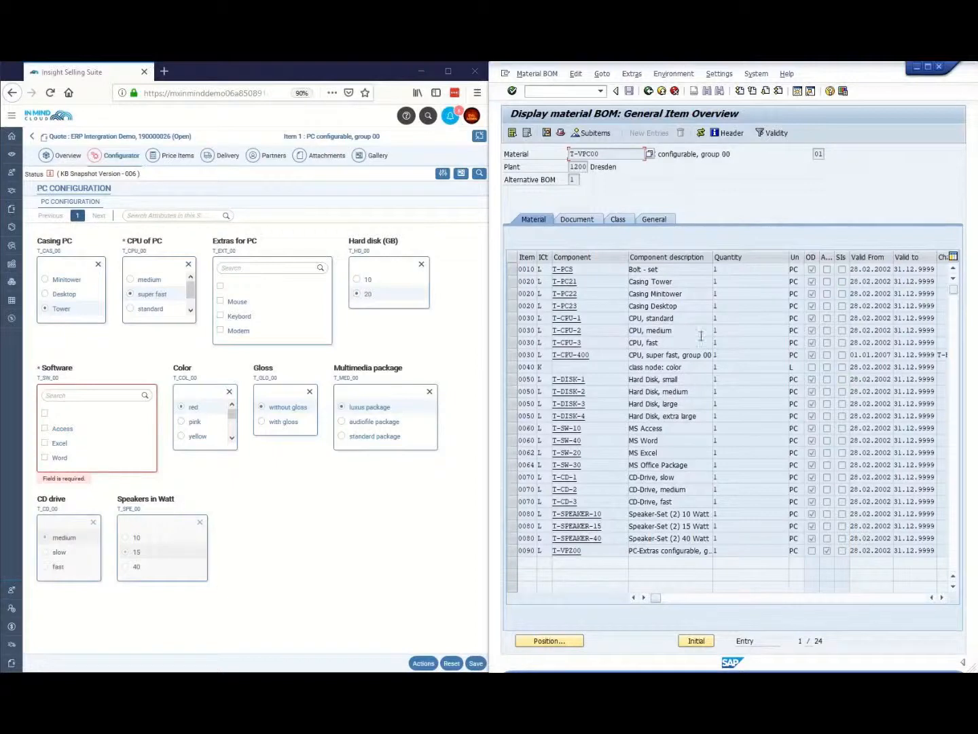
Examine the selection condition of BOM component T-CPU-3 and return to the item overview
{"action": "double_click", "coordinate": [813, 343]}
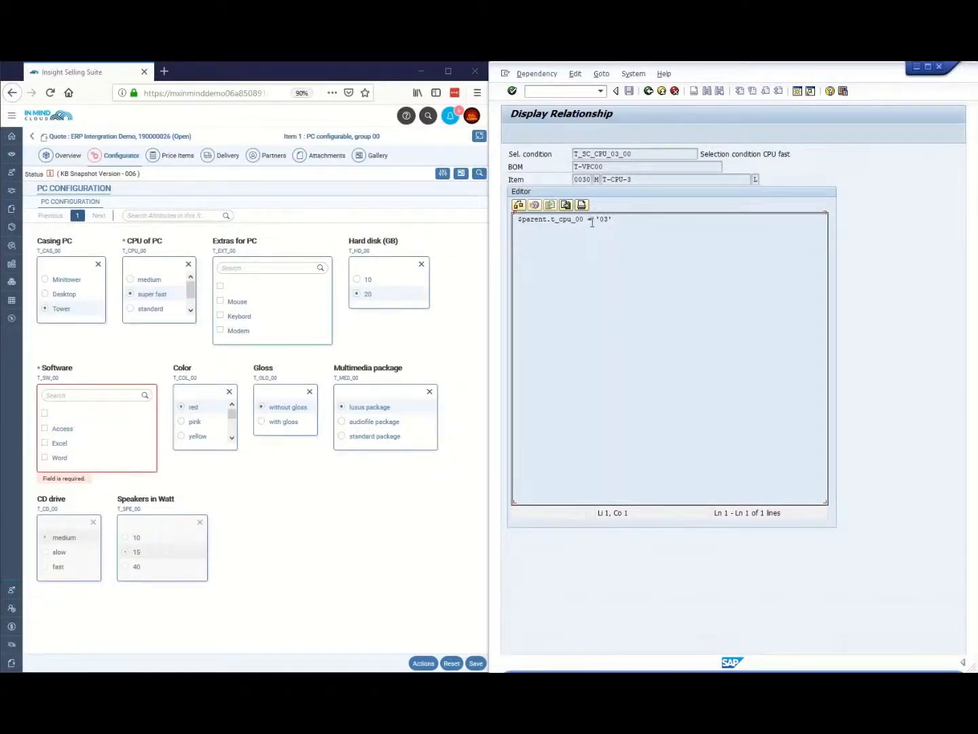
{"action": "left_click", "coordinate": [646, 91]}
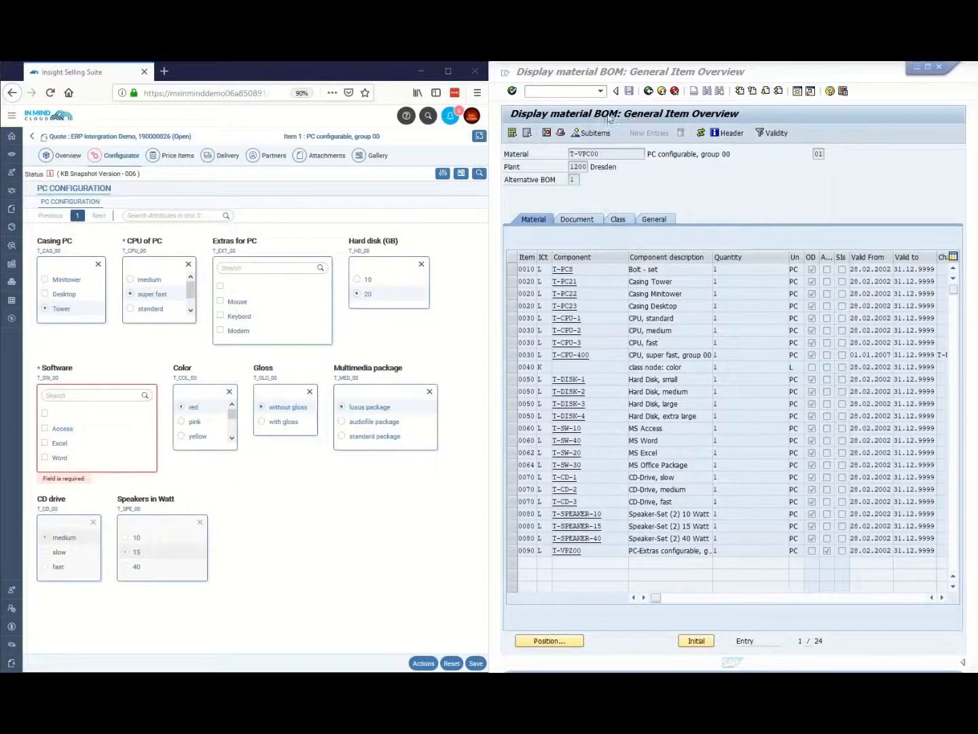
Display the routing of T-VPC00 for plant 1200 with transaction ca03 in a new SAP GUI window placed beside the browser
{"action": "left_click", "coordinate": [759, 75]}
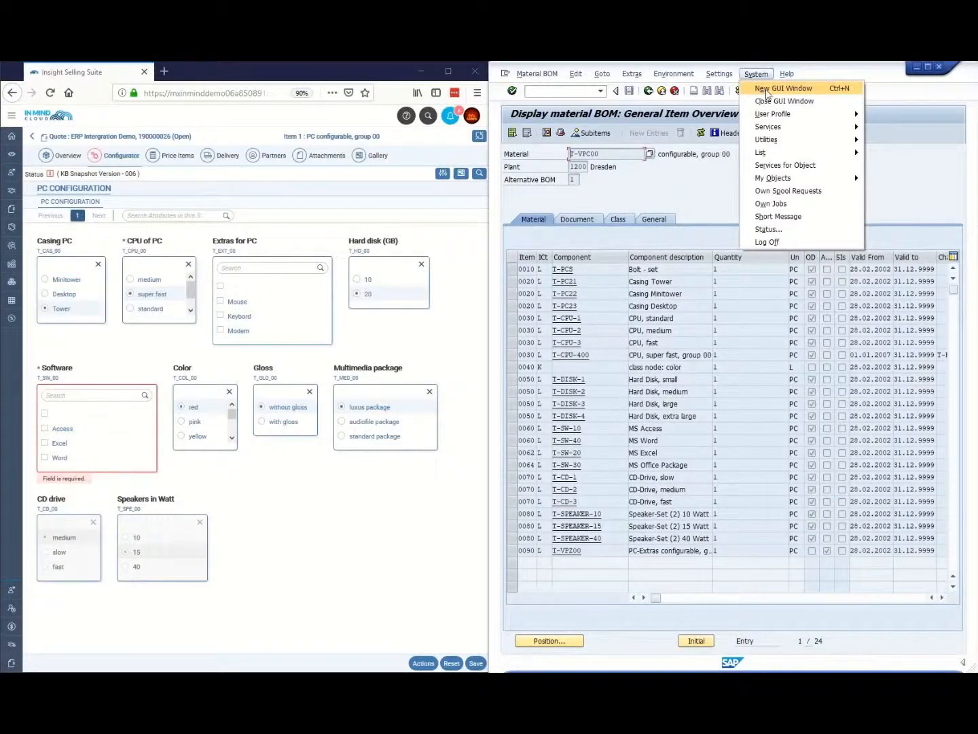
{"action": "left_click", "coordinate": [768, 90]}
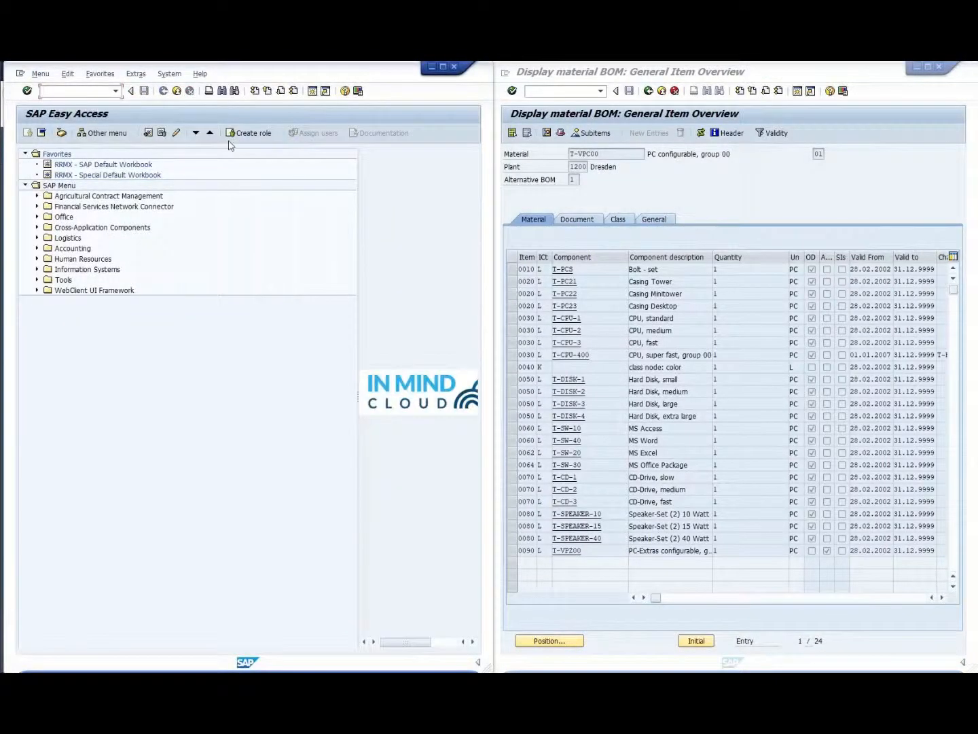
{"action": "type", "text": "ca03"}
{"action": "key", "text": "Return"}
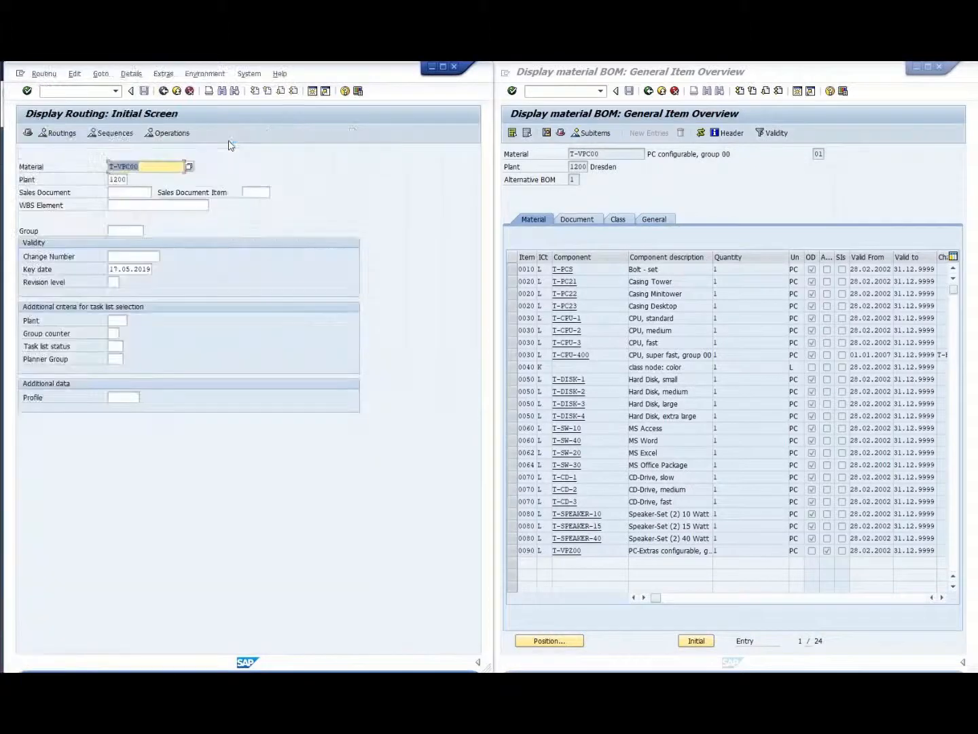
{"action": "key", "text": "super+Right"}
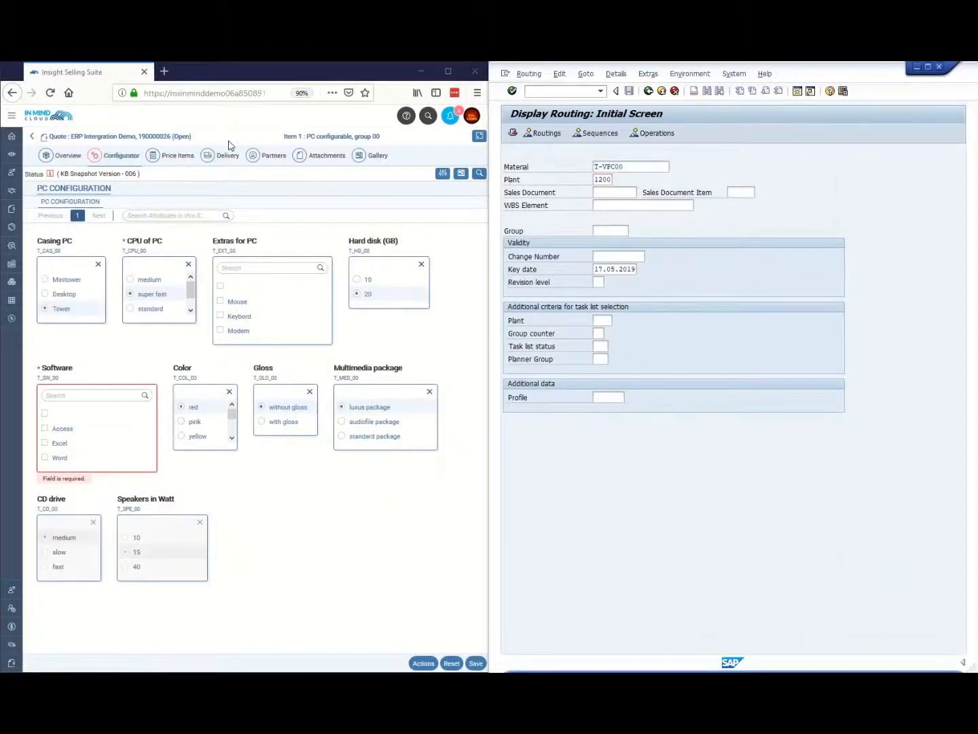
{"action": "key", "text": "Return"}
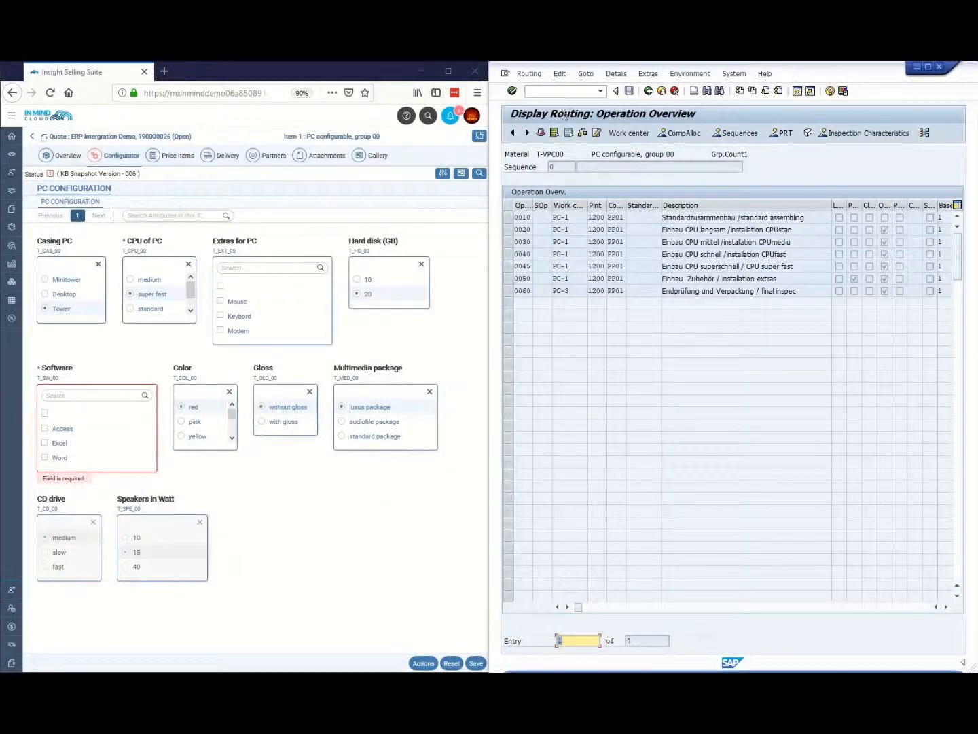
Maximize the routing window and open the selection condition assigned to operation 0045, the super-fast CPU installation
{"action": "left_click", "coordinate": [928, 66]}
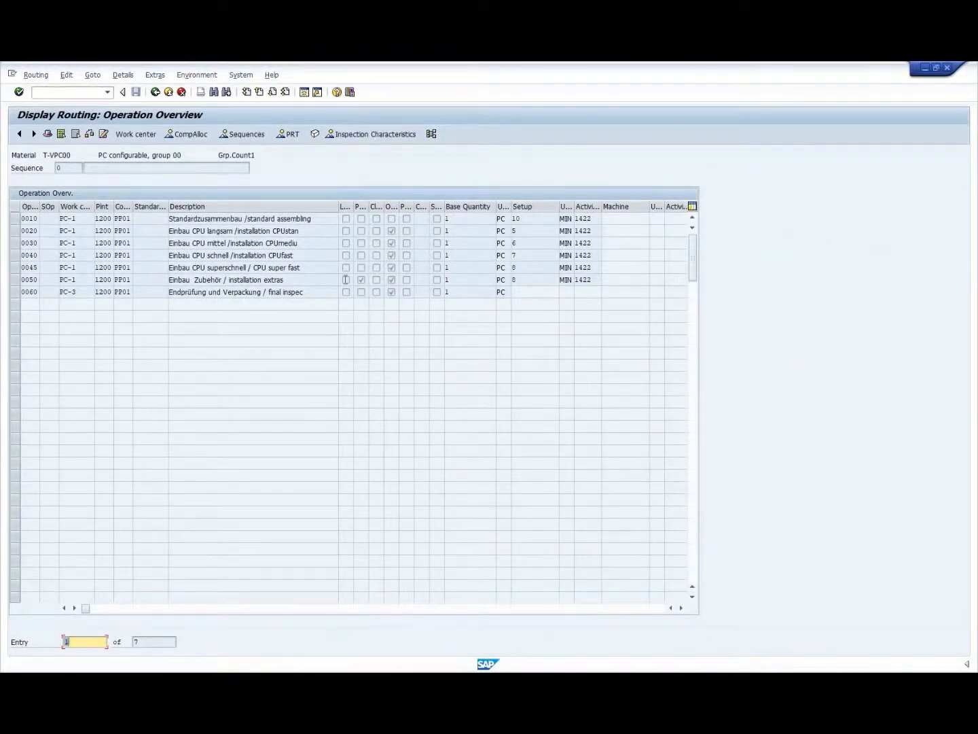
{"action": "left_click", "coordinate": [393, 267]}
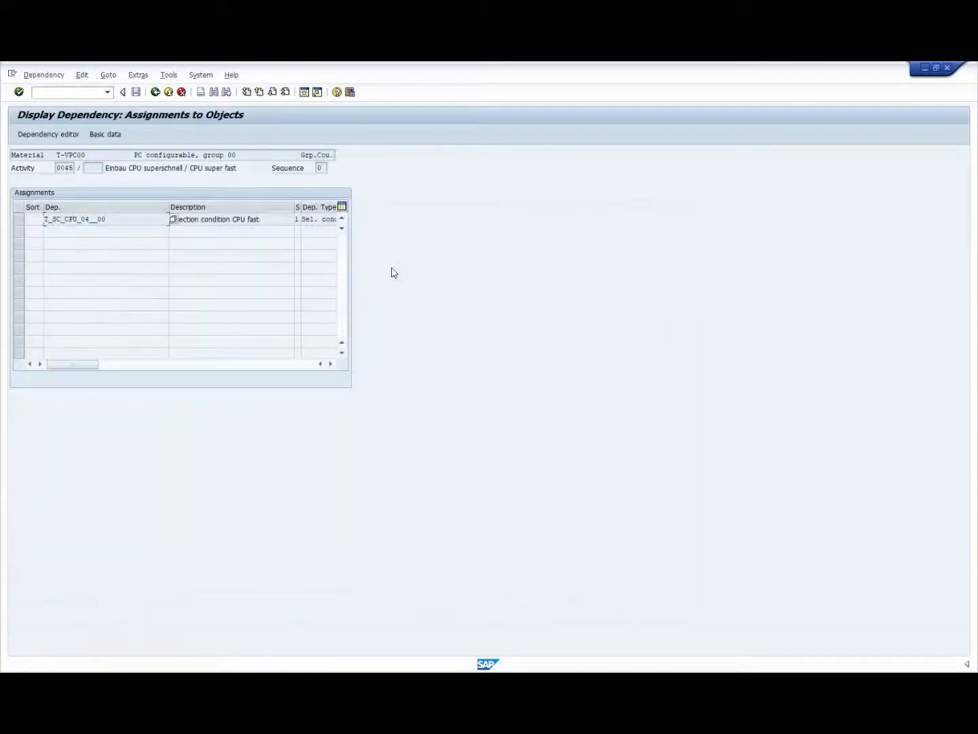
{"action": "double_click", "coordinate": [91, 220]}
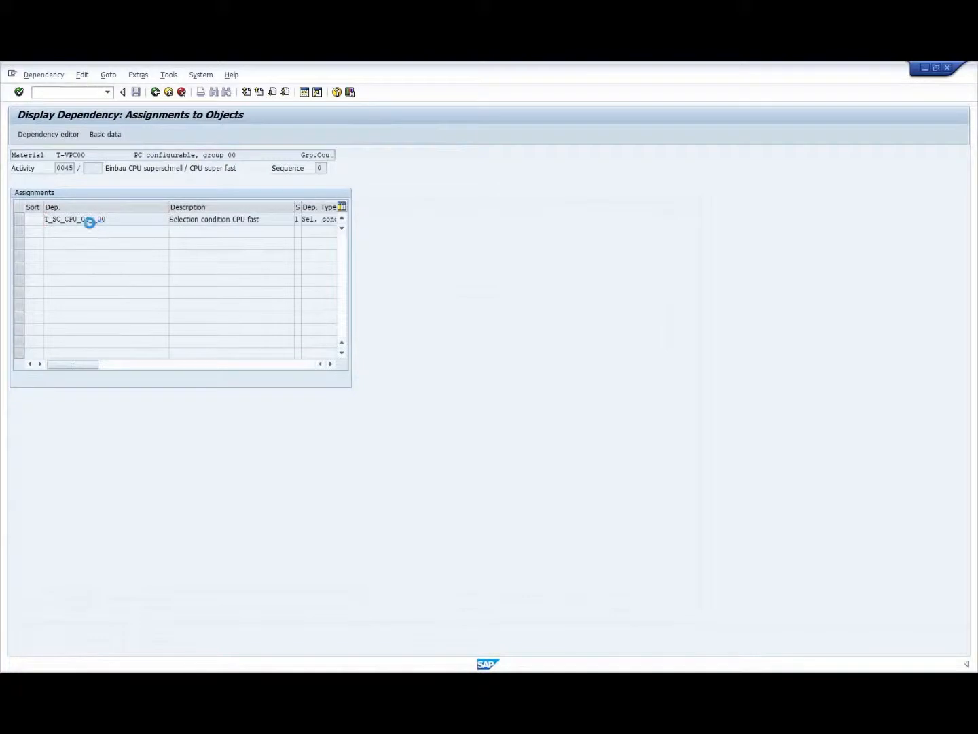
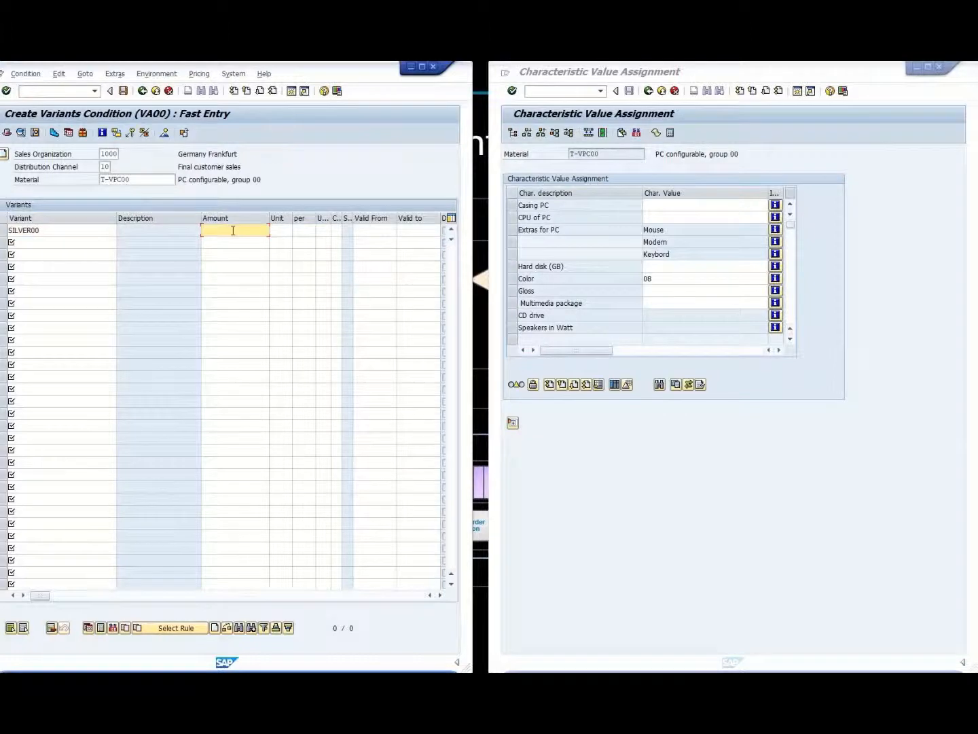
Price variant SILVER00 at 30 EUR with unit EA in the VA00 condition record and save it
{"action": "left_click", "coordinate": [283, 230]}
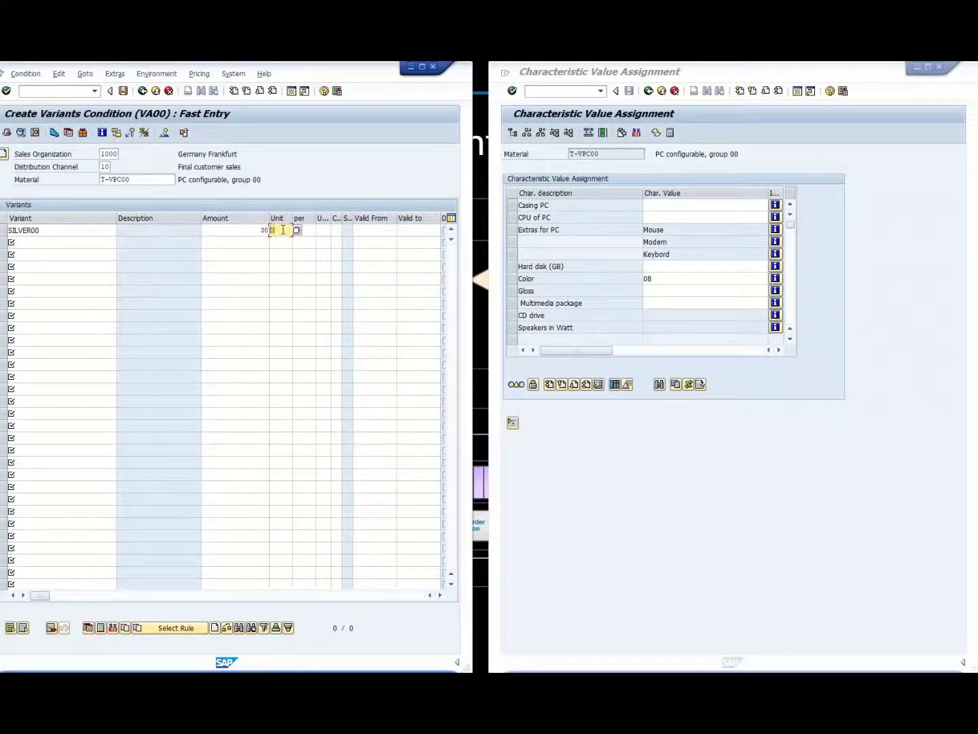
{"action": "type", "text": "EUR"}
{"action": "left_click", "coordinate": [323, 230]}
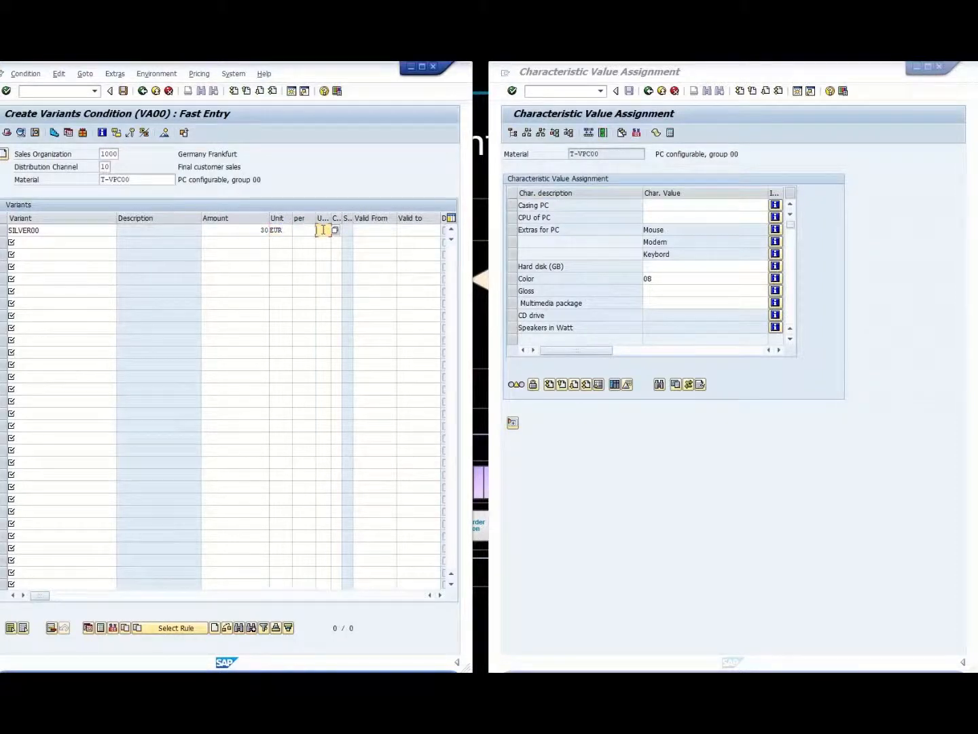
{"action": "type", "text": "EA"}
{"action": "key", "text": "Return"}
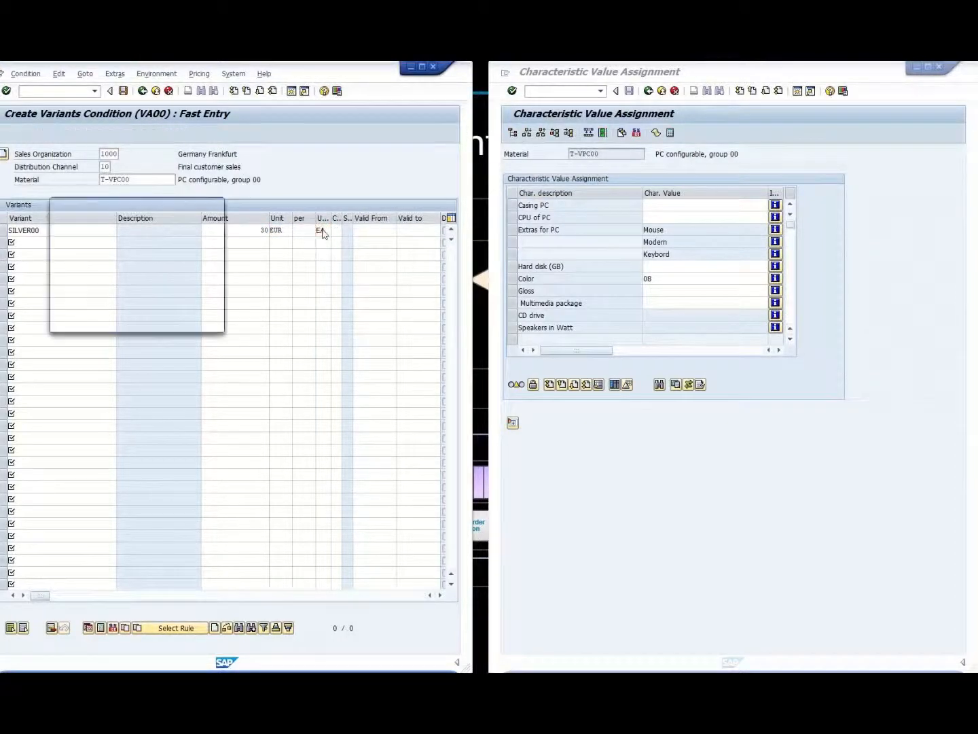
{"action": "left_click", "coordinate": [214, 321]}
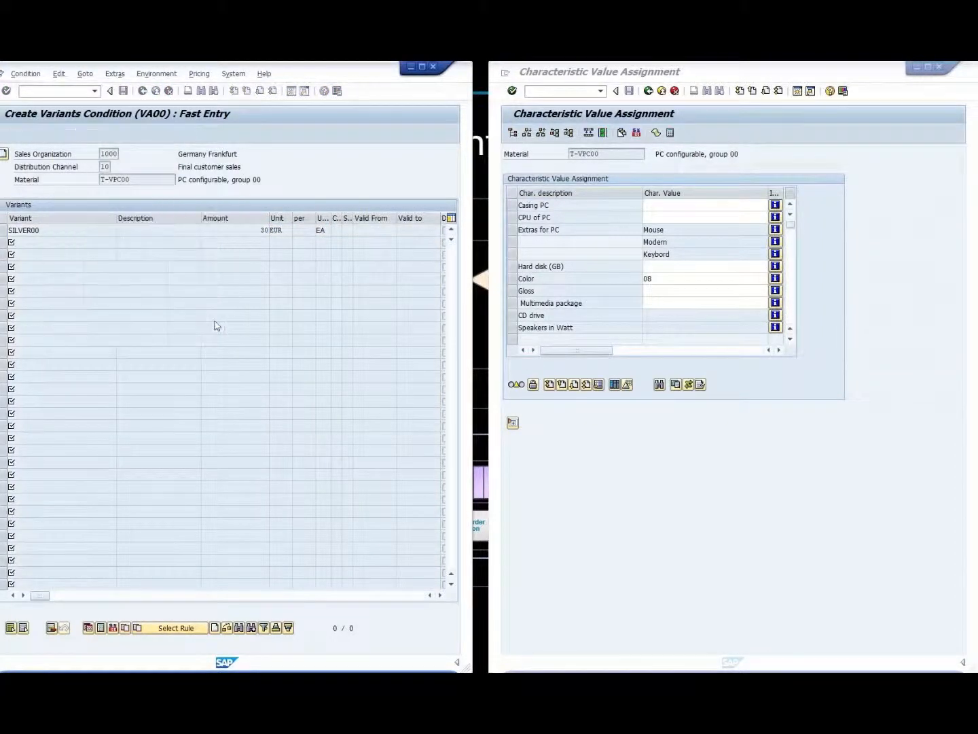
{"action": "left_click", "coordinate": [123, 91]}
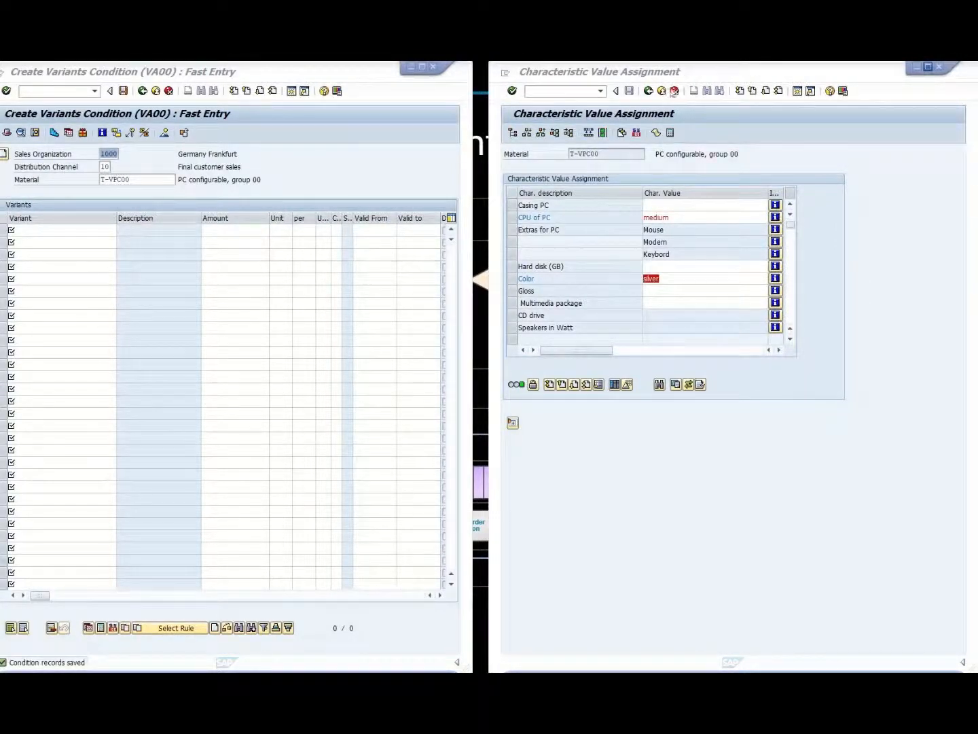
Exit the configuration simulation and create runtime version 007 for knowledge base object TVPC00
{"action": "left_click", "coordinate": [664, 92]}
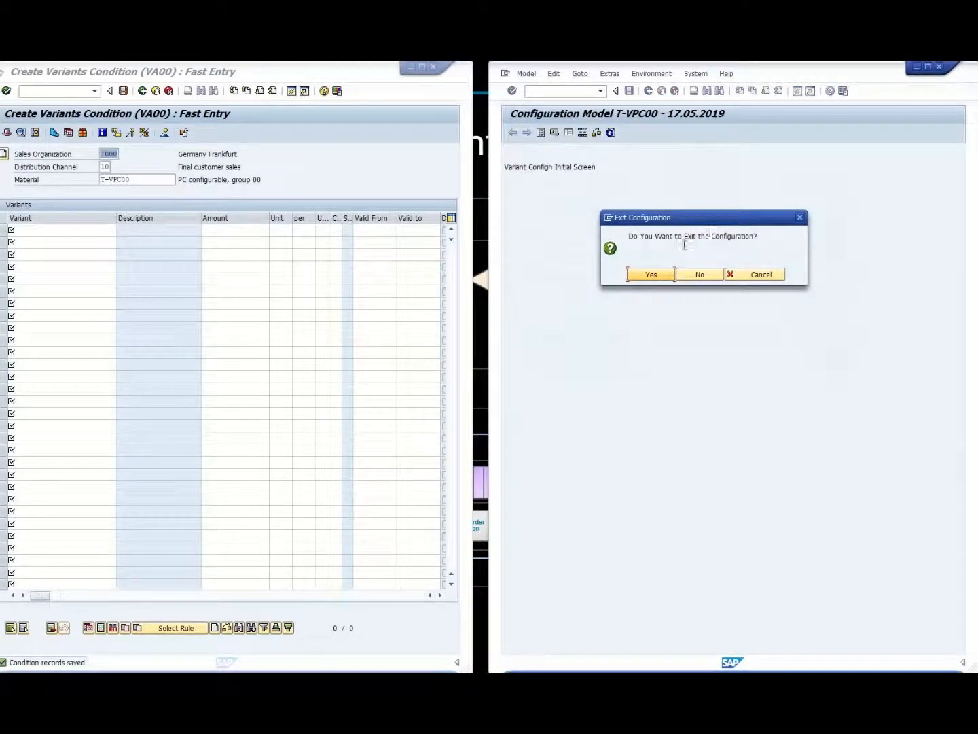
{"action": "left_click", "coordinate": [651, 275]}
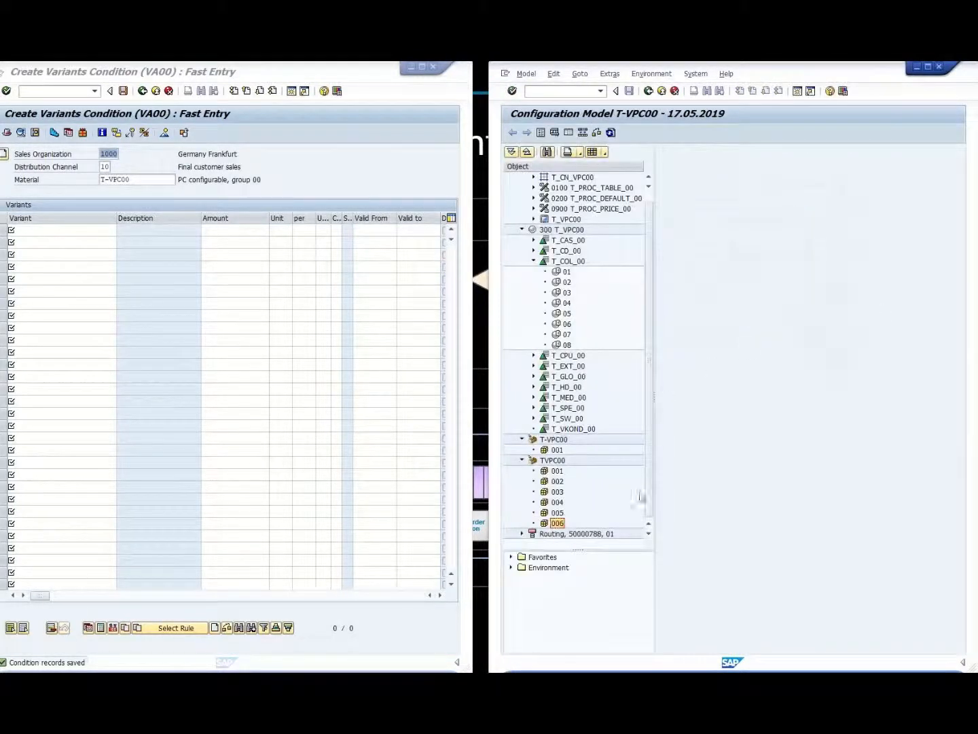
{"action": "right_click", "coordinate": [556, 461]}
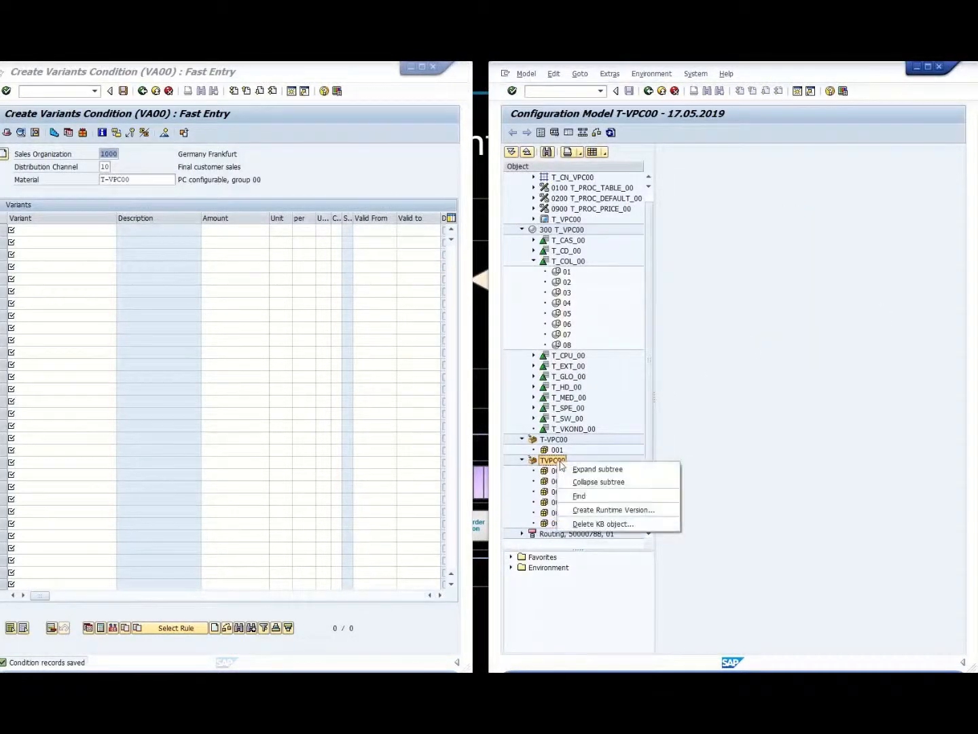
{"action": "left_click", "coordinate": [613, 509]}
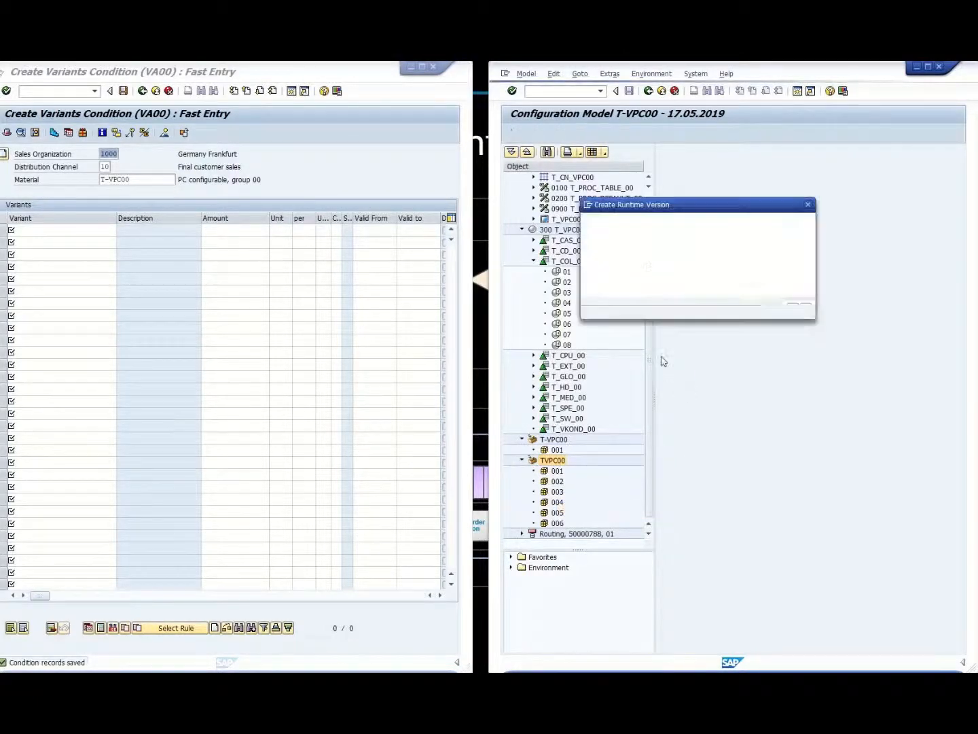
{"action": "type", "text": "007"}
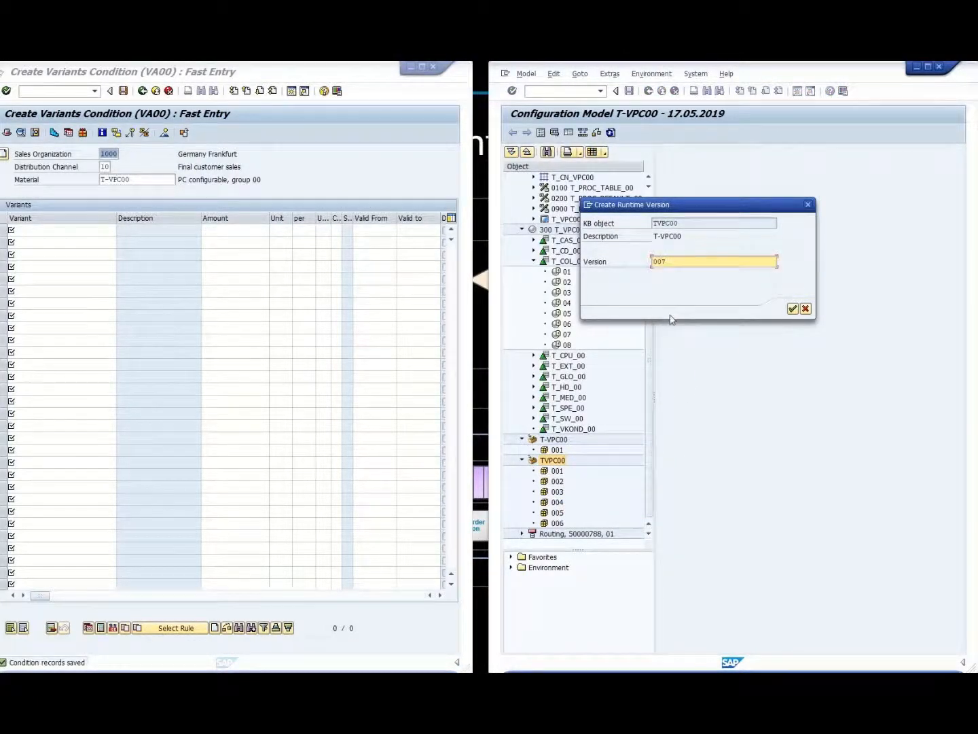
{"action": "left_click", "coordinate": [794, 310]}
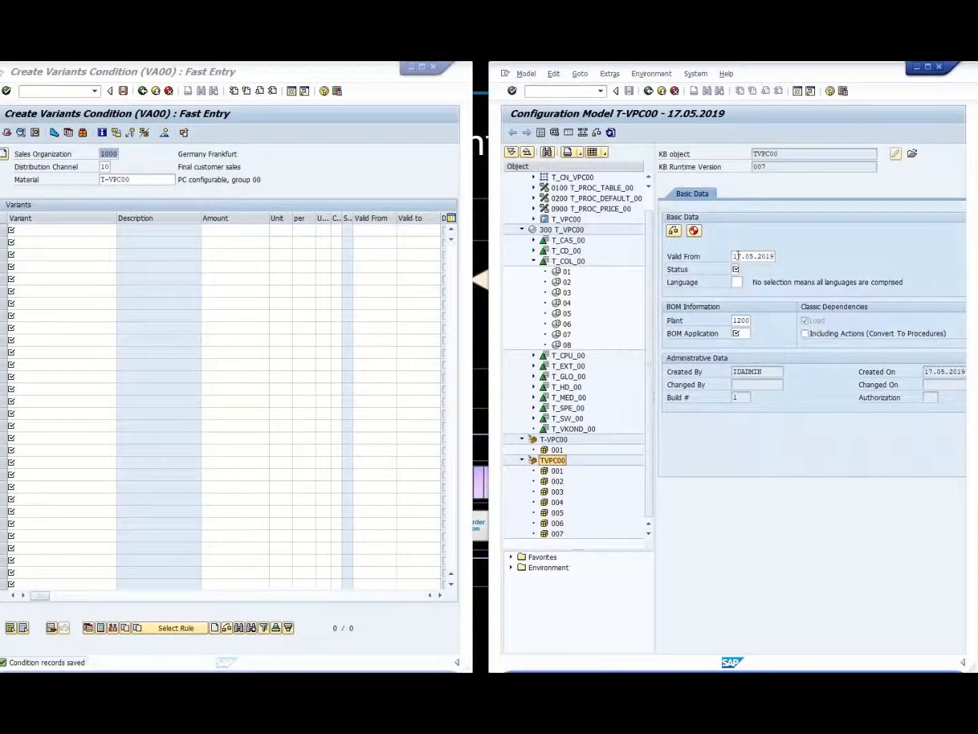
Set runtime version 007 to status 1 and BOM application INST, then generate and save it
{"action": "left_click", "coordinate": [735, 271]}
{"action": "left_click", "coordinate": [741, 333]}
{"action": "left_click", "coordinate": [755, 334]}
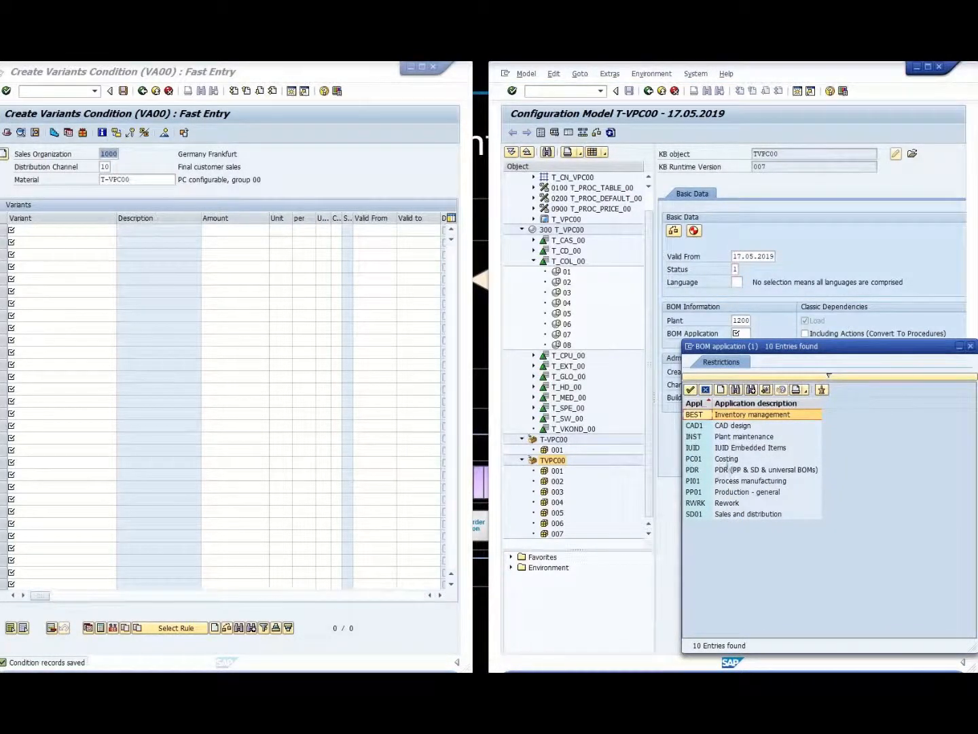
{"action": "double_click", "coordinate": [726, 437]}
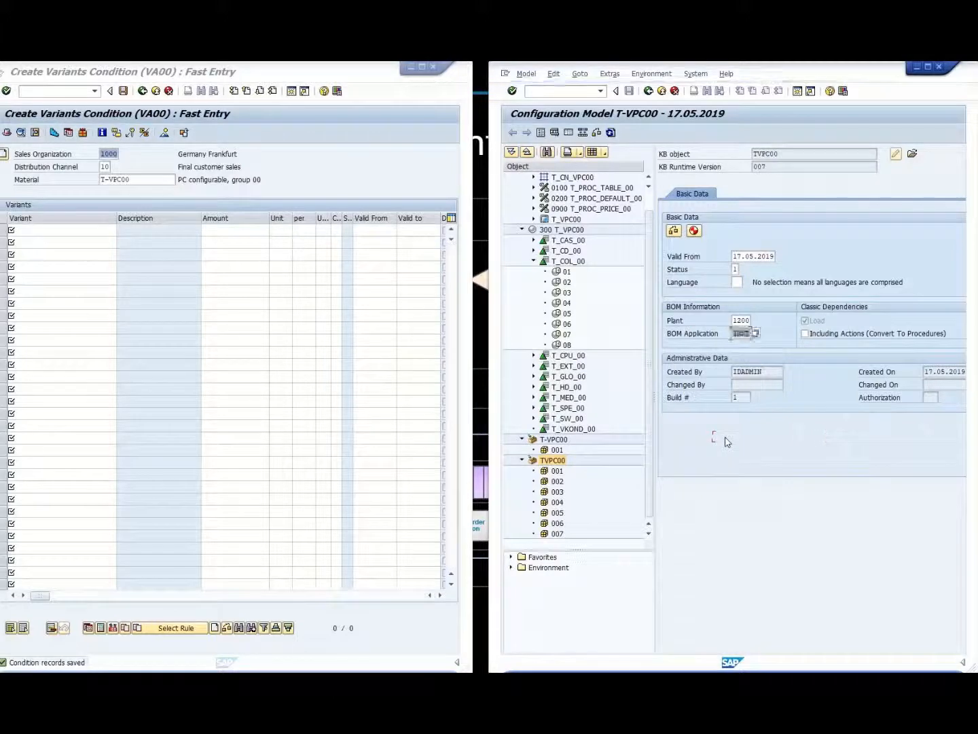
{"action": "left_click", "coordinate": [694, 231]}
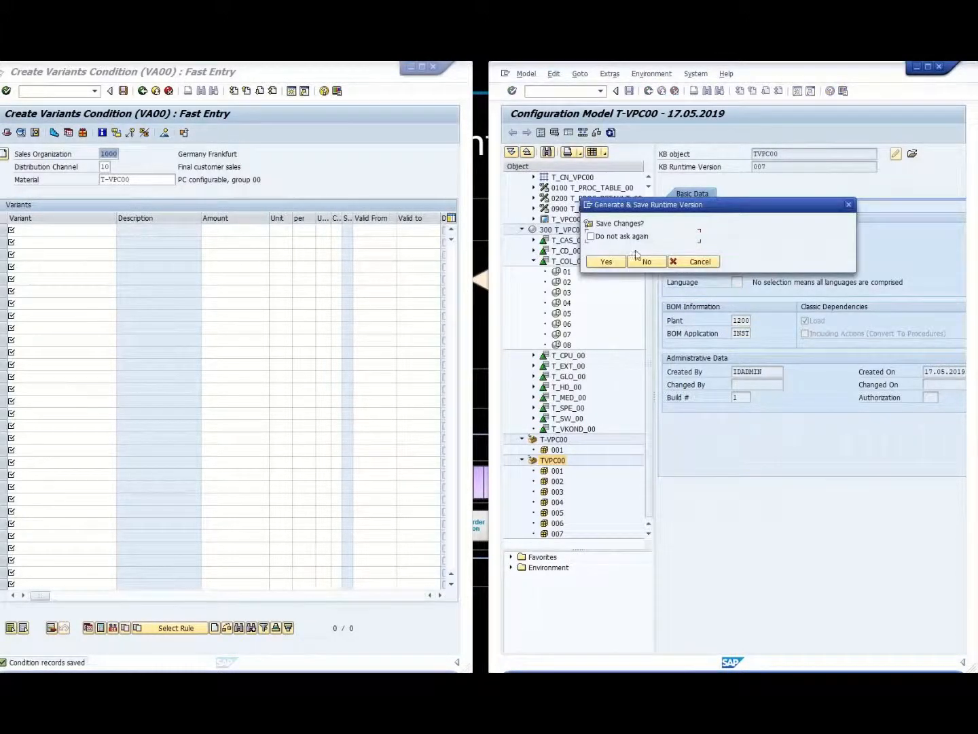
{"action": "left_click", "coordinate": [622, 262]}
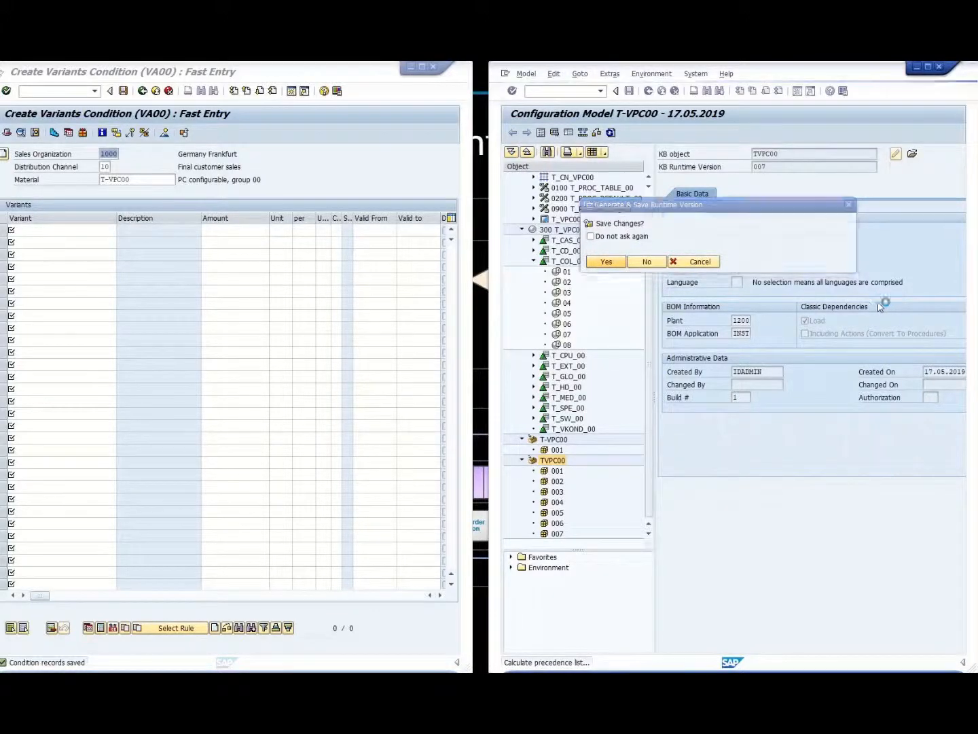
Replace the variant condition transaction with se37 and open the test screen of function module ECC_SCE_REQUEST
{"action": "left_click", "coordinate": [48, 92]}
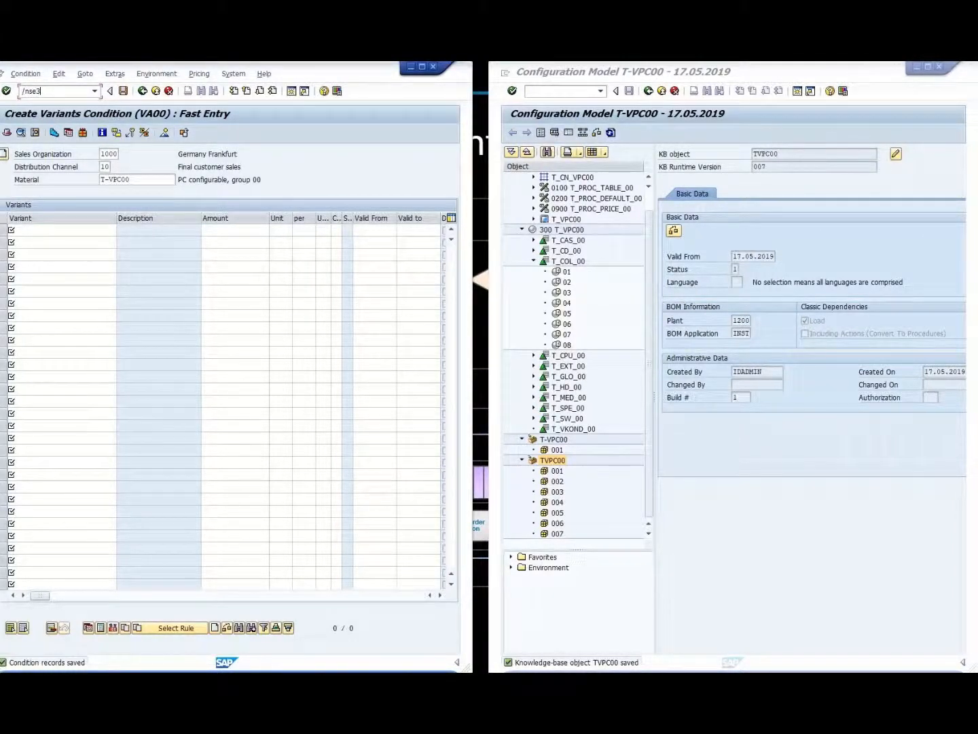
{"action": "type", "text": "/nse37"}
{"action": "key", "text": "Return"}
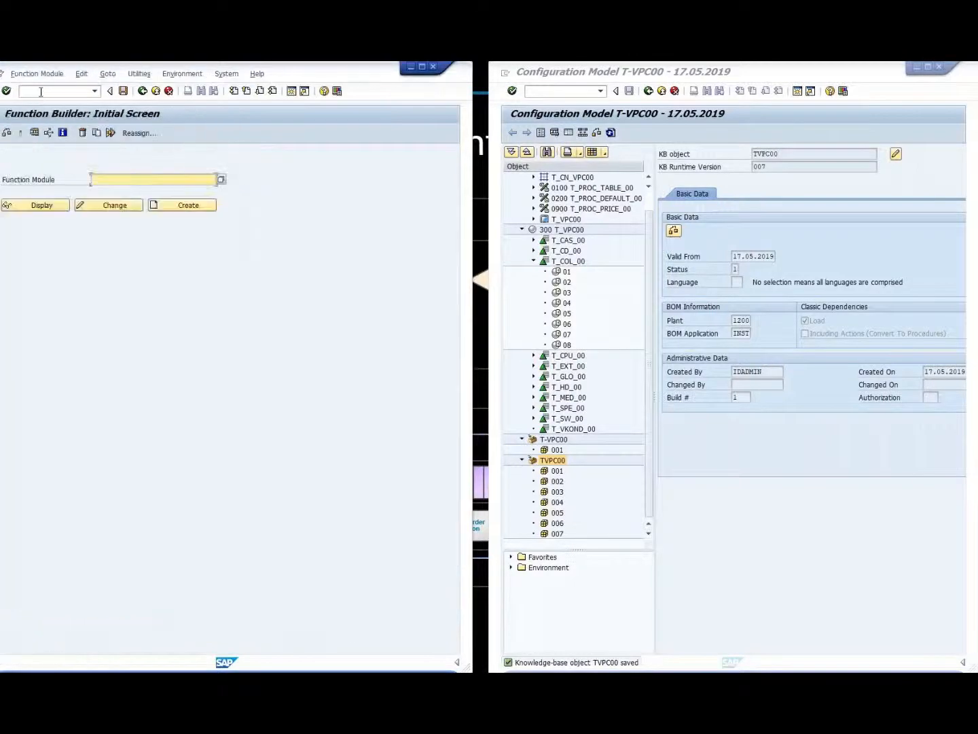
{"action": "type", "text": "e"}
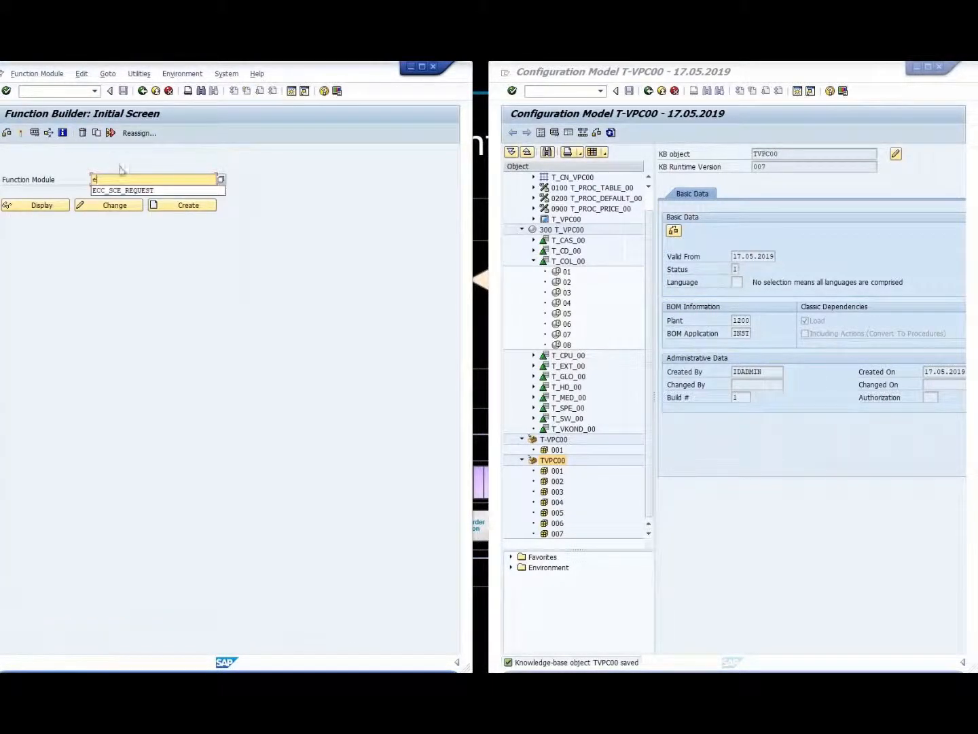
{"action": "left_click", "coordinate": [175, 192]}
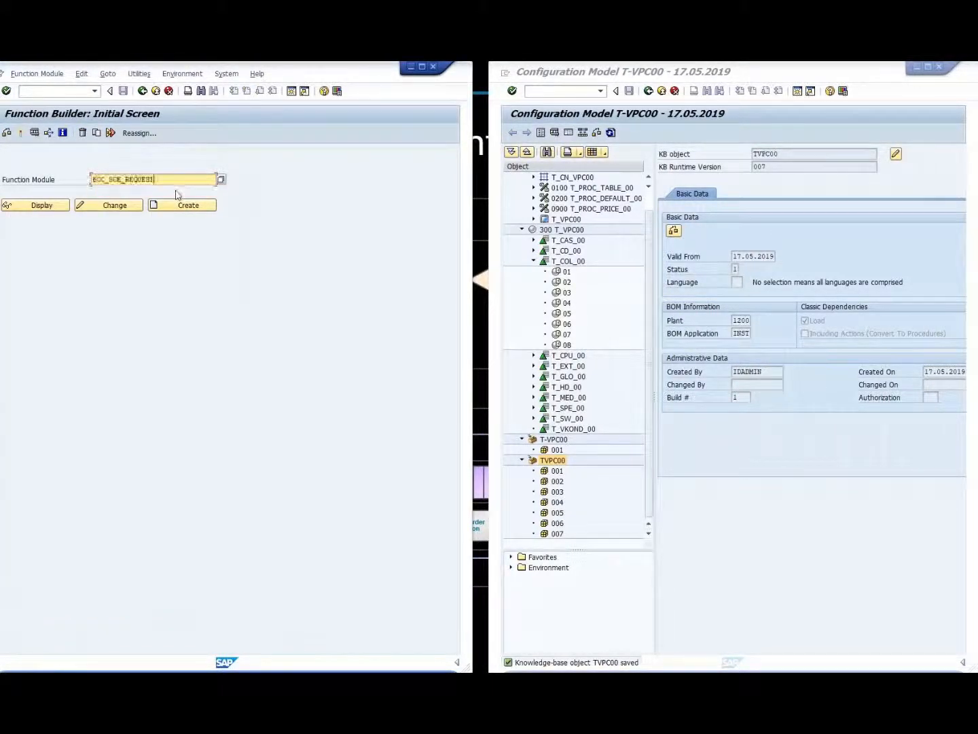
{"action": "left_click", "coordinate": [41, 206]}
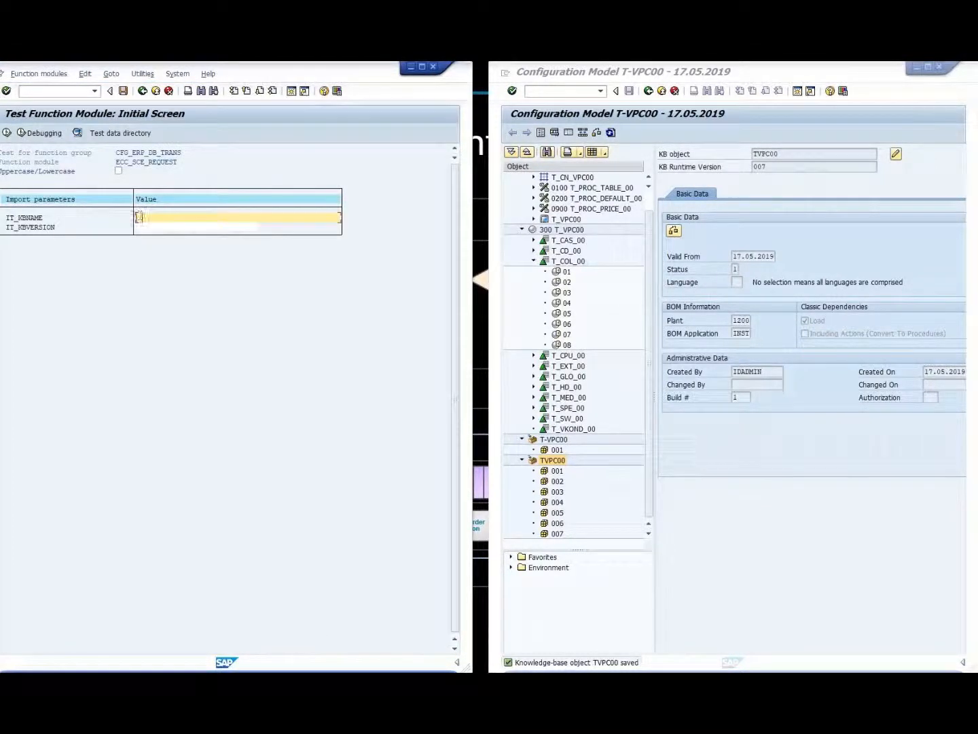
Execute the function module with knowledge base name TVPC00 and version 007
{"action": "type", "text": "TVPC00"}
{"action": "left_click", "coordinate": [158, 230]}
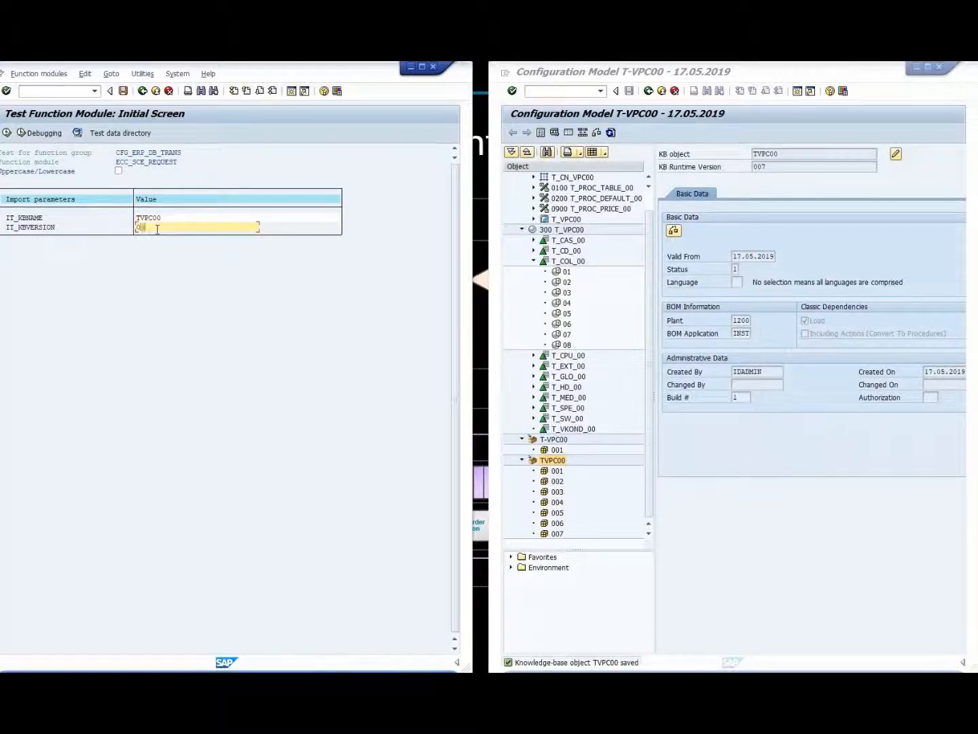
{"action": "left_click", "coordinate": [8, 133]}
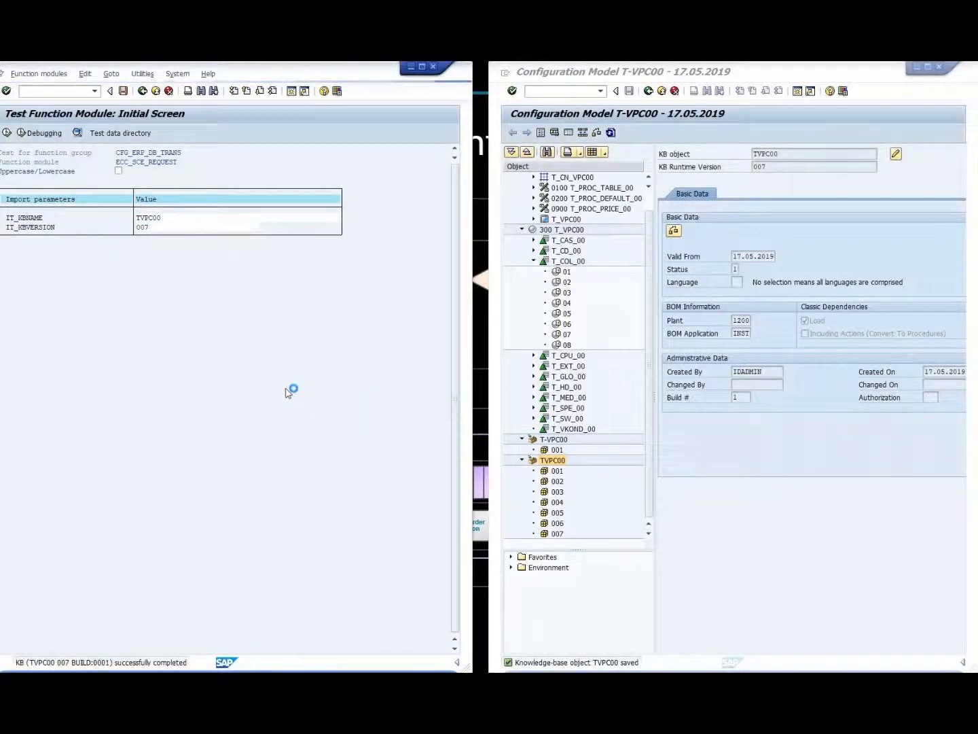
Switch to the maximized Insight Selling Suite browser window, search the products for t-vpc and display T-VPC00's knowledge base versions
{"action": "left_click", "coordinate": [141, 293]}
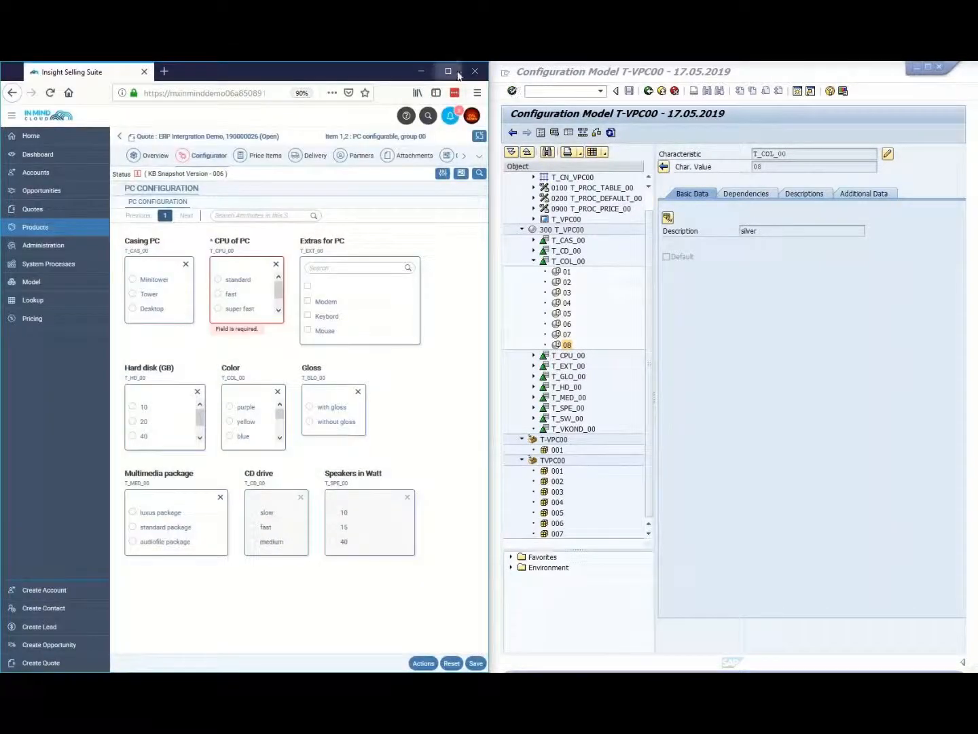
{"action": "left_click", "coordinate": [452, 76]}
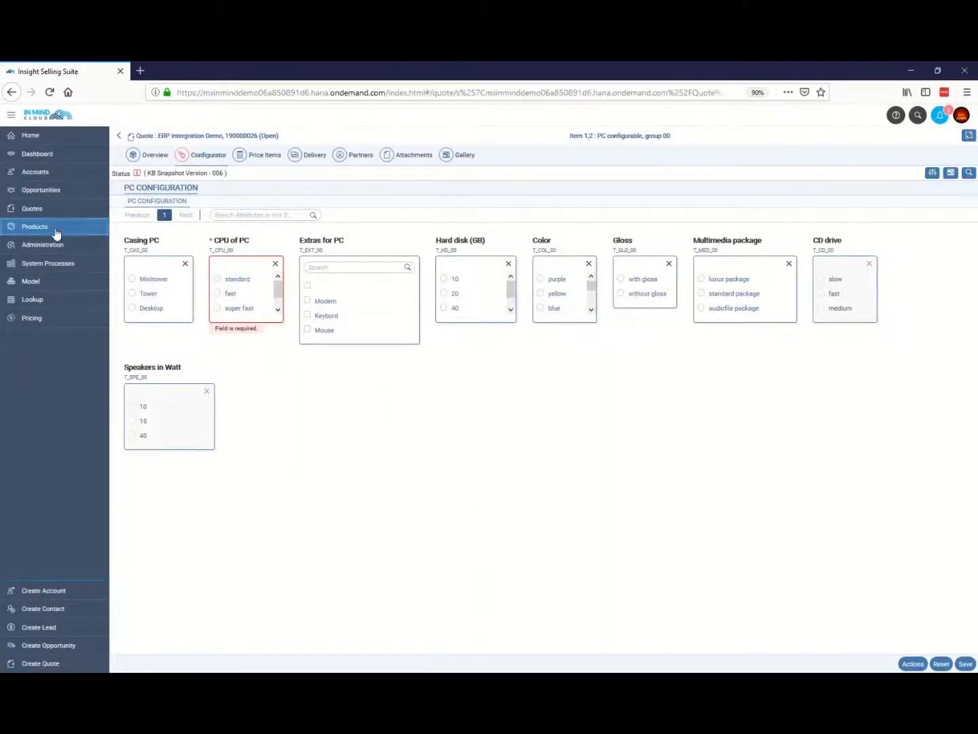
{"action": "left_click", "coordinate": [57, 232]}
{"action": "left_click", "coordinate": [516, 431]}
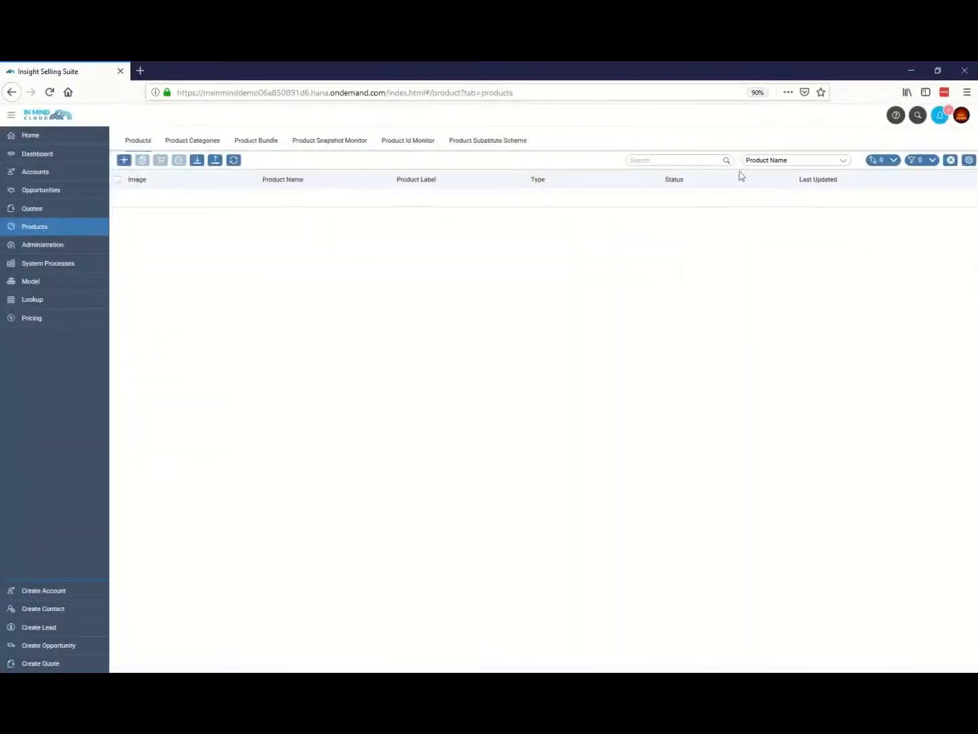
{"action": "left_click", "coordinate": [661, 158]}
{"action": "type", "text": "a"}
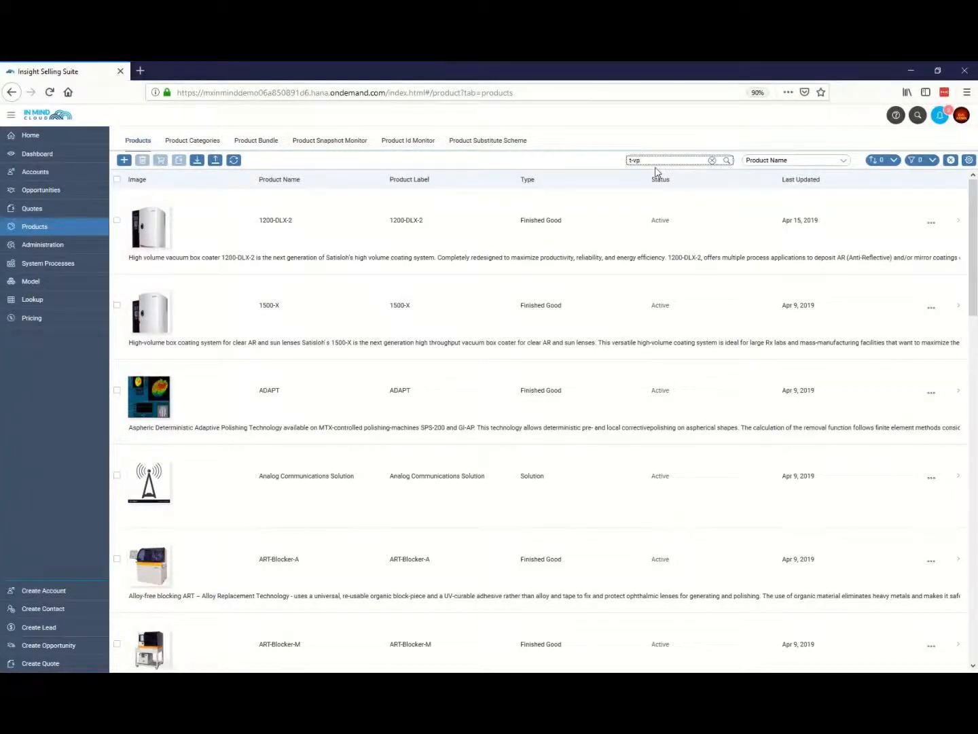
{"action": "type", "text": "-vpc"}
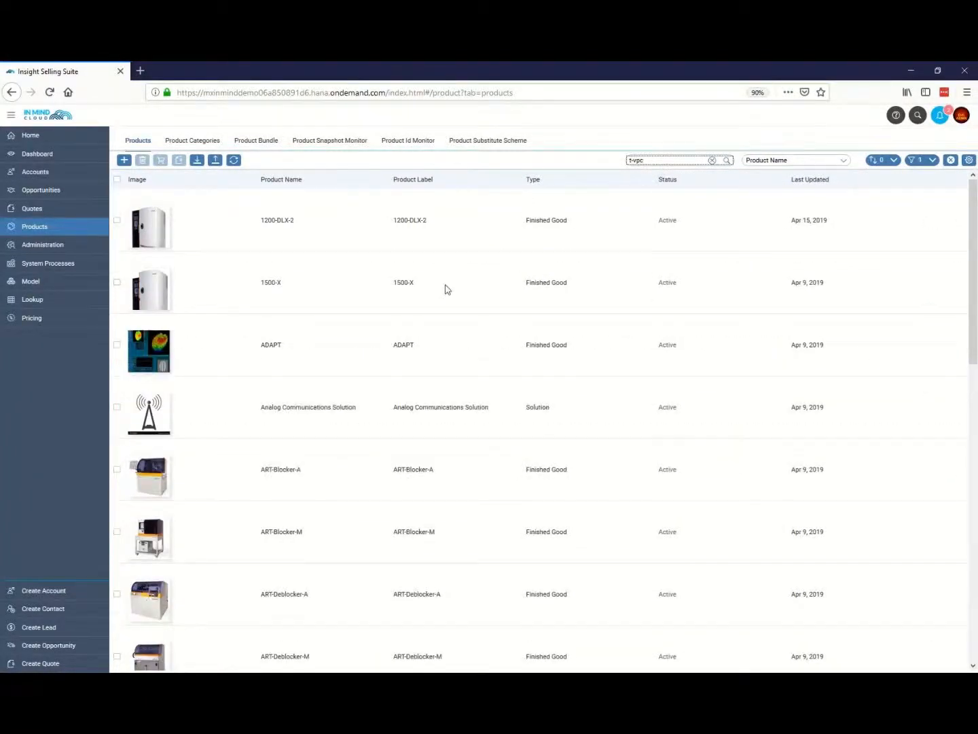
{"action": "left_click", "coordinate": [727, 160]}
{"action": "left_click", "coordinate": [216, 228]}
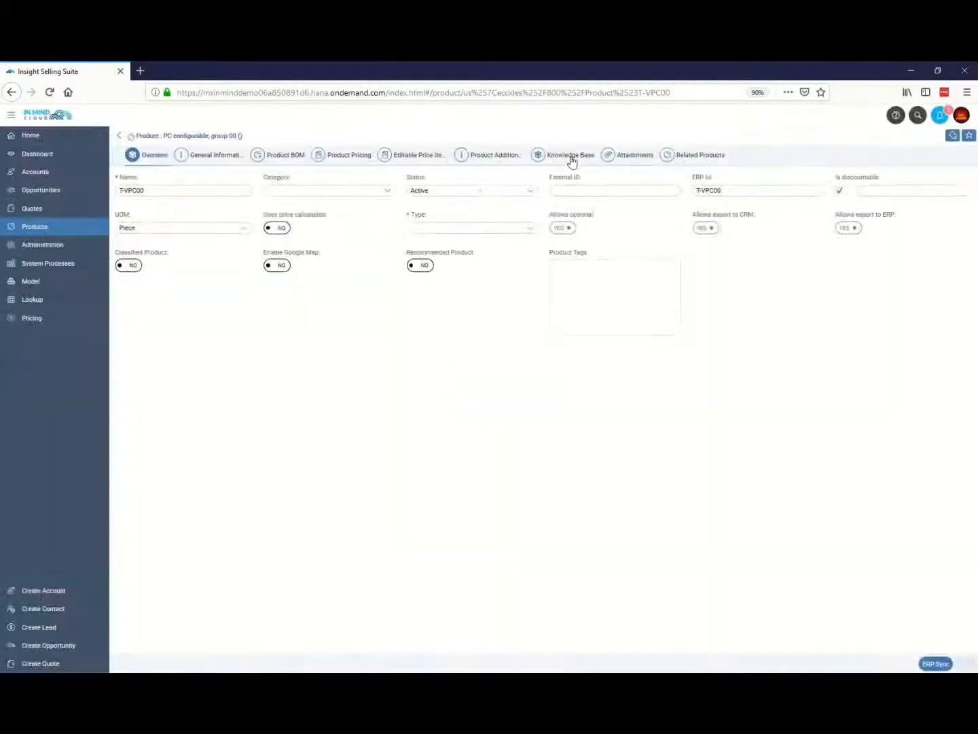
{"action": "left_click", "coordinate": [572, 156]}
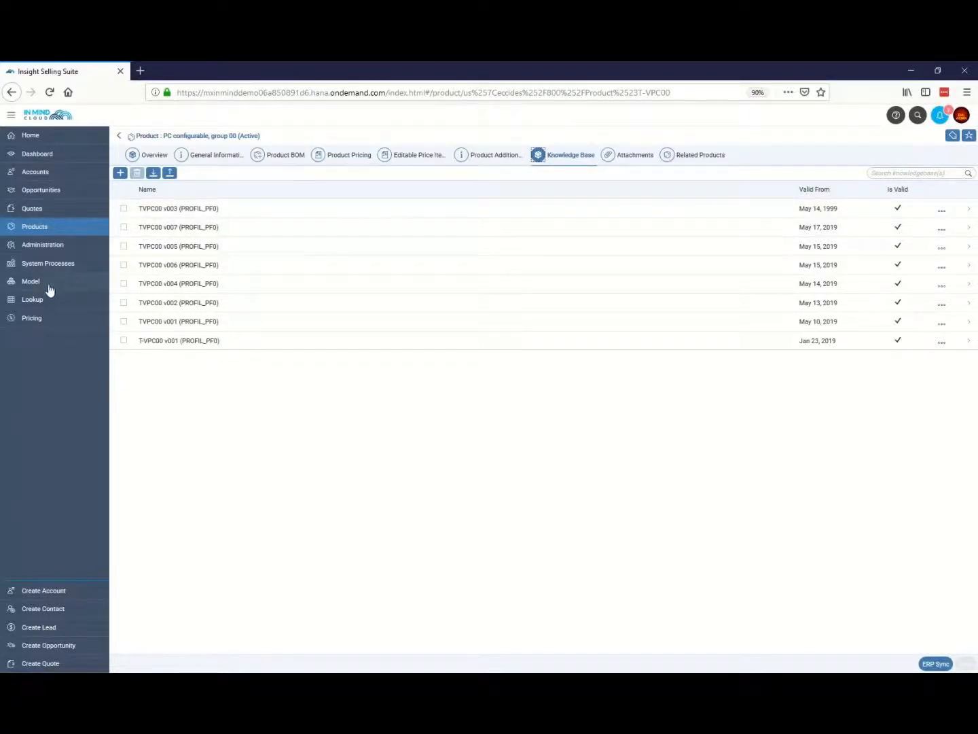
Create a quote titled ERP ORDER with quote type Order, account System Tec Corp. and currency Euro
{"action": "left_click", "coordinate": [40, 215]}
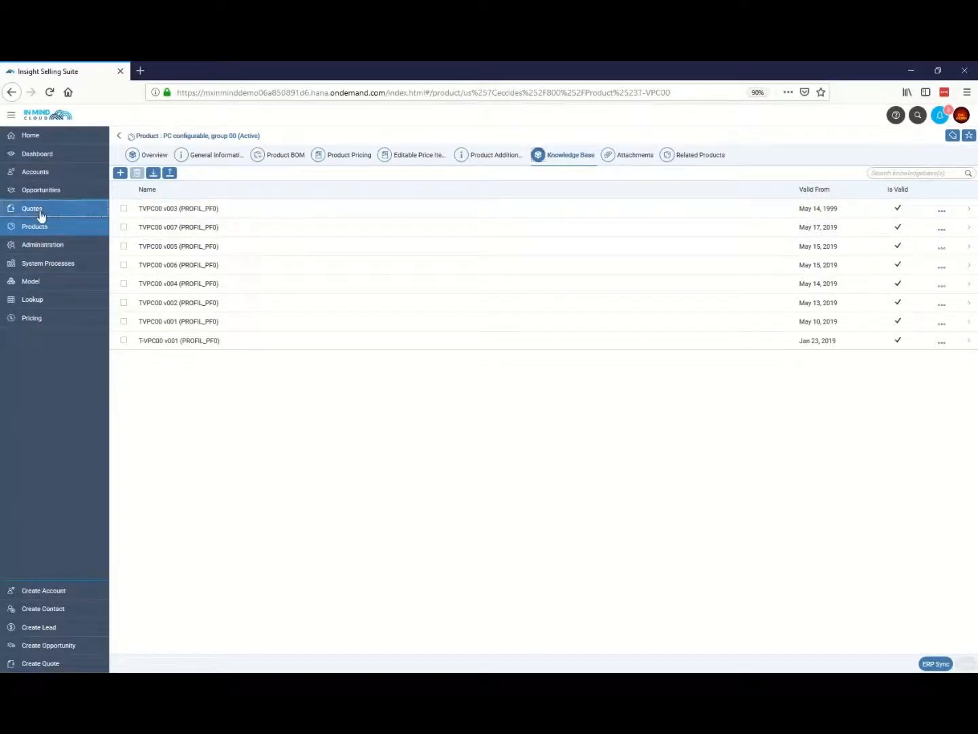
{"action": "left_click", "coordinate": [179, 146]}
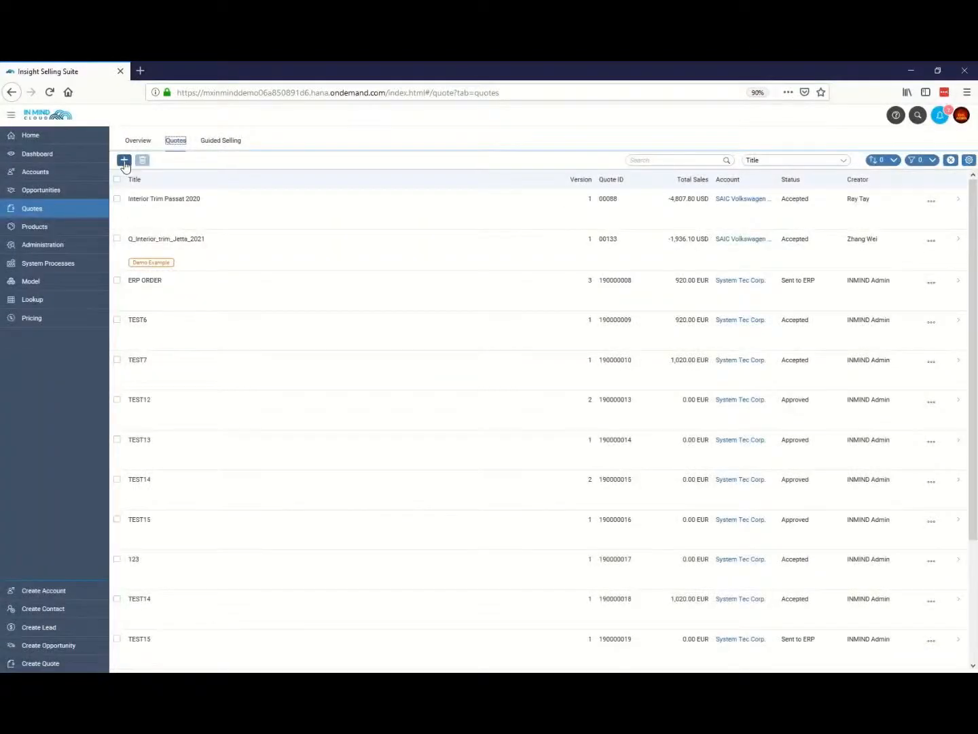
{"action": "left_click", "coordinate": [124, 161]}
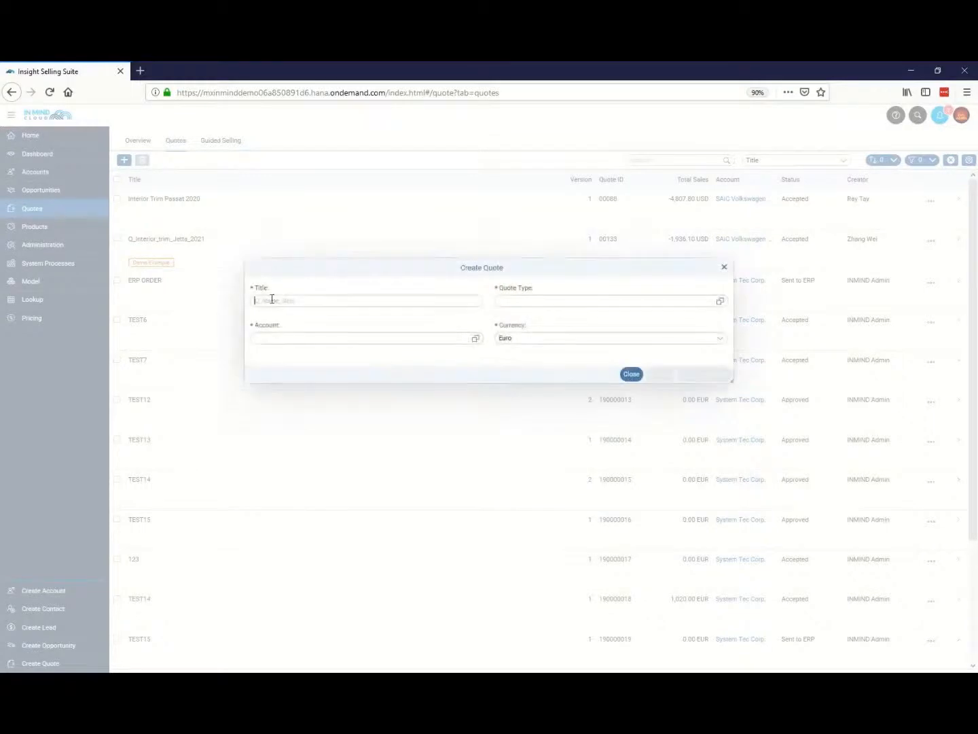
{"action": "type", "text": "ERP ORDER"}
{"action": "left_click", "coordinate": [719, 301]}
{"action": "left_click", "coordinate": [446, 270]}
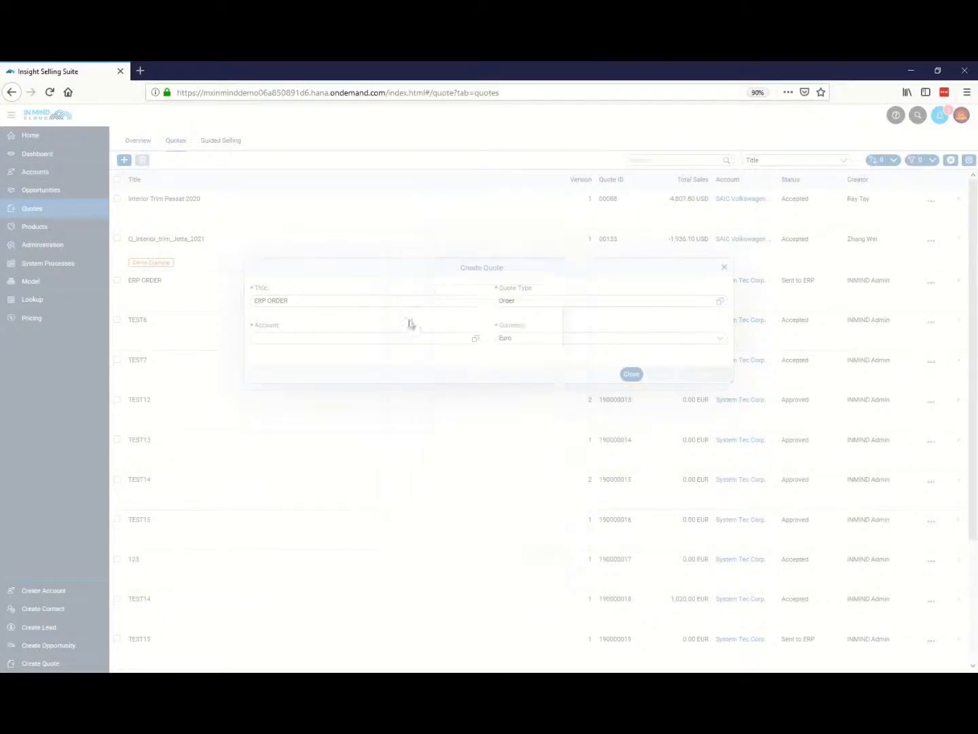
{"action": "left_click", "coordinate": [474, 339]}
{"action": "left_click", "coordinate": [447, 392]}
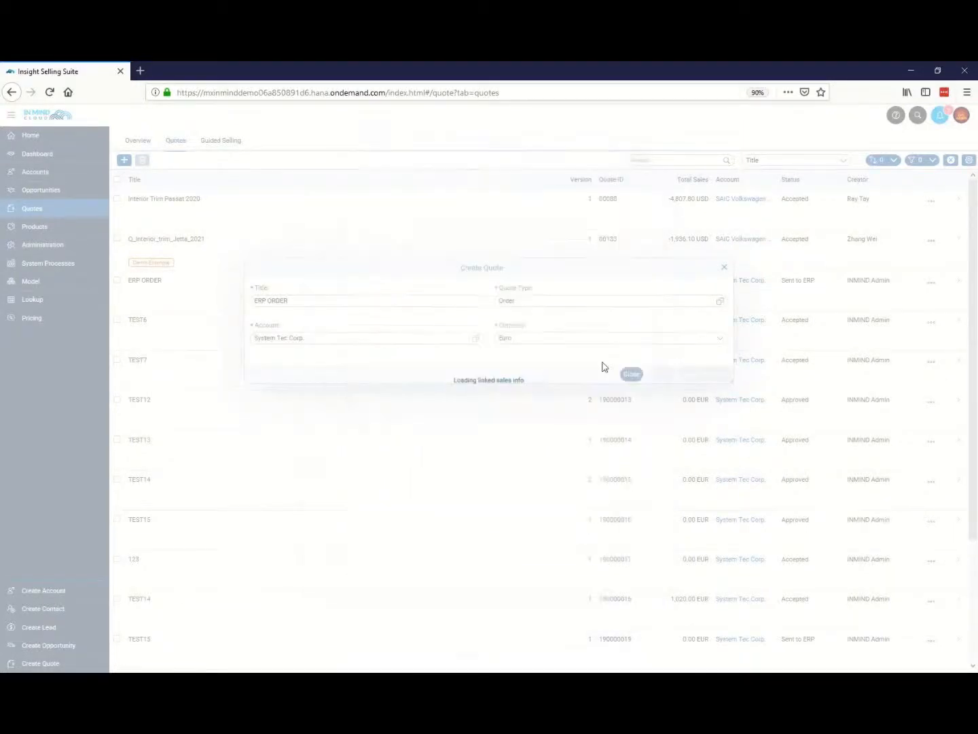
{"action": "left_click", "coordinate": [701, 375]}
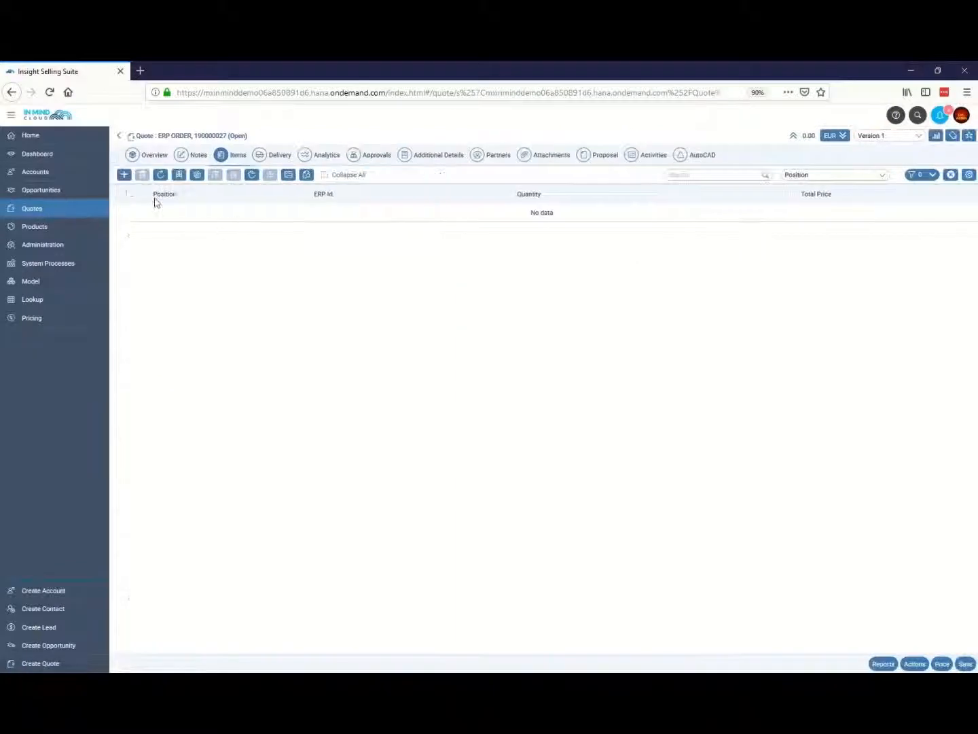
Add one T-VPC00 from the product catalog to the quote and open the item's configuration
{"action": "left_click", "coordinate": [125, 177]}
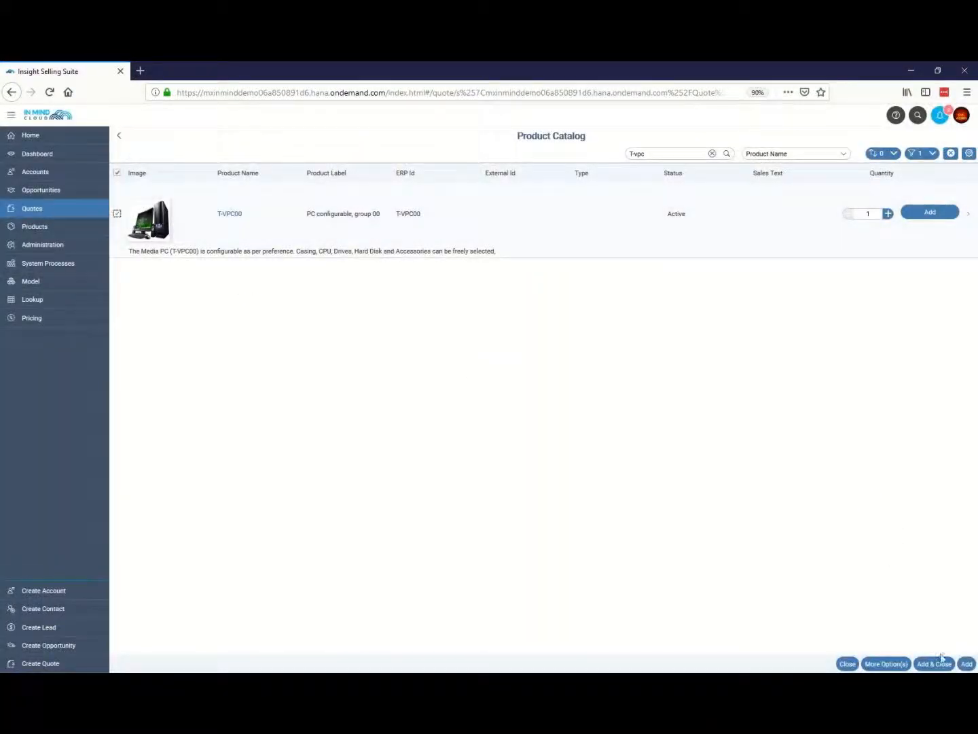
{"action": "left_click", "coordinate": [934, 663]}
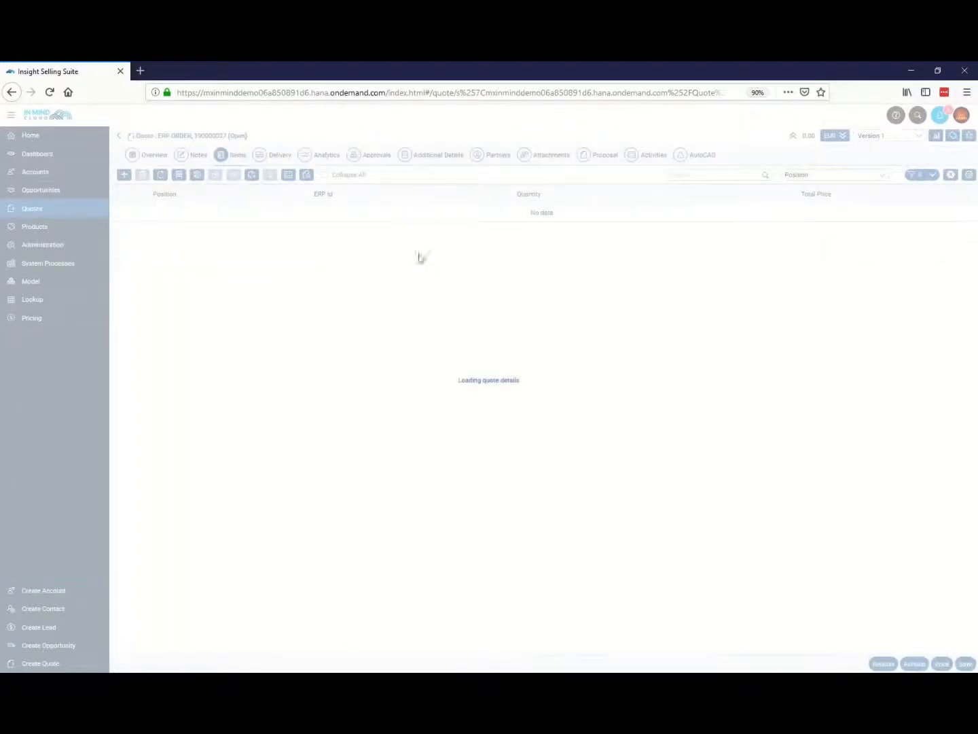
{"action": "left_click", "coordinate": [169, 218]}
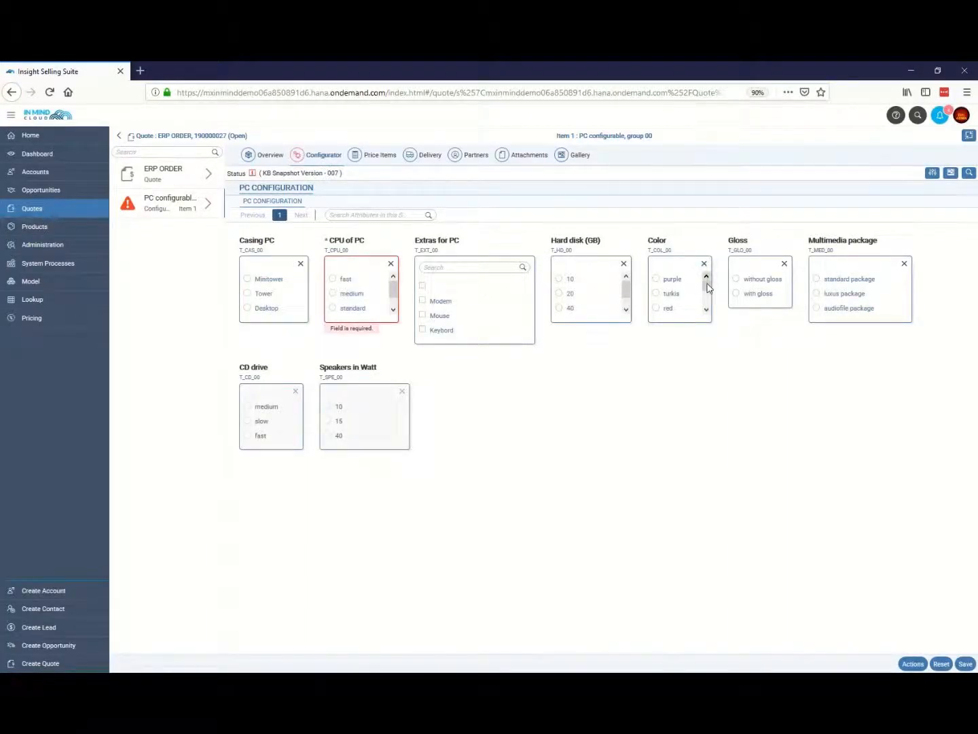
Choose silver as the PC's color, check the item's price items and return to the configurator
{"action": "left_click_drag", "start_coordinate": [707, 284], "coordinate": [707, 296]}
{"action": "left_click", "coordinate": [658, 293]}
{"action": "left_click", "coordinate": [366, 156]}
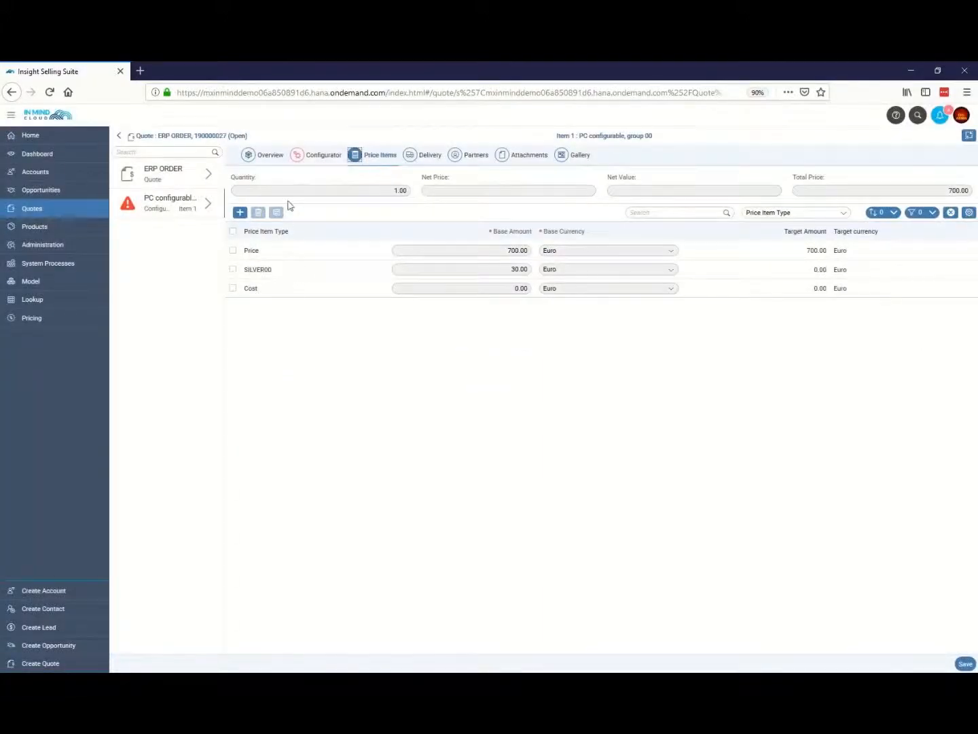
{"action": "left_click", "coordinate": [305, 157]}
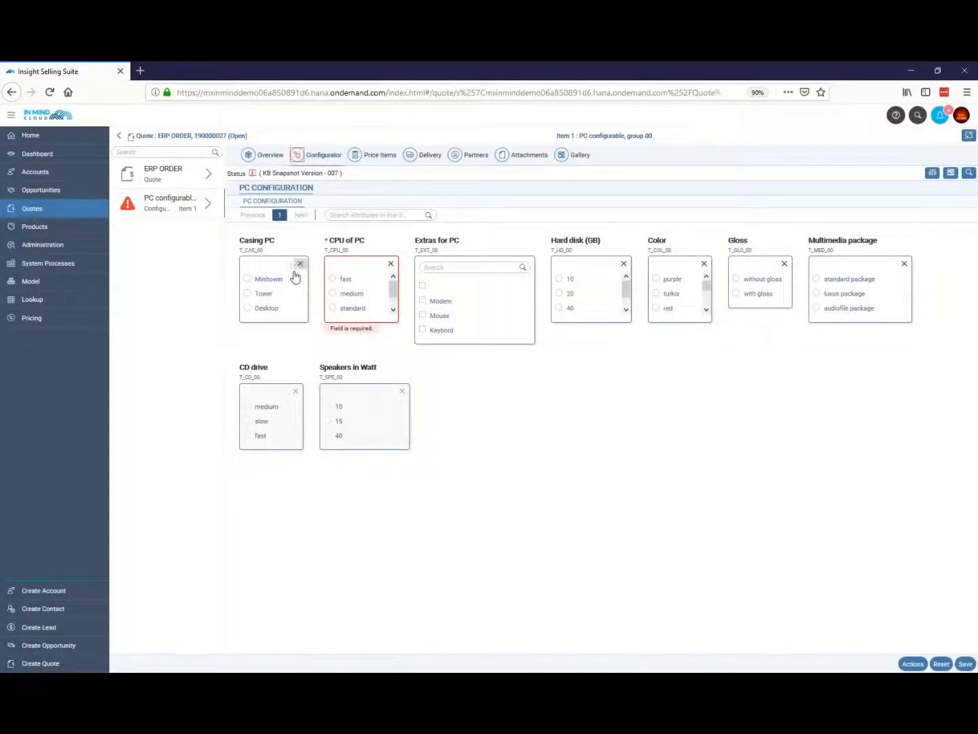
Configure the PC with Tower casing, medium CPU, all extras, a 20 GB hard disk and all software options
{"action": "left_click", "coordinate": [249, 295]}
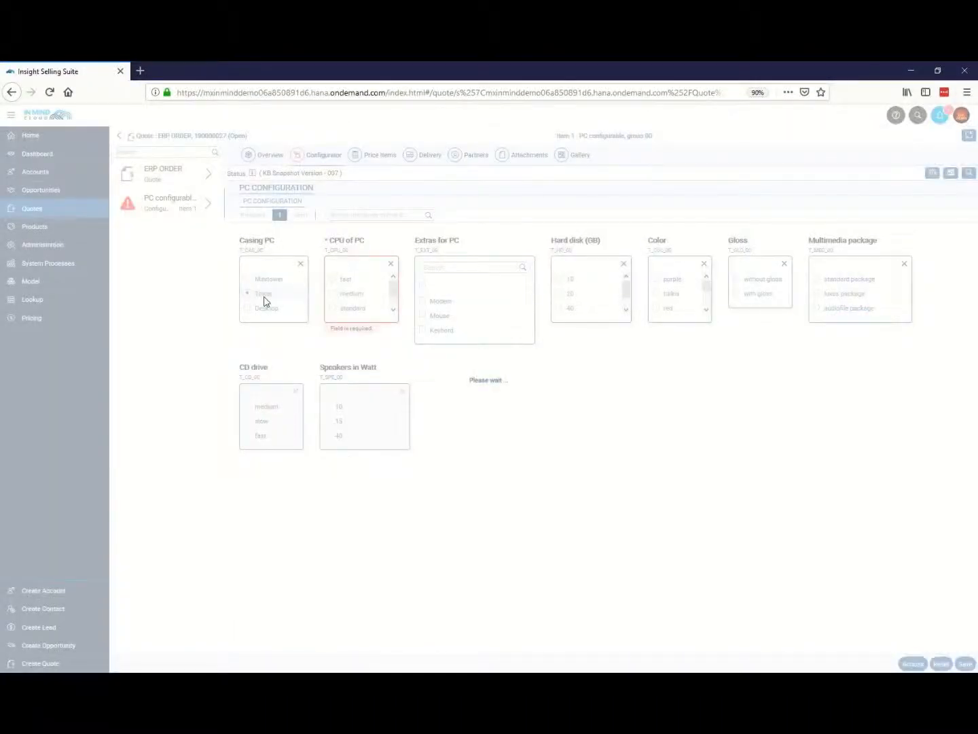
{"action": "left_click", "coordinate": [333, 295]}
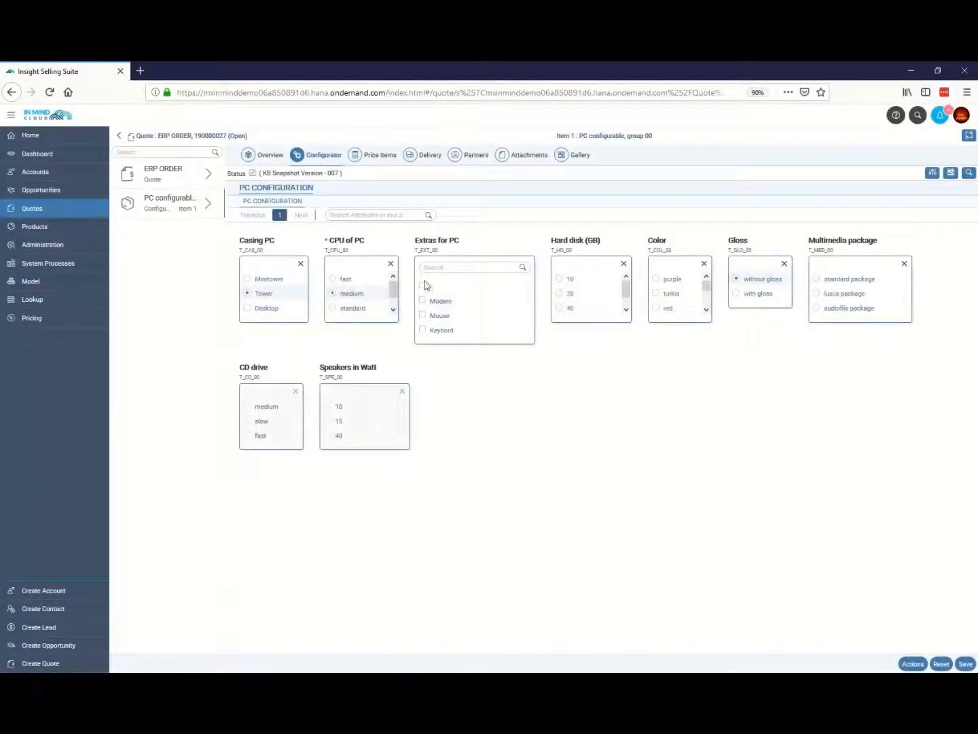
{"action": "left_click", "coordinate": [423, 285]}
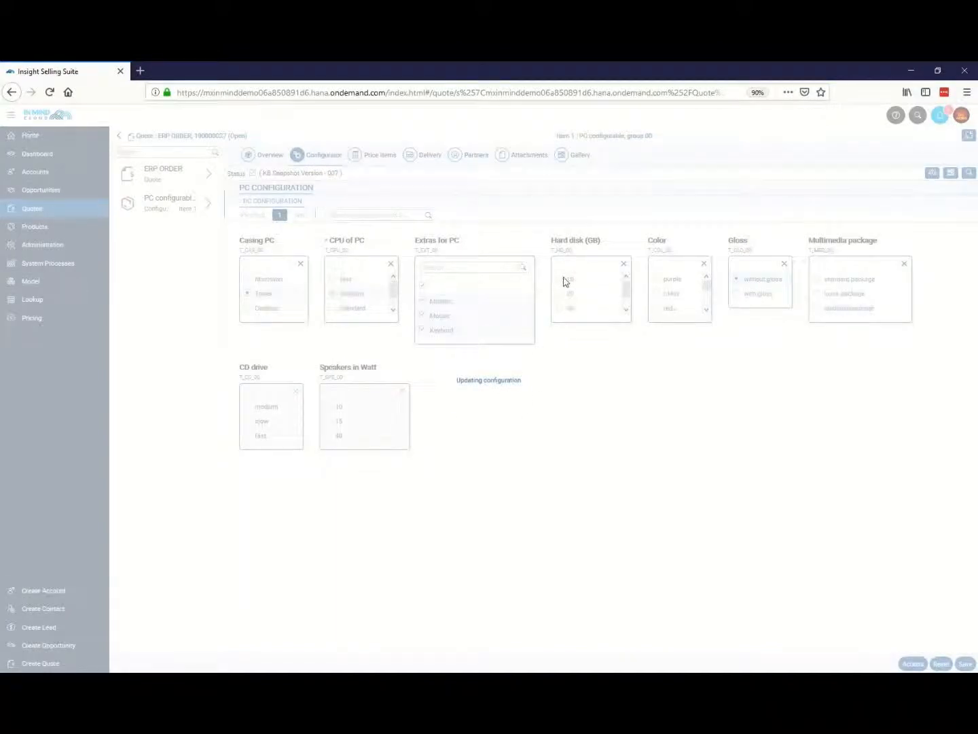
{"action": "left_click", "coordinate": [559, 293]}
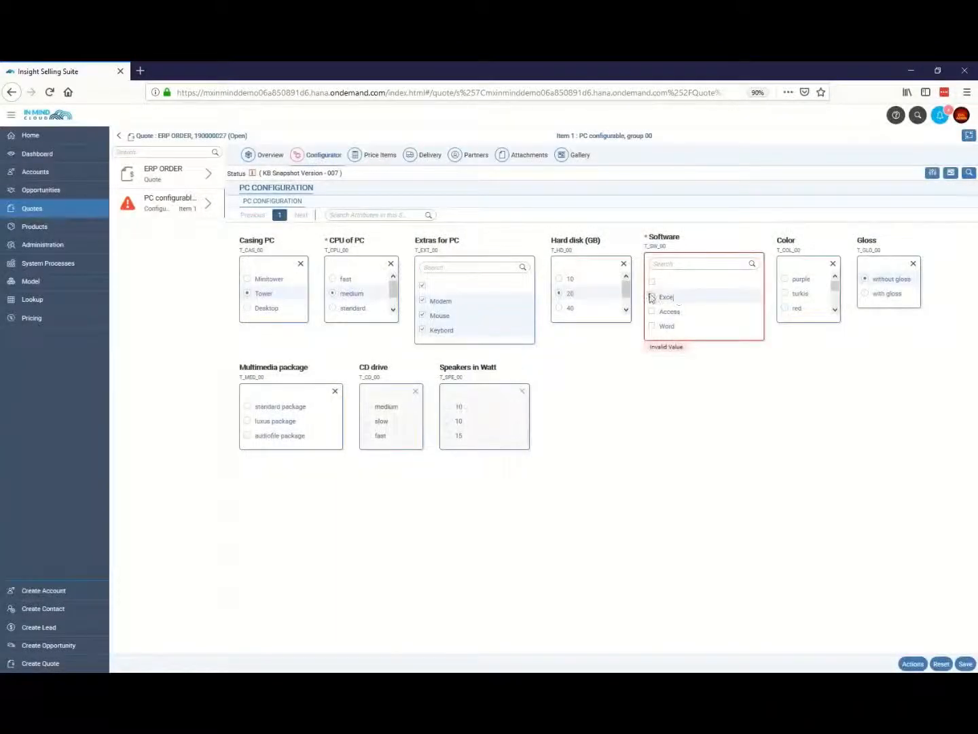
{"action": "left_click", "coordinate": [652, 282]}
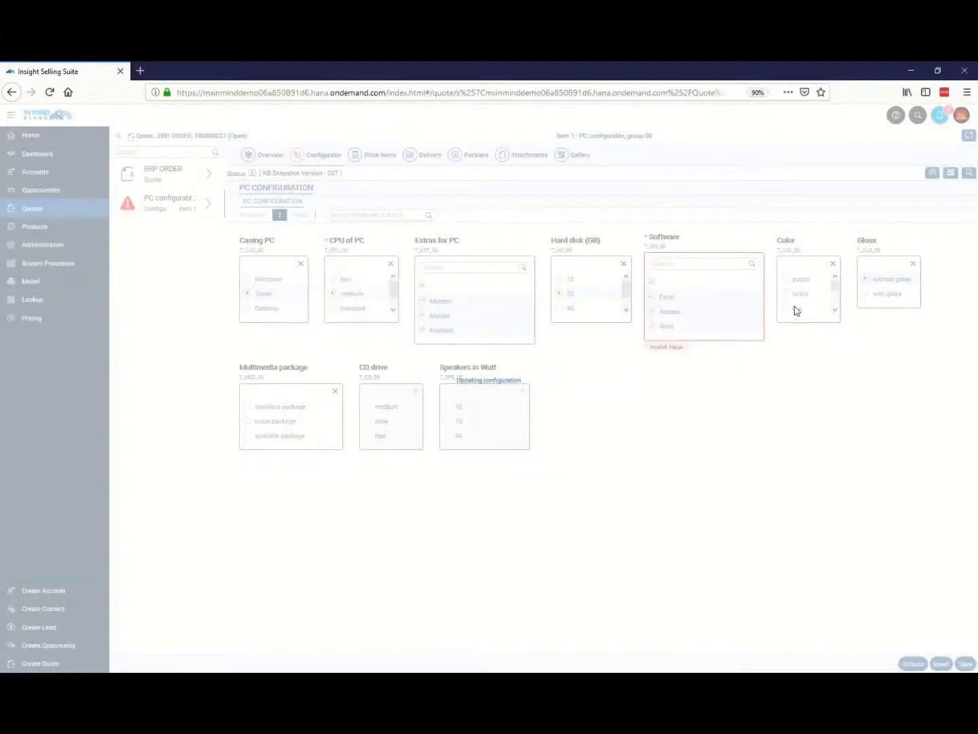
Choose green as the color and audiofile package as the multimedia package, then save the configuration and return to the quote items
{"action": "scroll", "coordinate": [802, 299], "scroll_direction": "down", "scroll_amount": 2}
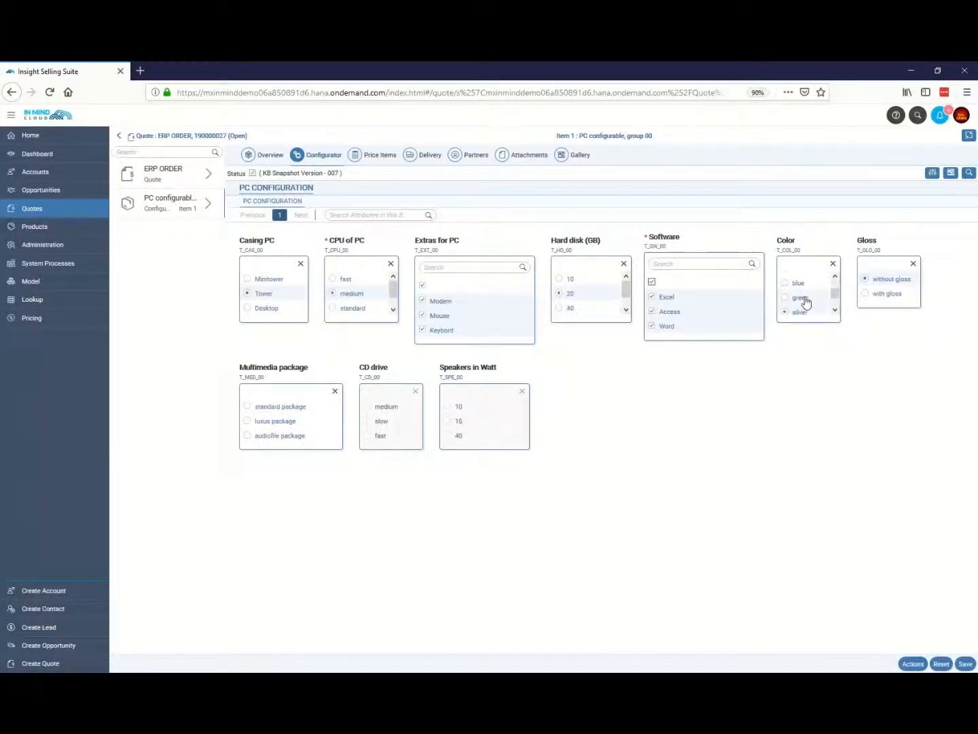
{"action": "left_click", "coordinate": [788, 298]}
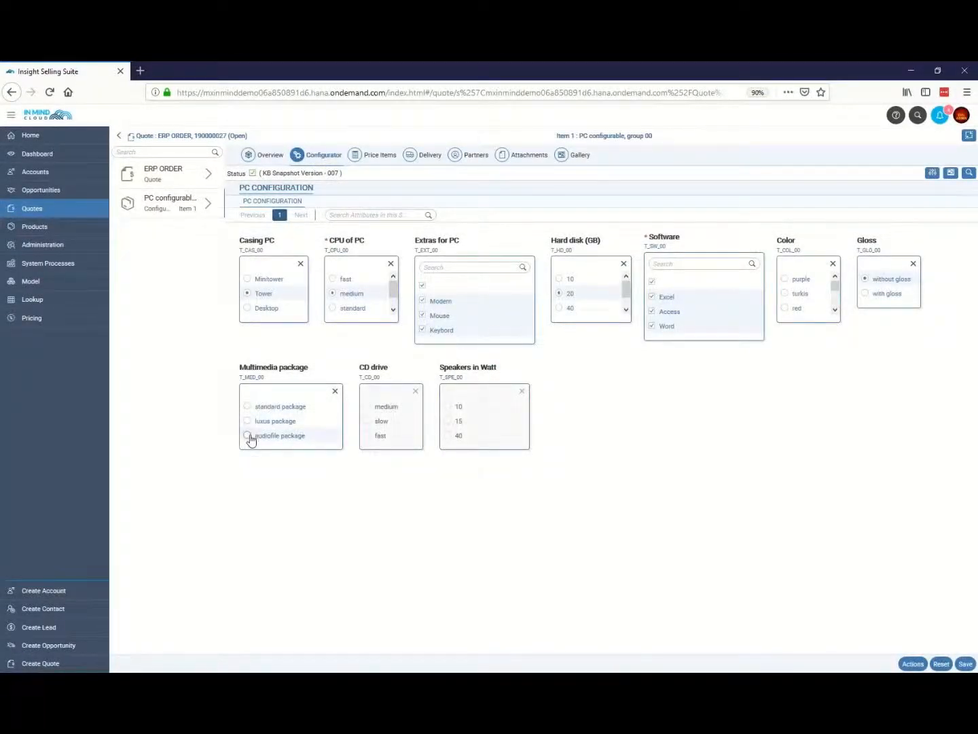
{"action": "left_click", "coordinate": [247, 435]}
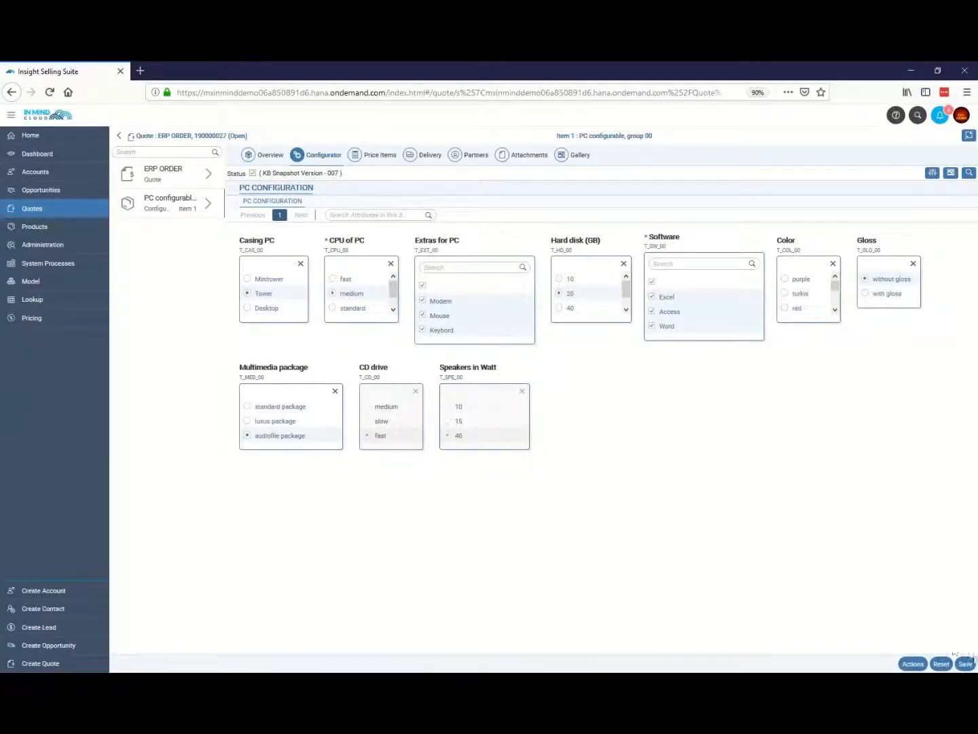
{"action": "left_click", "coordinate": [965, 664]}
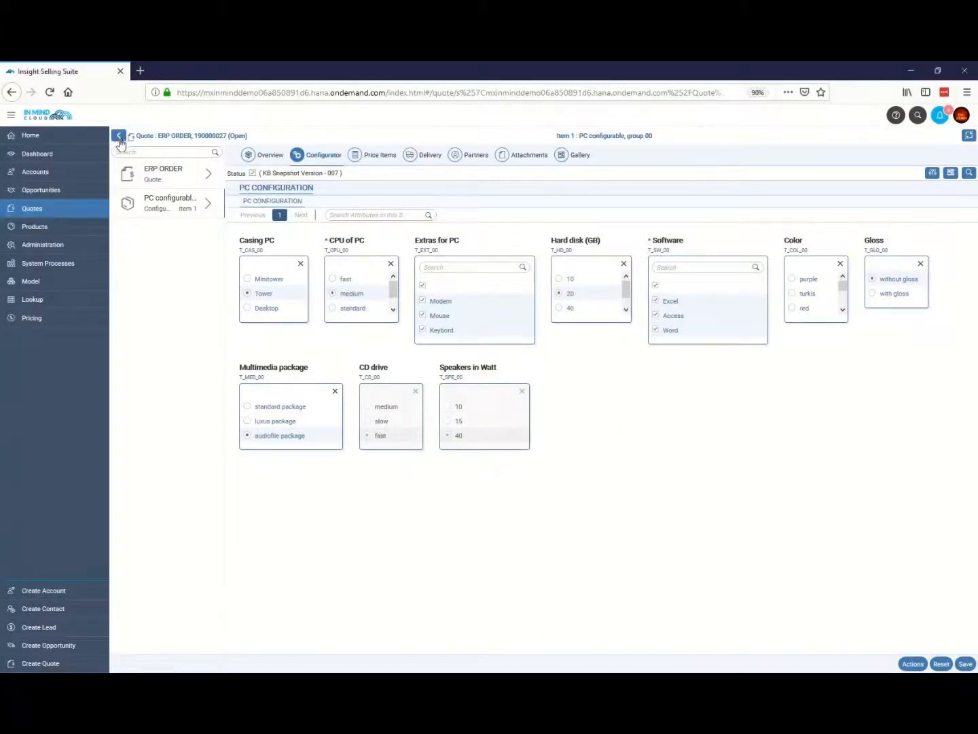
{"action": "left_click", "coordinate": [120, 137]}
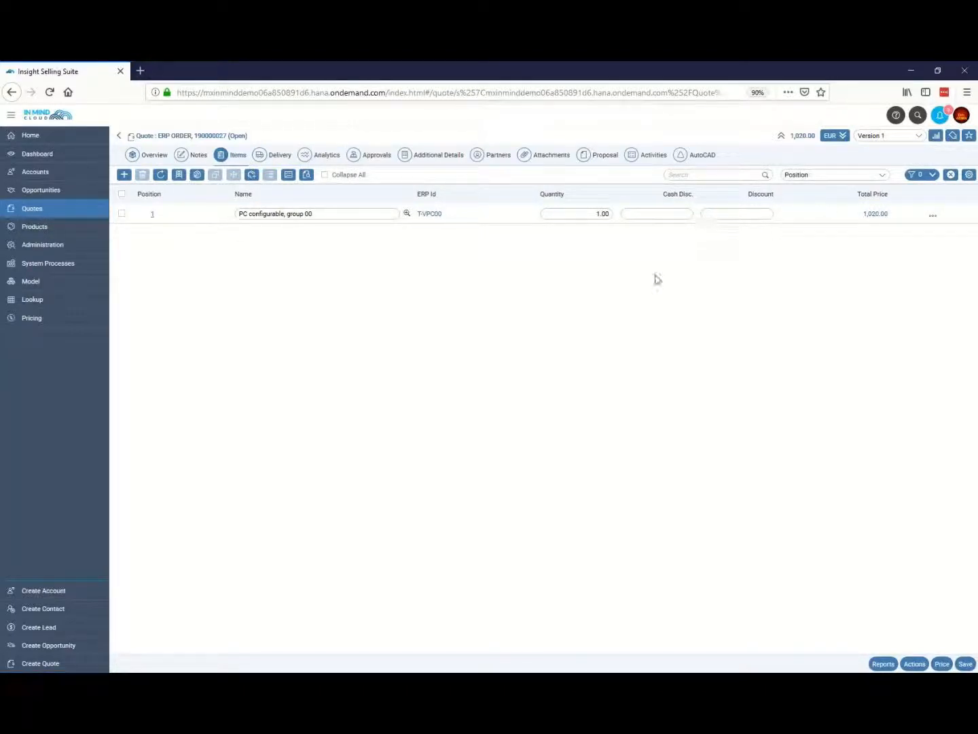
Submit the ERP ORDER quote and mark the approved quote as accepted
{"action": "left_click", "coordinate": [913, 663]}
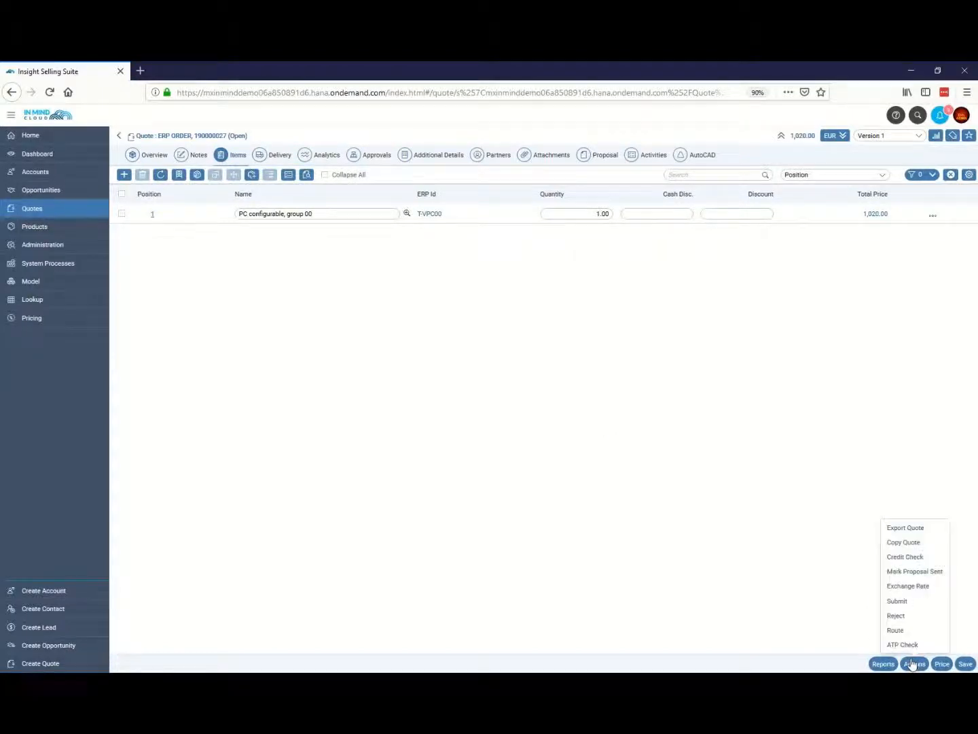
{"action": "left_click", "coordinate": [913, 603]}
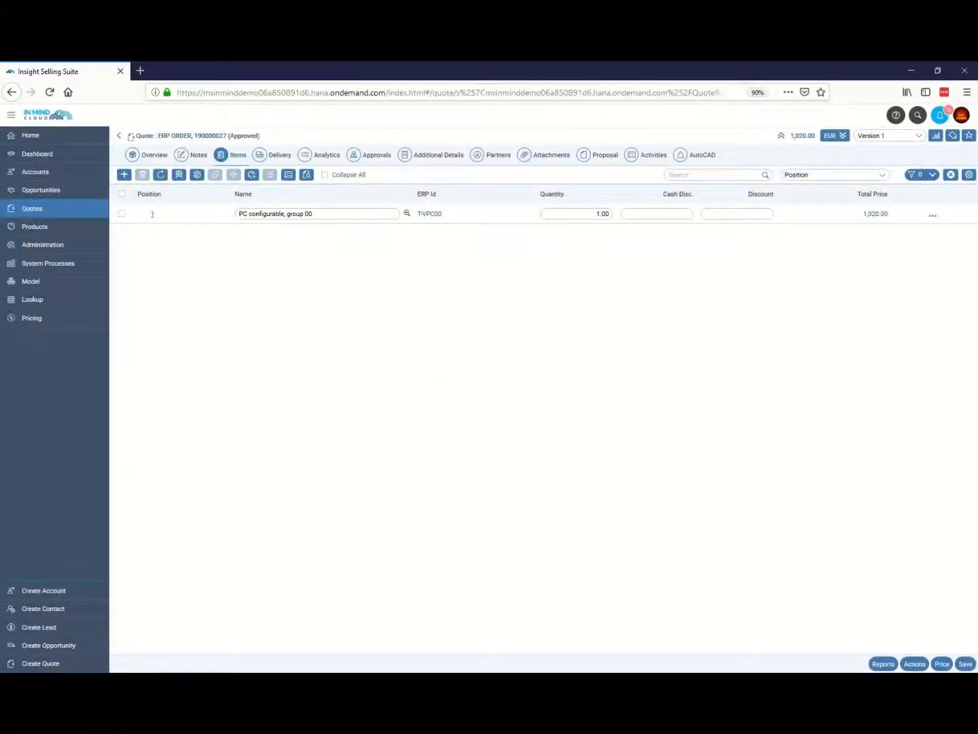
{"action": "left_click", "coordinate": [914, 664]}
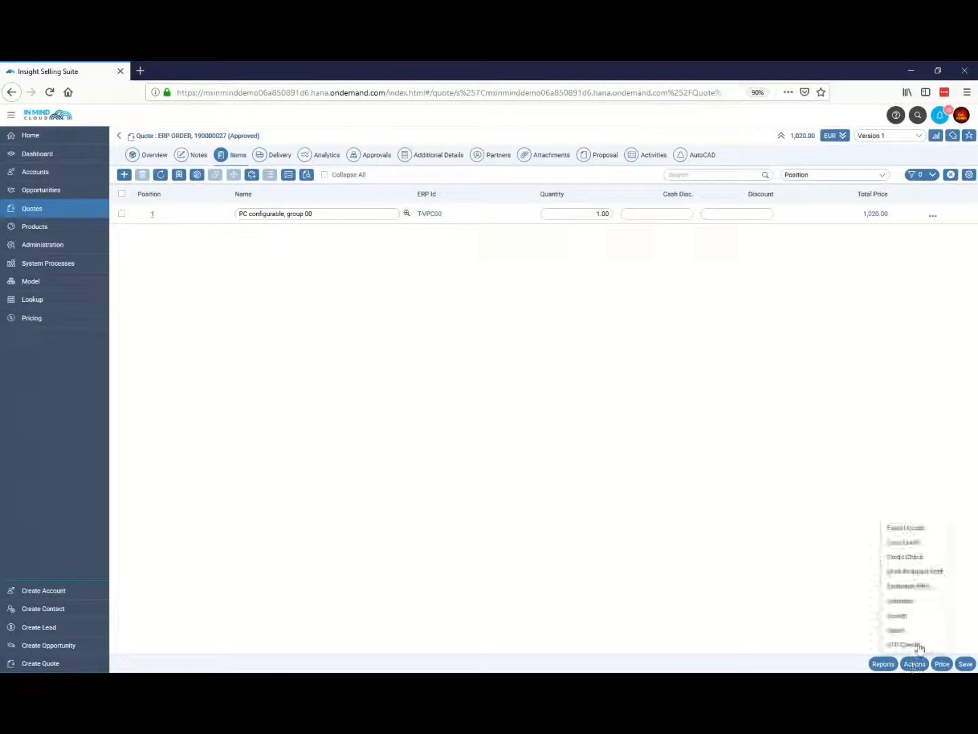
{"action": "left_click", "coordinate": [912, 618]}
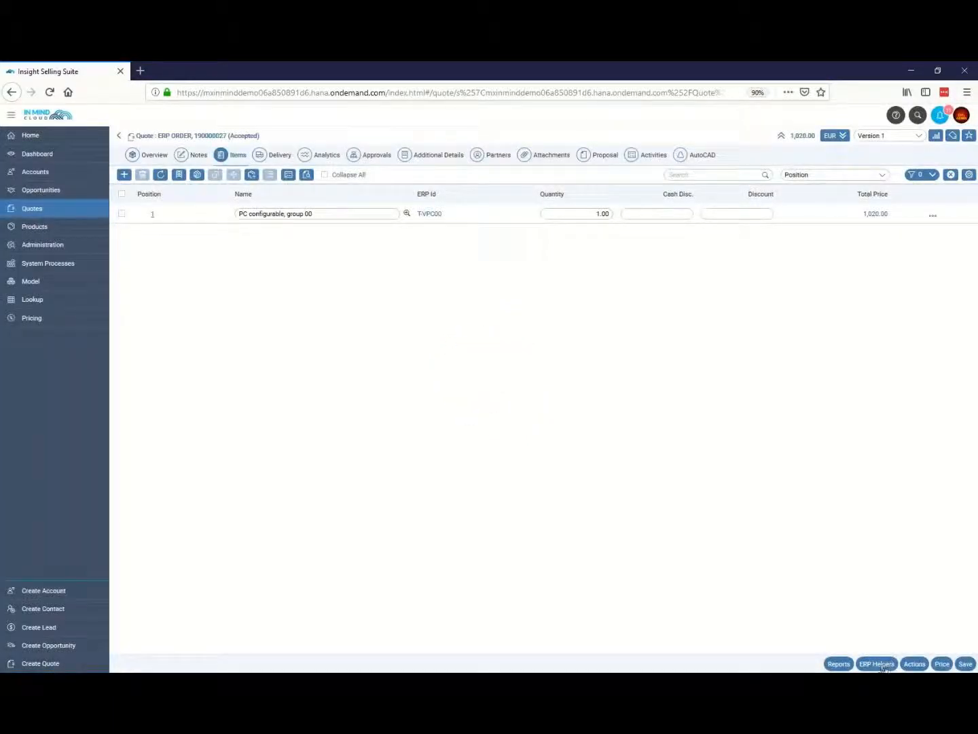
Generate a sales order for the accepted quote in the ERP Helpers' ERP sales documents
{"action": "left_click", "coordinate": [877, 664]}
{"action": "left_click", "coordinate": [879, 630]}
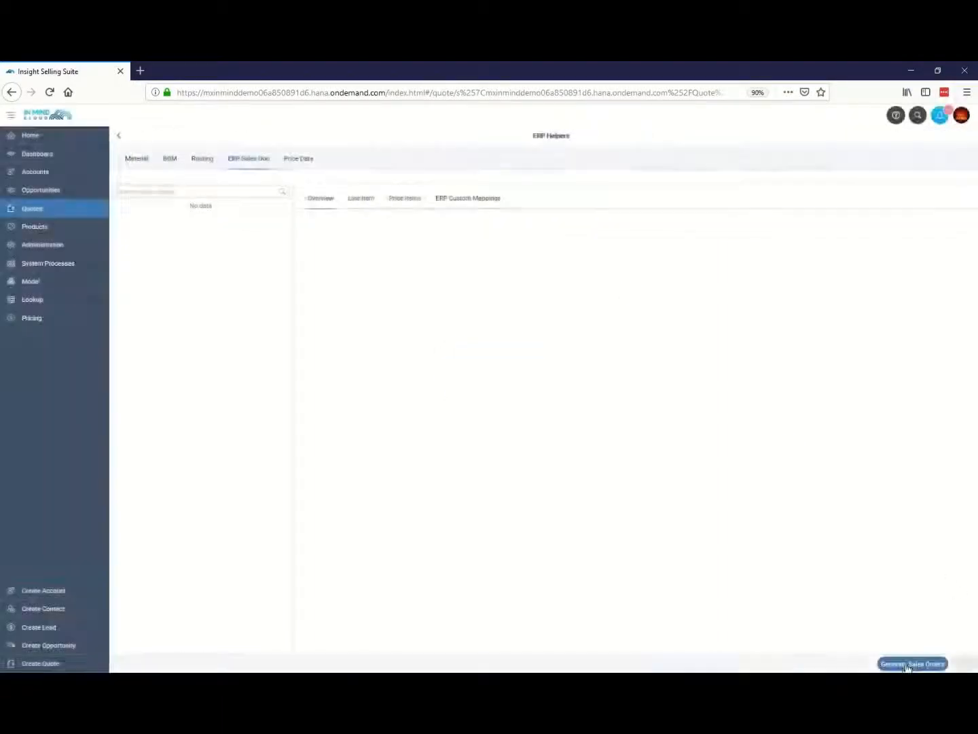
{"action": "left_click", "coordinate": [907, 664]}
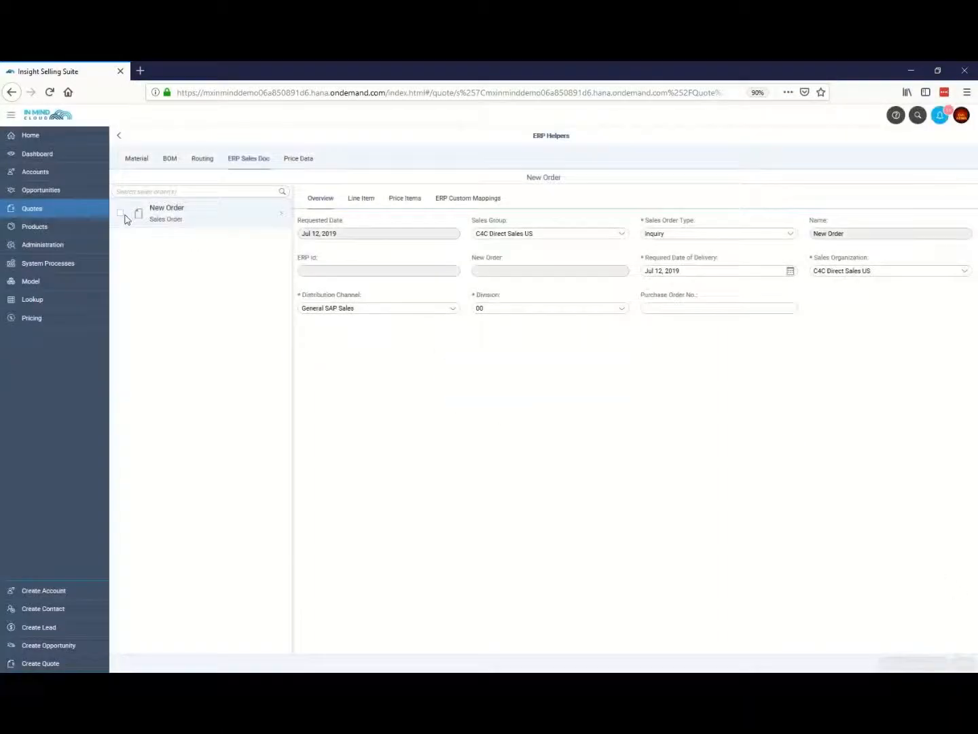
Set the new sales order's type to Order, enter the purchase order number and create the order in ERP
{"action": "left_click", "coordinate": [122, 214]}
{"action": "left_click", "coordinate": [656, 233]}
{"action": "double_click", "coordinate": [655, 233]}
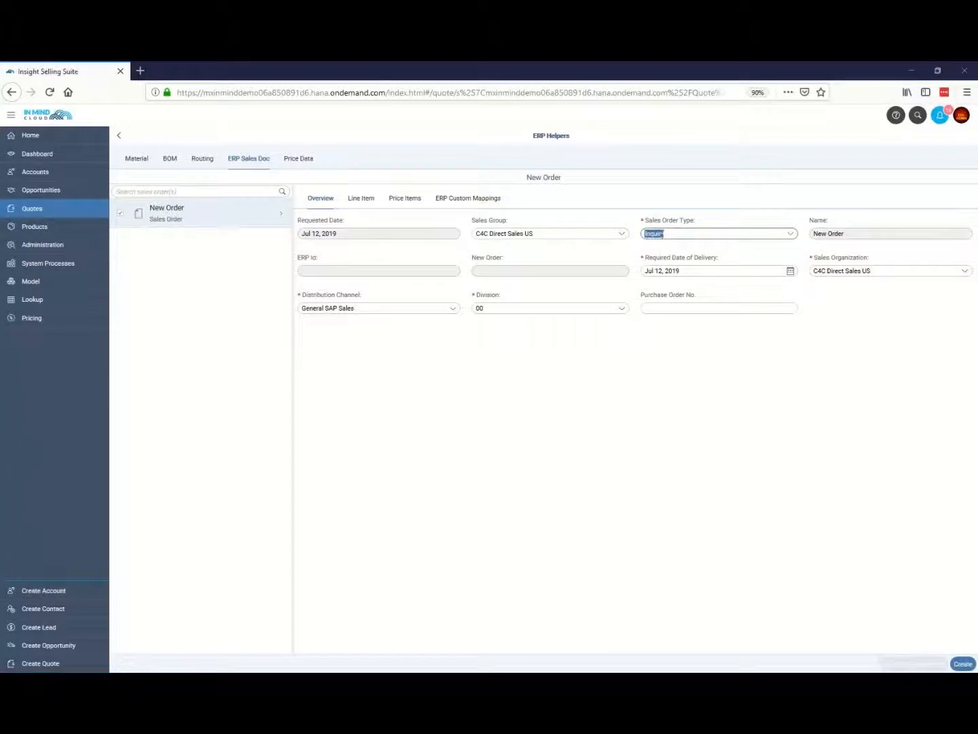
{"action": "left_click", "coordinate": [790, 234]}
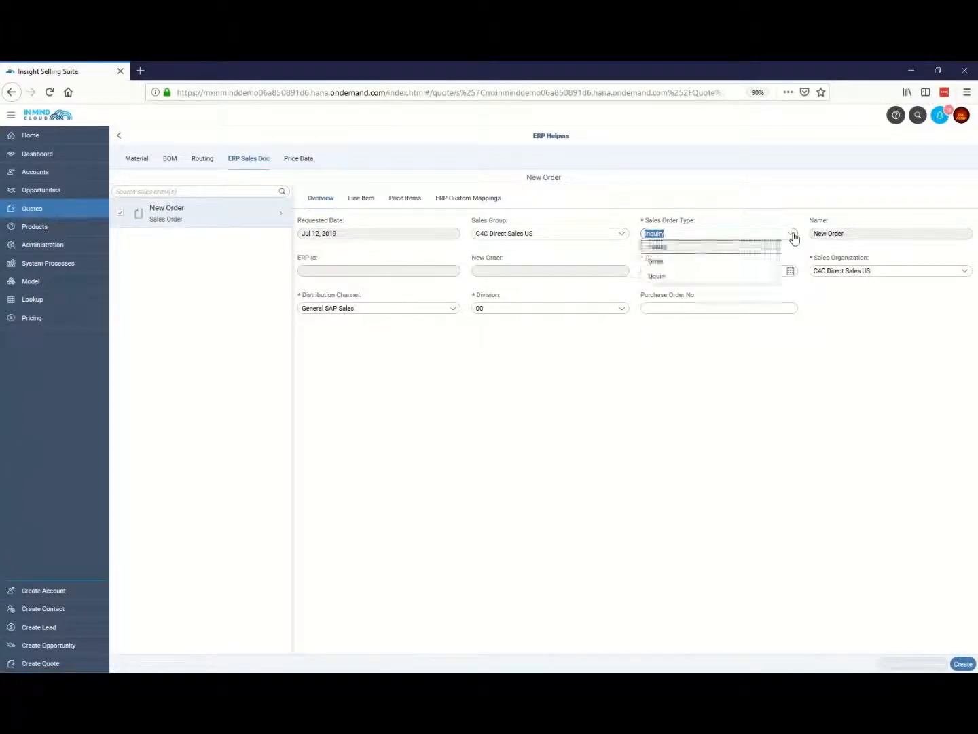
{"action": "left_click", "coordinate": [665, 264]}
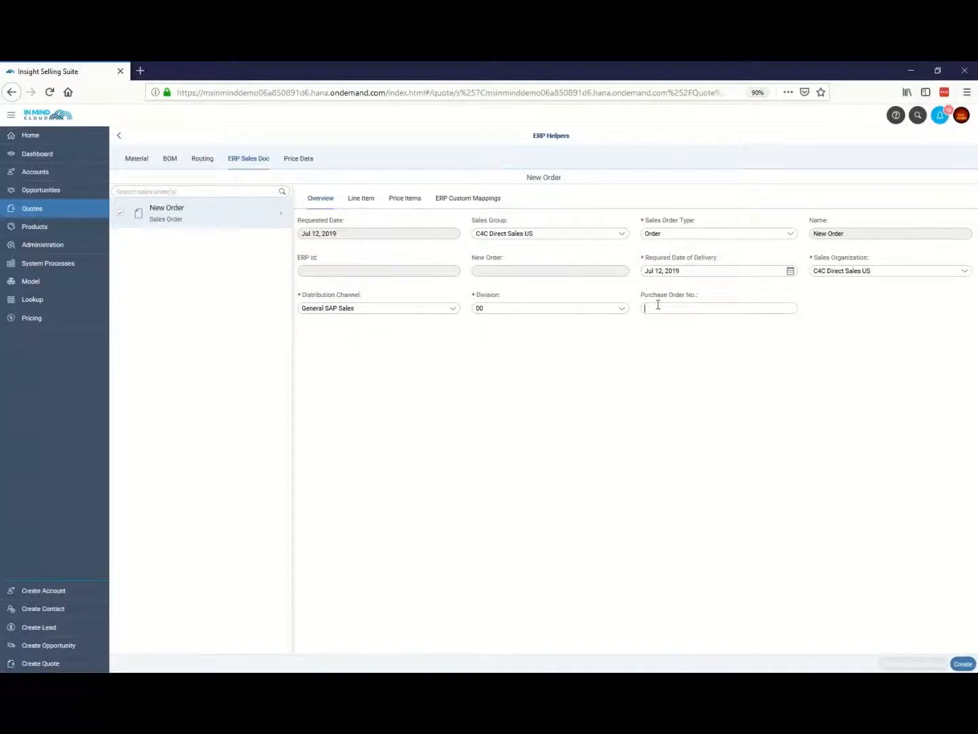
{"action": "type", "text": "0987654321"}
{"action": "left_click", "coordinate": [963, 664]}
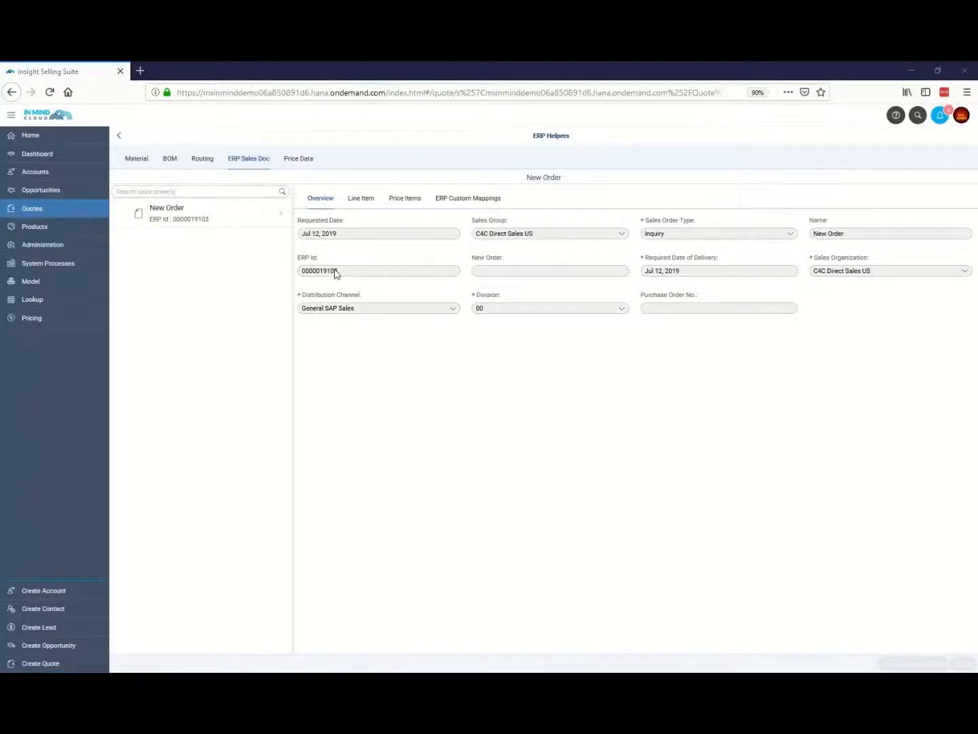
Switch to SAP, start transaction va03 in place of the configuration model and display the sales order with the ERP Id from the quote
{"action": "key", "text": "alt+Tab"}
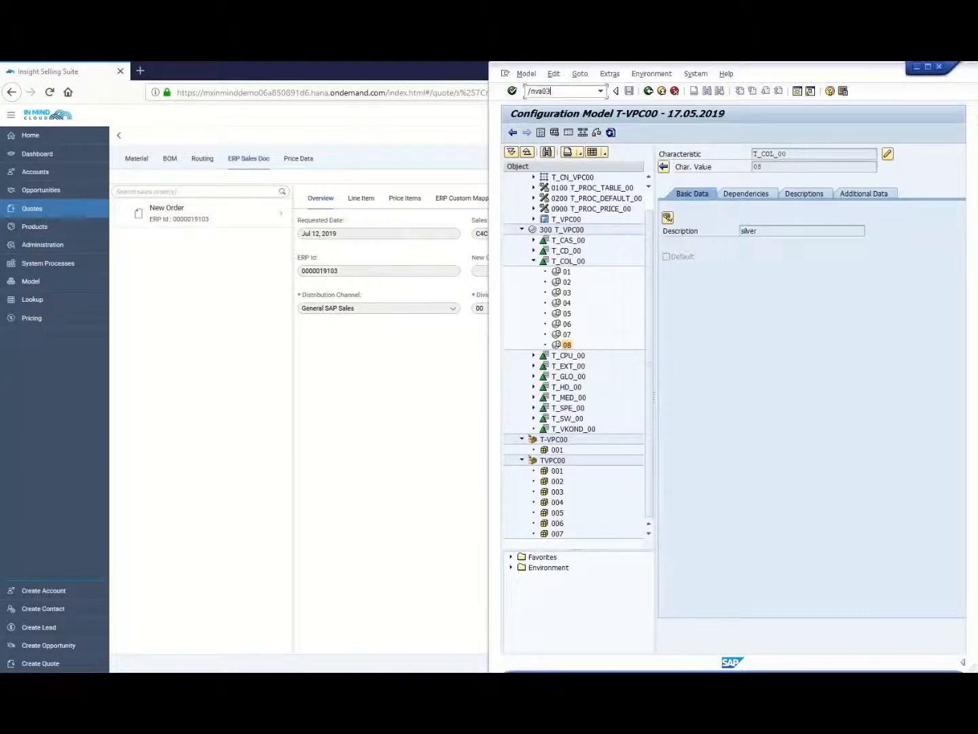
{"action": "key", "text": "Return"}
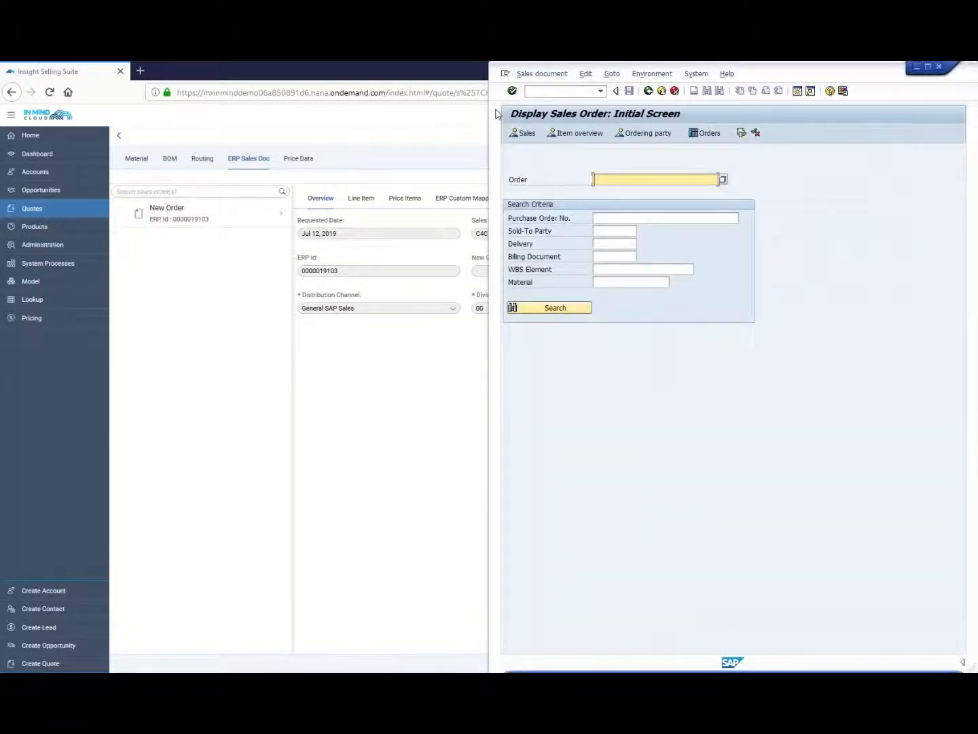
{"action": "type", "text": "19103"}
{"action": "key", "text": "Return"}
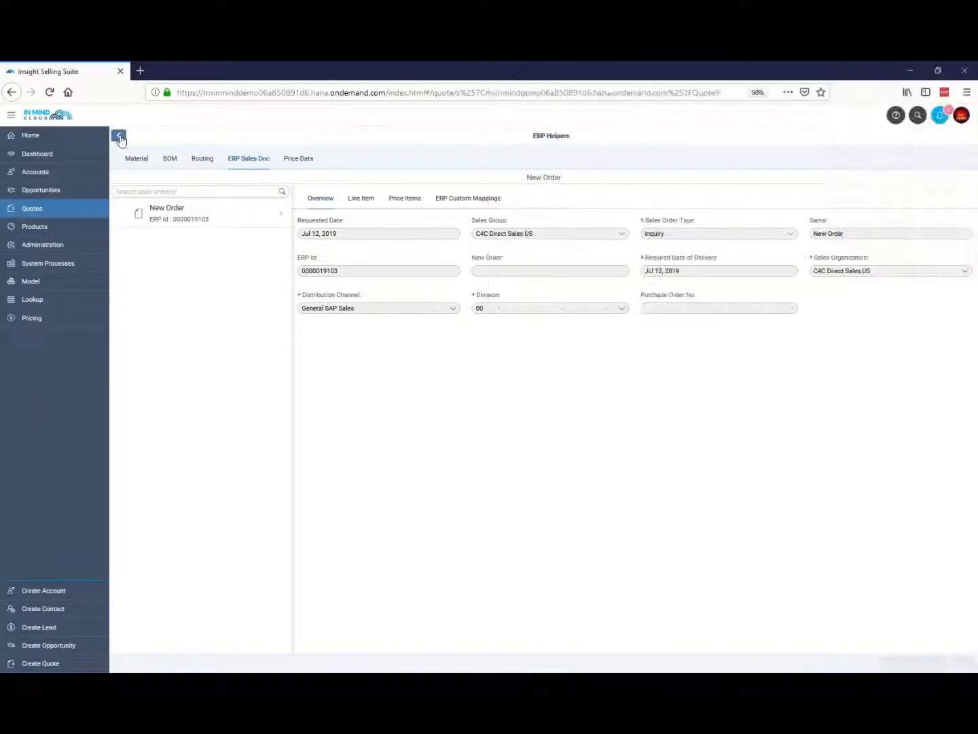
Place the browser beside SAP and show the quote item's configuration next to the characteristic values of the order's T-VPC00 item
{"action": "left_click", "coordinate": [119, 136]}
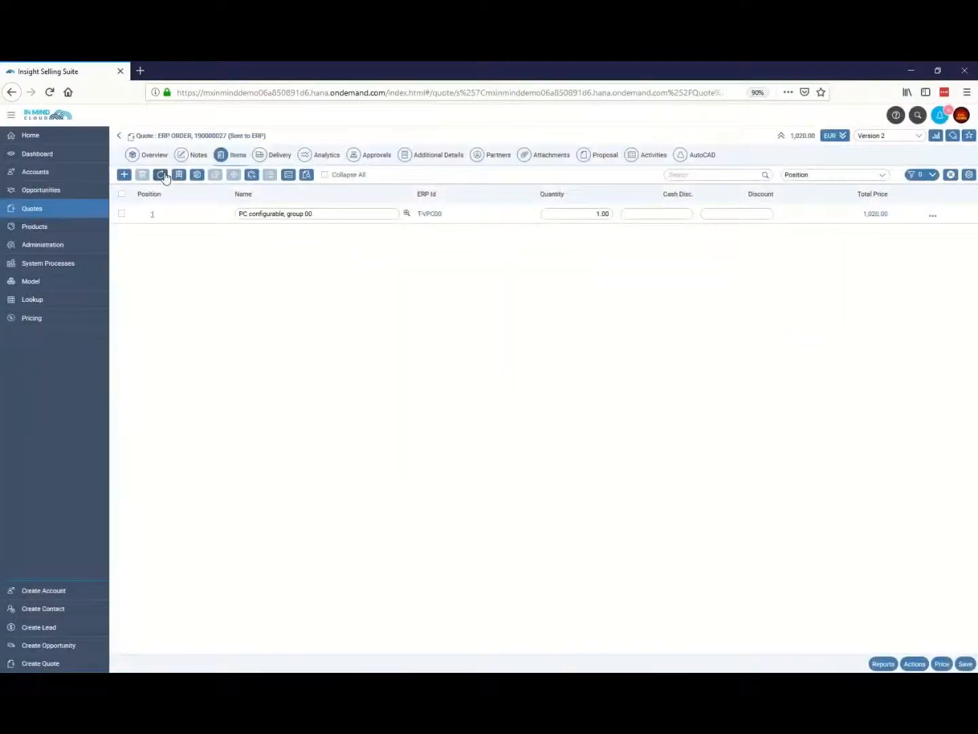
{"action": "key", "text": "super+Left"}
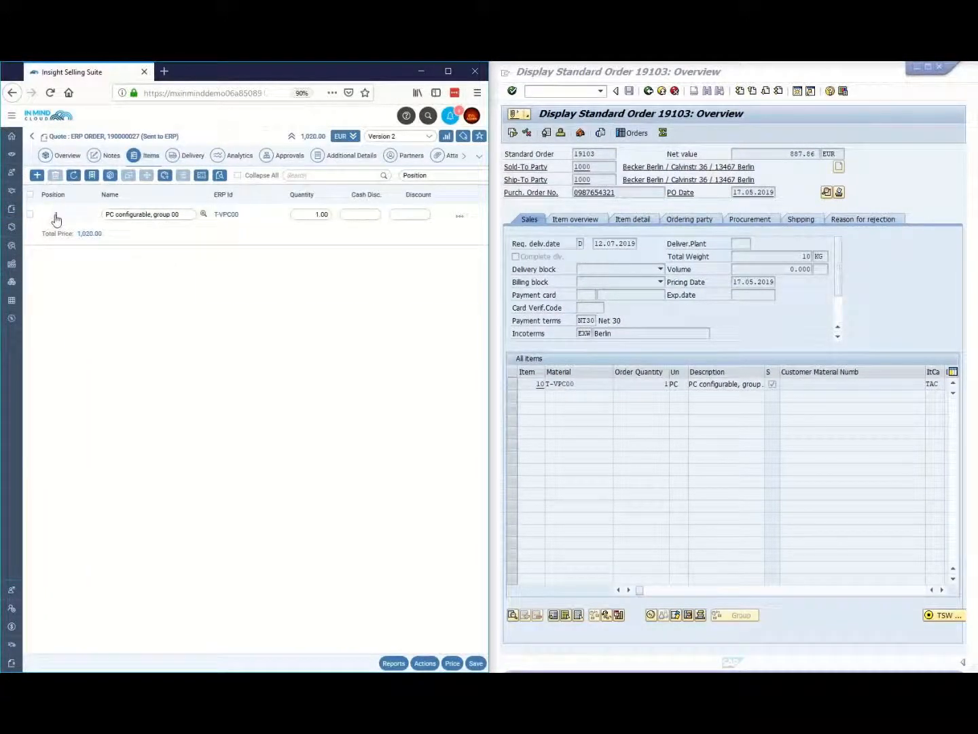
{"action": "left_click", "coordinate": [59, 216]}
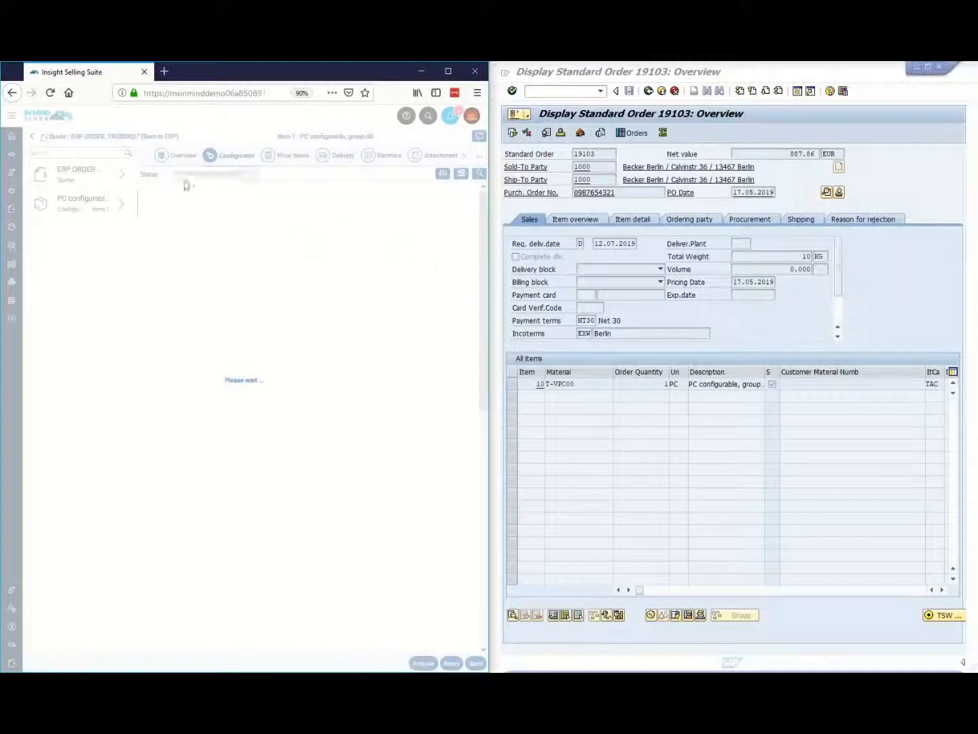
{"action": "left_click", "coordinate": [579, 385]}
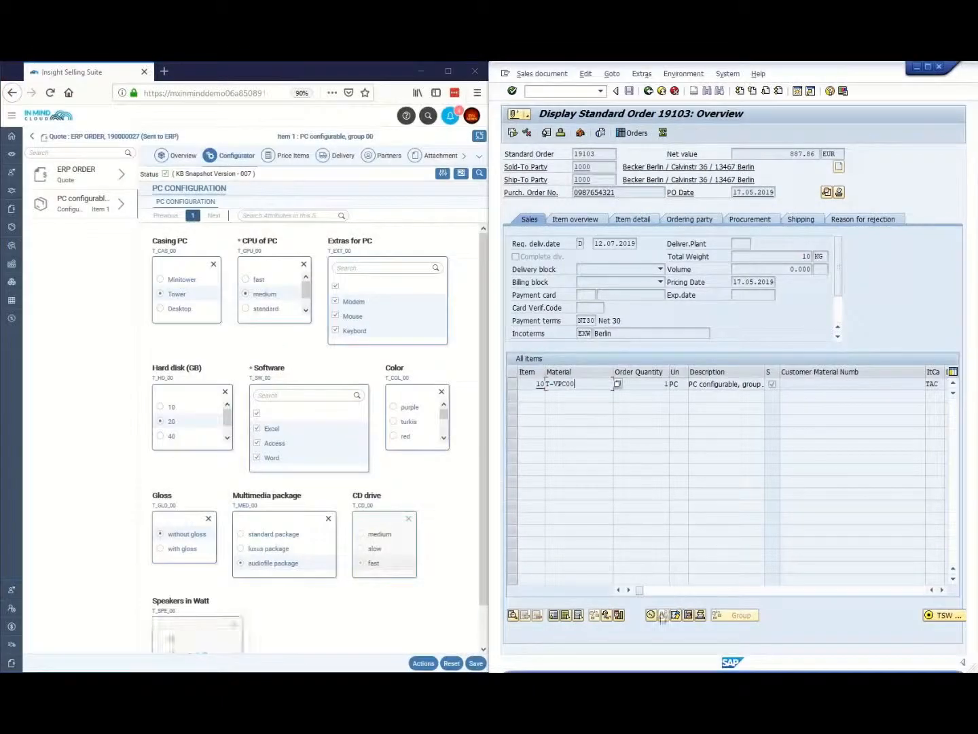
{"action": "left_click", "coordinate": [651, 615]}
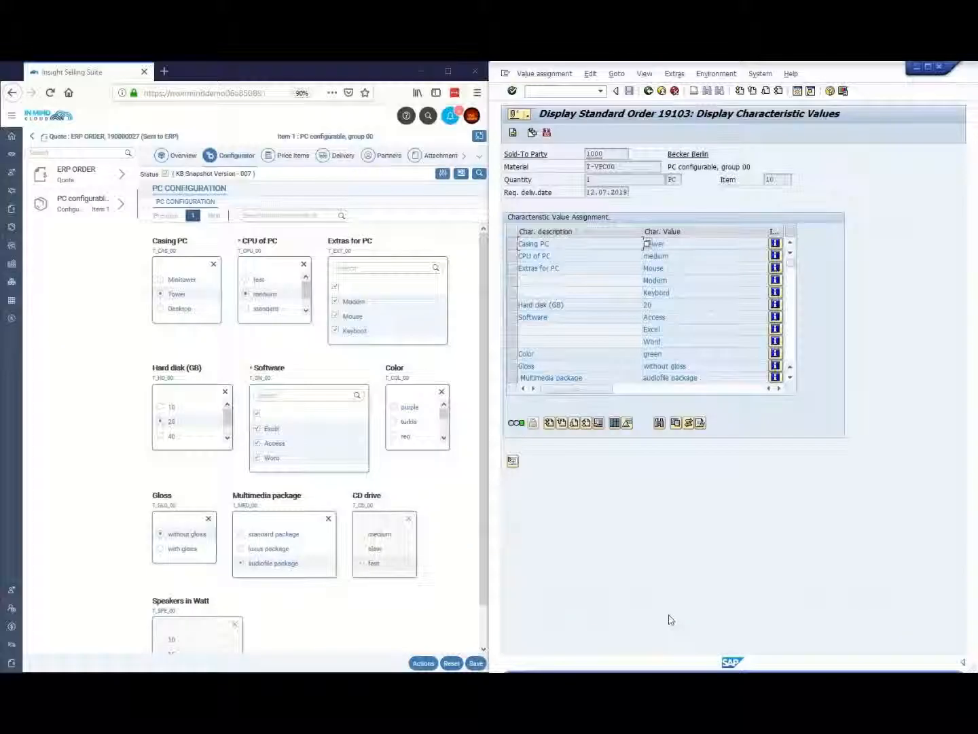